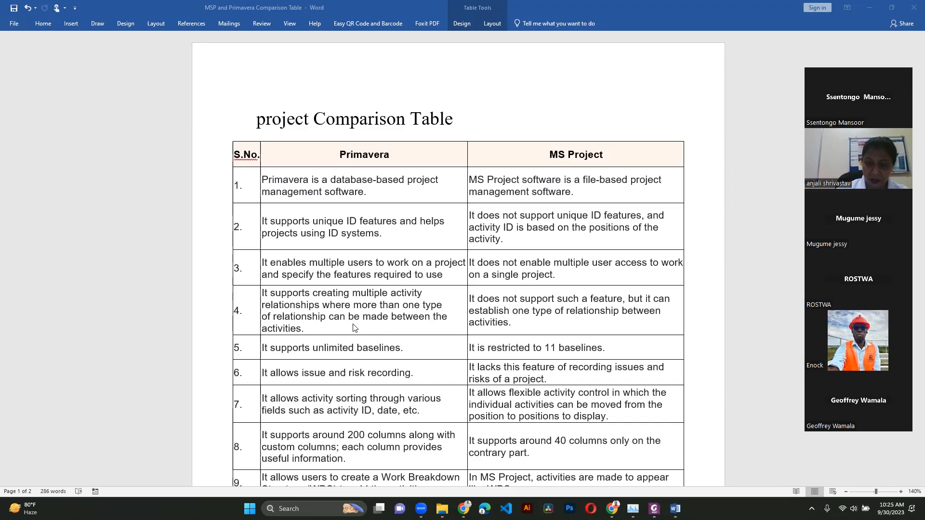
- Review the Primavera versus MS Project comparison table in the Word document
scroll(354, 328, down, 1)
scroll(510, 396, down, 1)
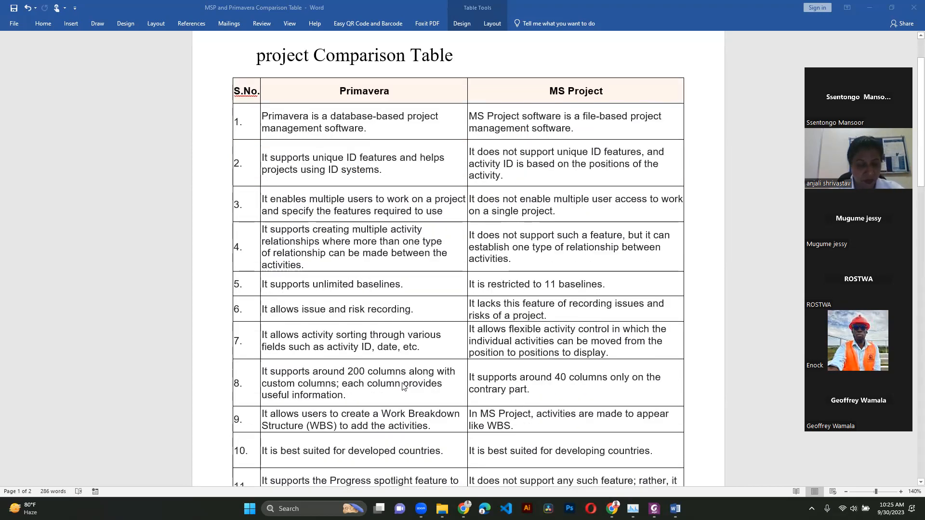
scroll(489, 377, down, 2)
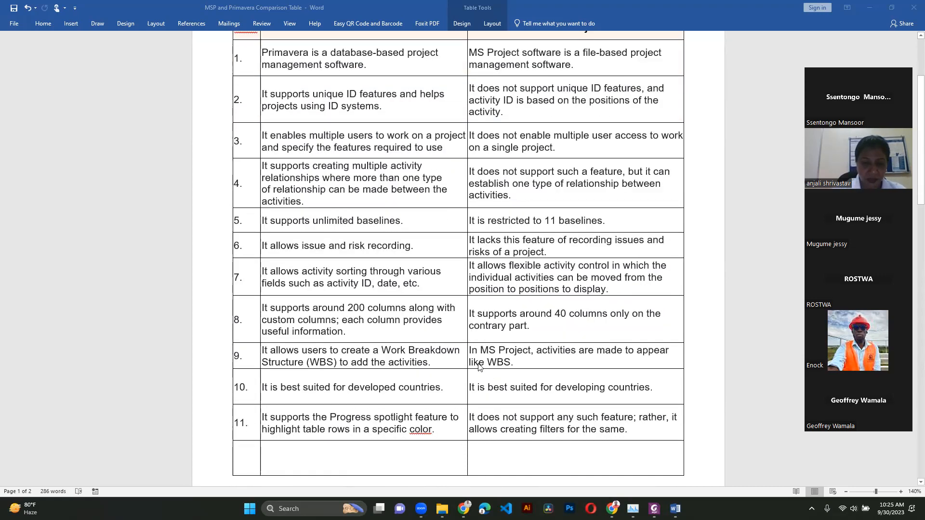
scroll(480, 367, up, 4)
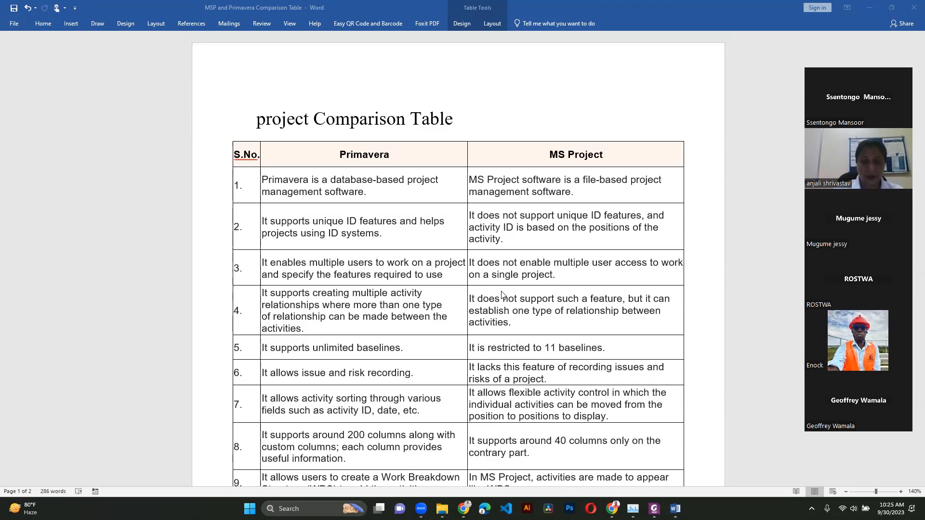
scroll(498, 293, down, 2)
scroll(496, 291, up, 2)
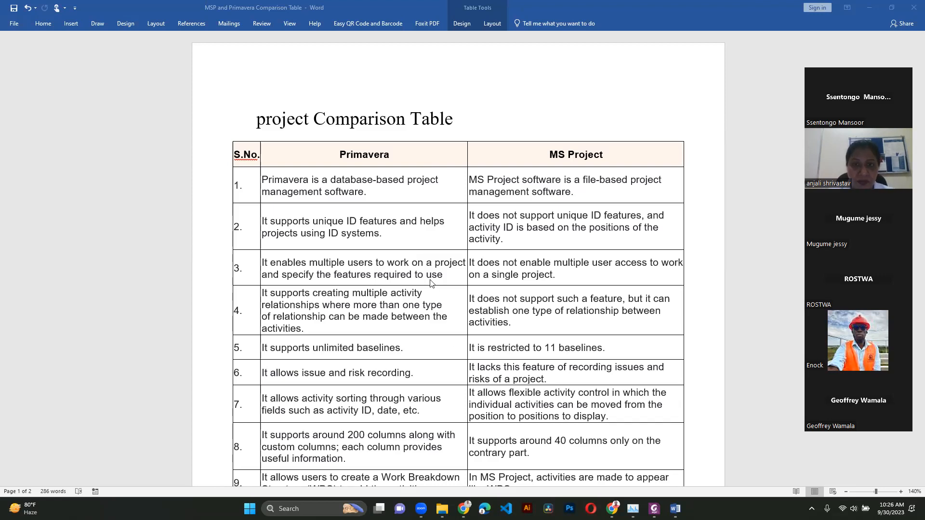
- Search for P6 Professional and launch the P6 Professional 20 (x64) app
key(super)
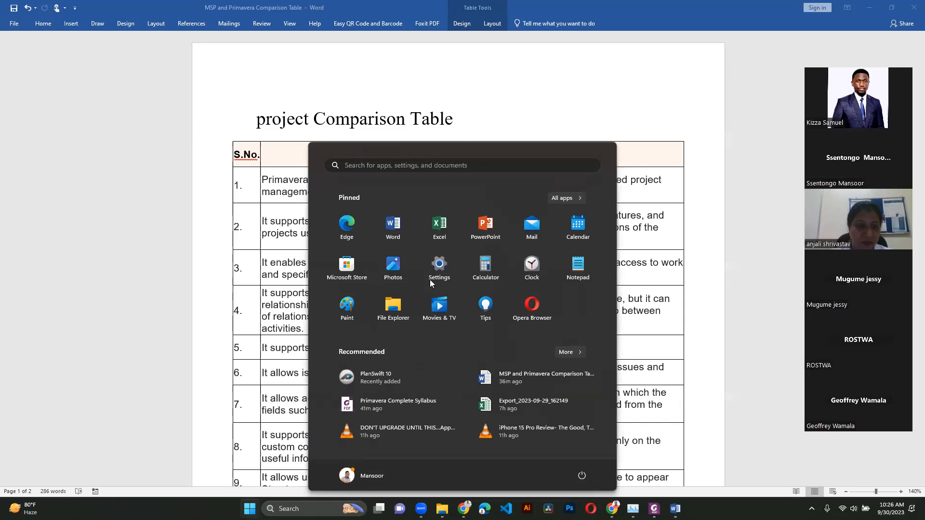
key(super)
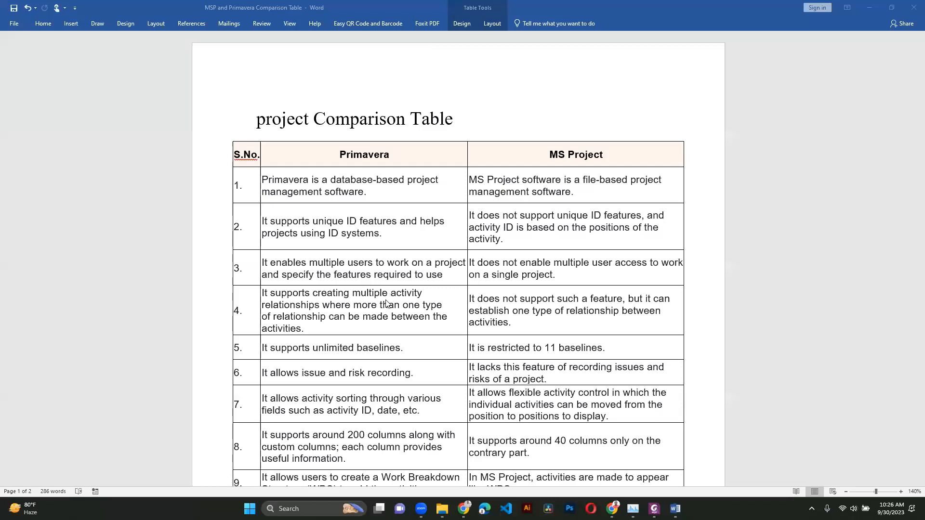
key(super)
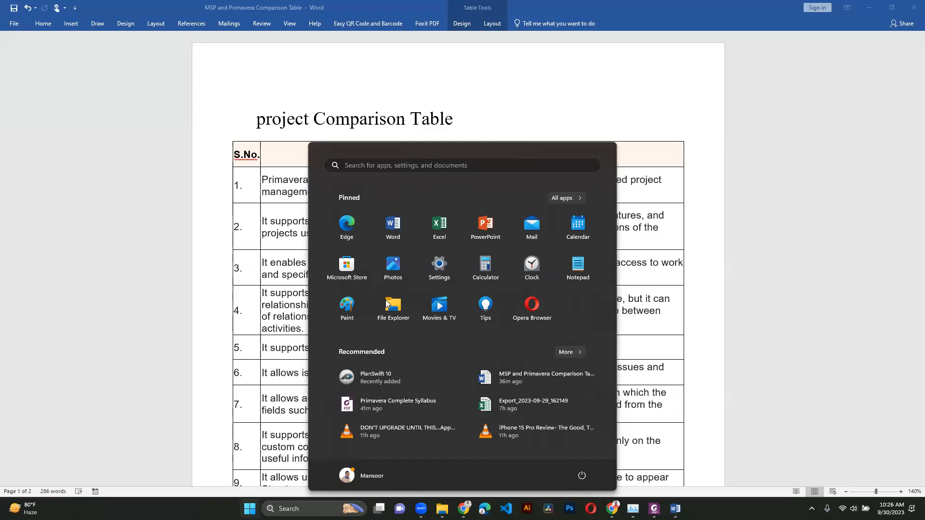
text(p6)
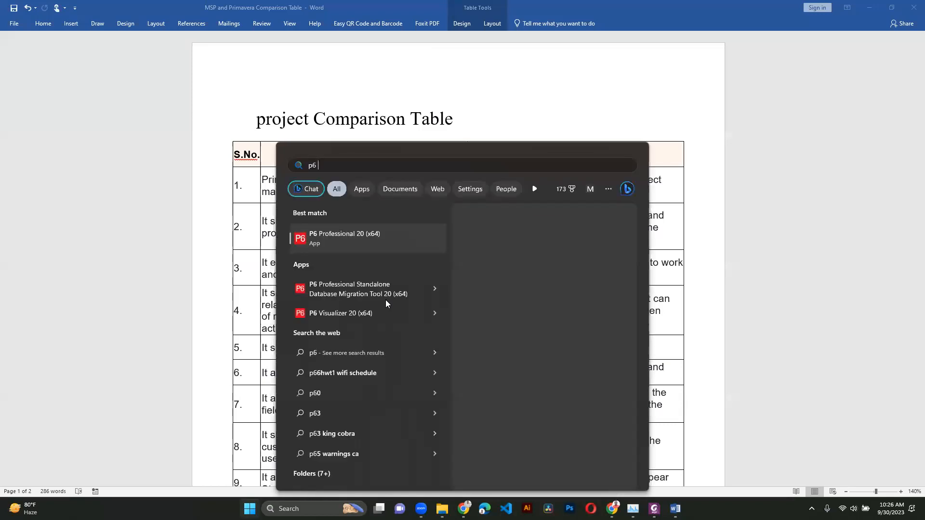
text( professional 20 (x64)
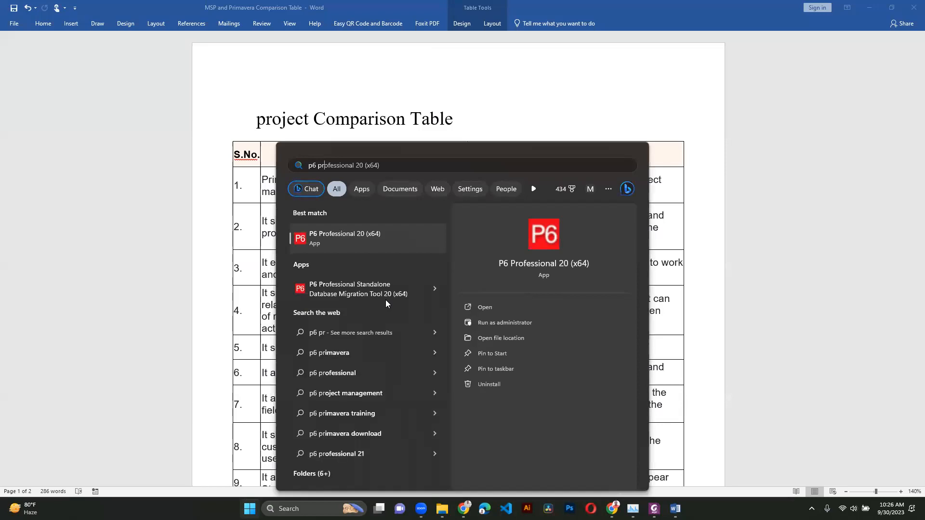
click(377, 248)
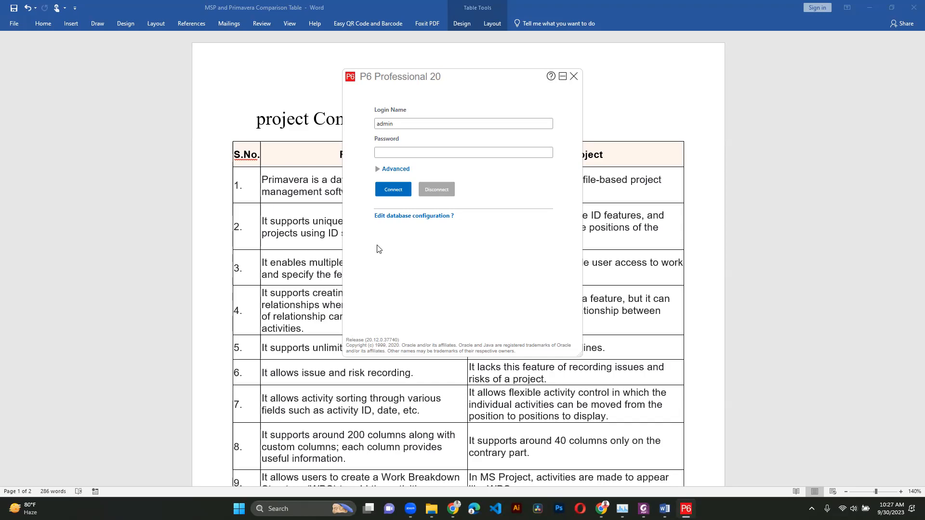
- Log in to P6 Professional by entering the account password
click(378, 154)
text(••••)
key(Return)
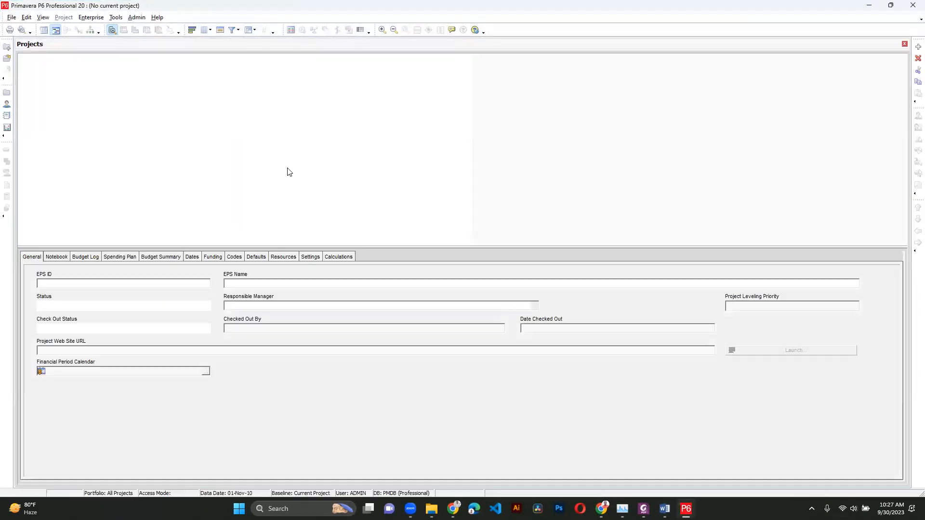
- Set the administrative industry preference to Utilities, Oil and Gas and acknowledge the notice
drag(270, 250, 271, 364)
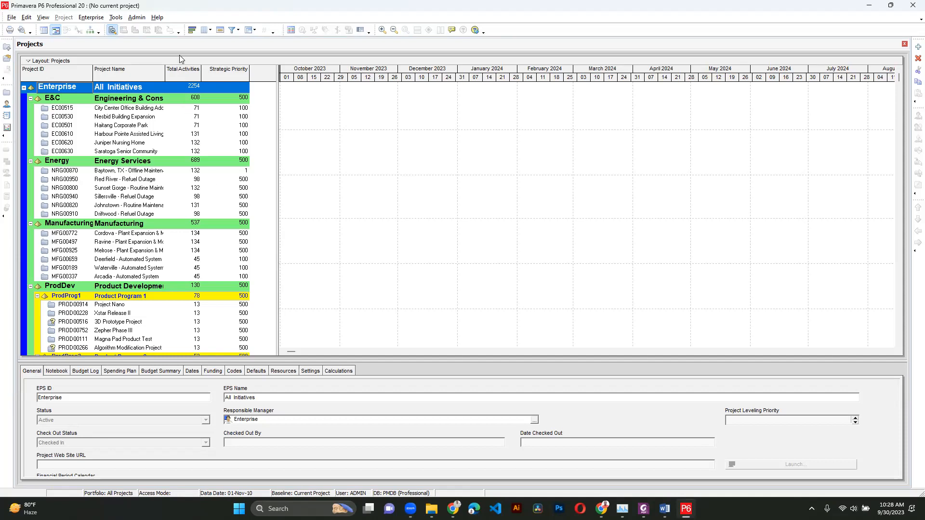
click(137, 18)
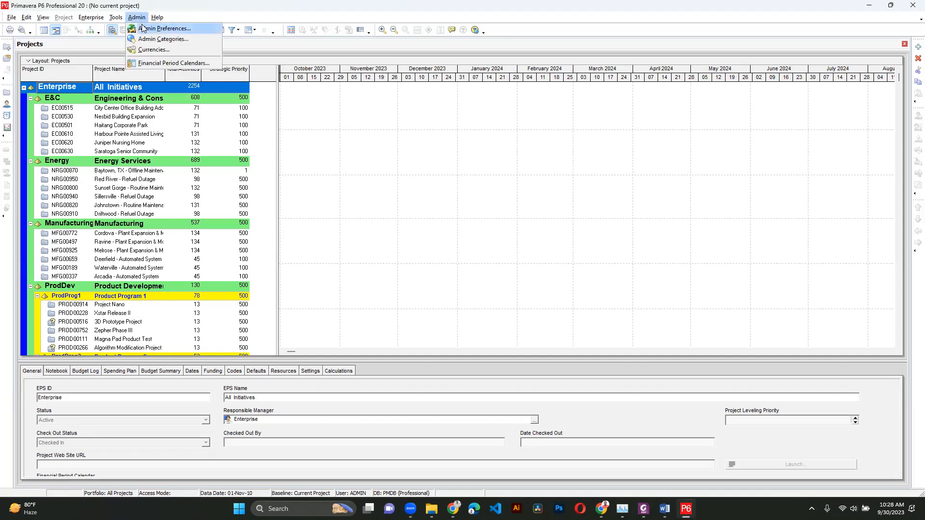
click(150, 29)
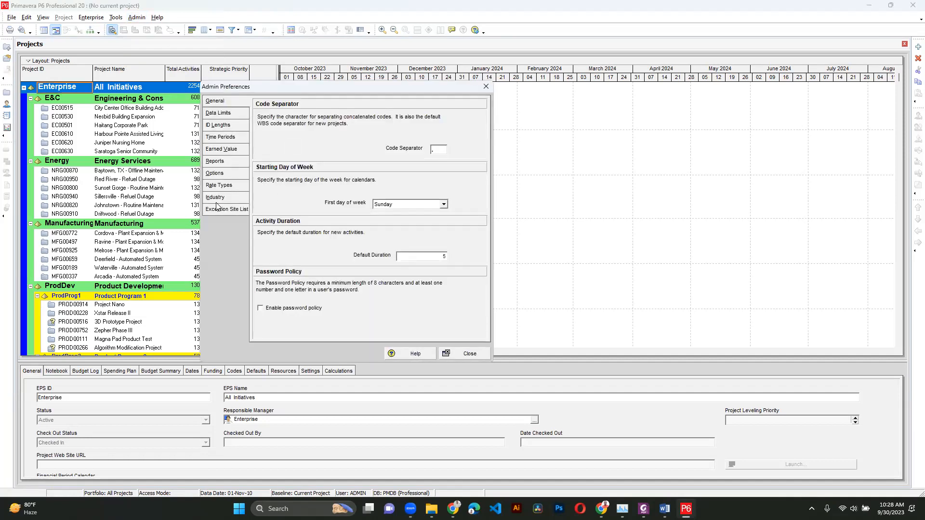
click(216, 200)
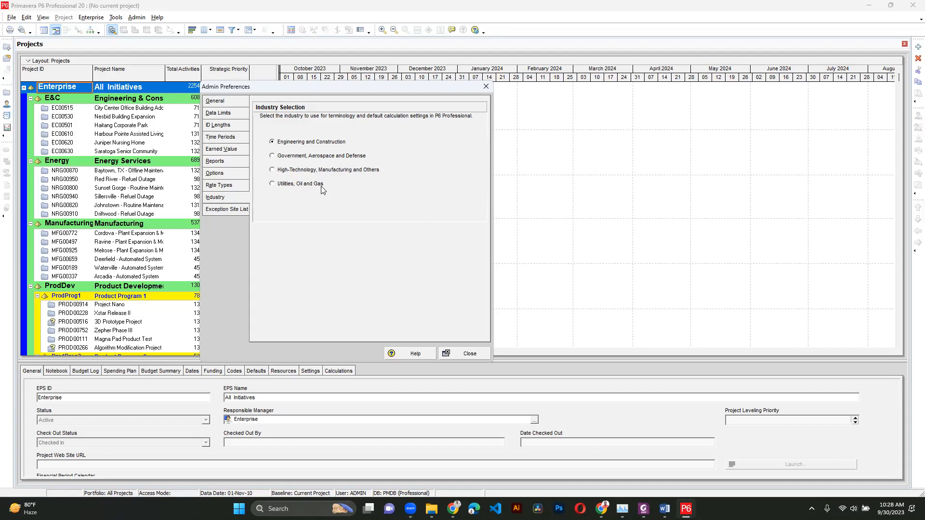
click(291, 185)
click(467, 354)
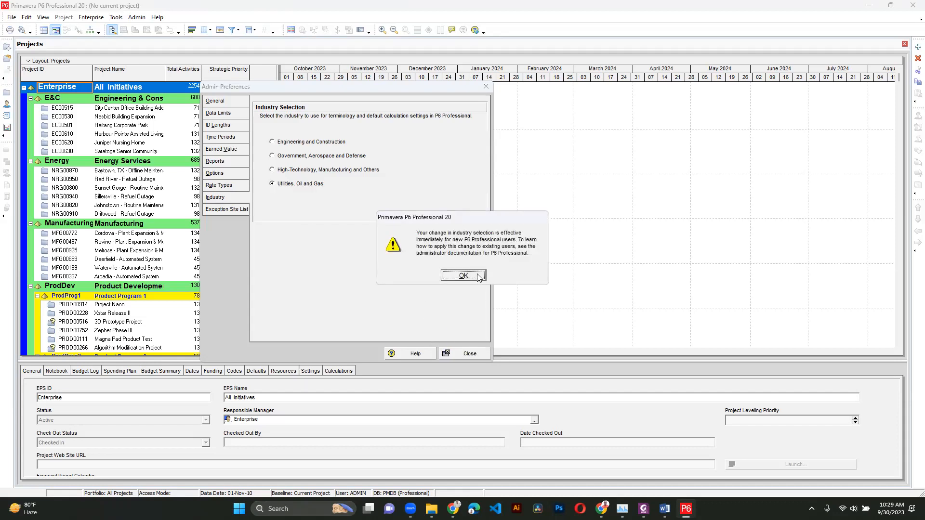
click(479, 276)
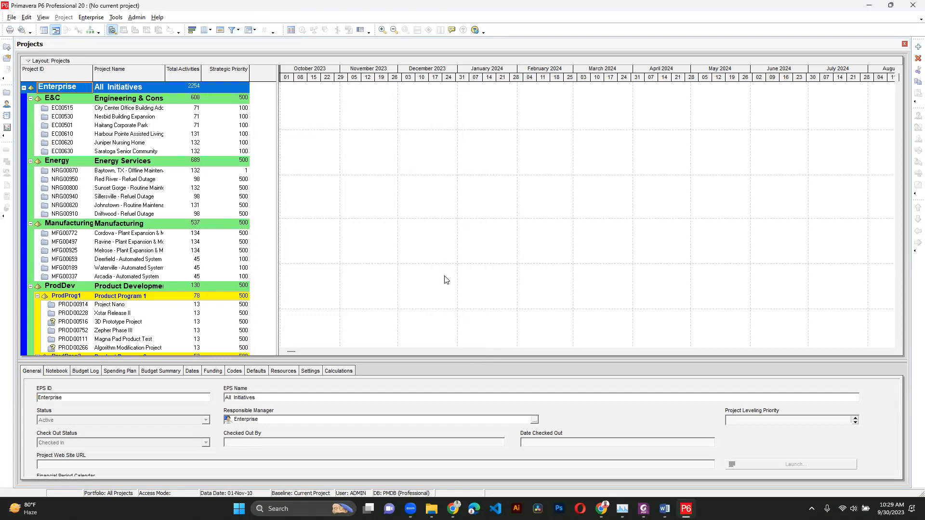
click(143, 20)
click(193, 29)
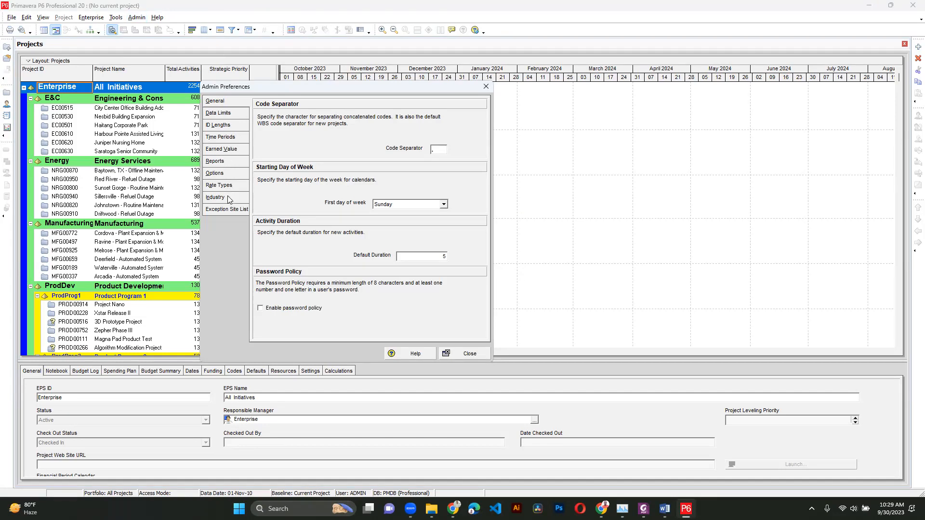
click(460, 353)
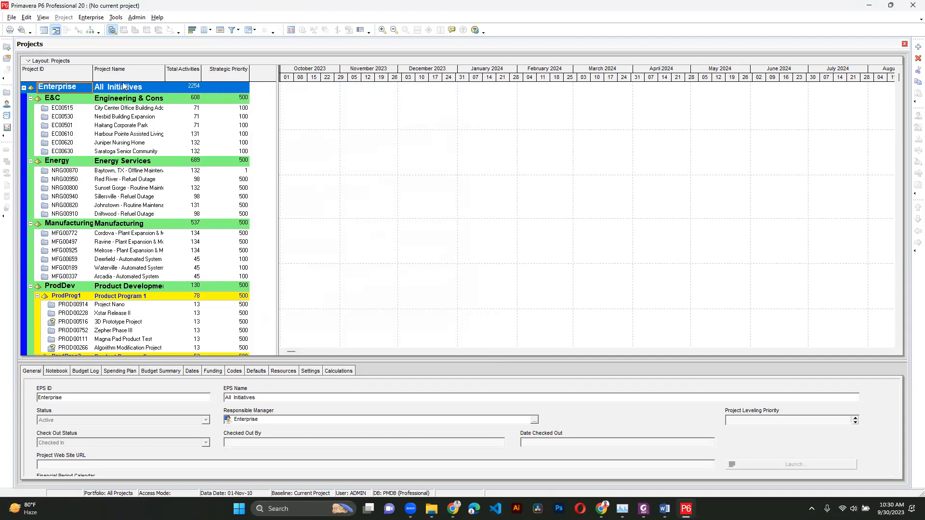
- Open the currencies list and add a new currency with ID UGHS
click(136, 18)
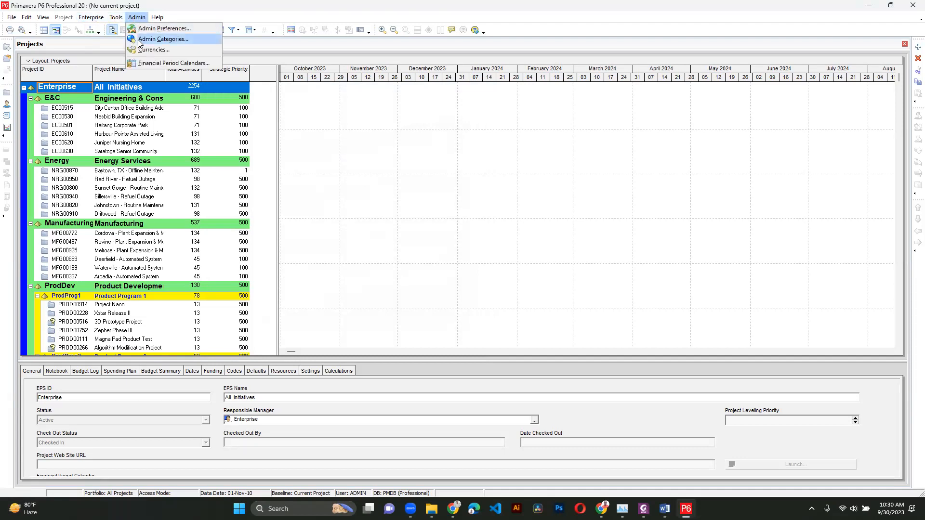
click(154, 49)
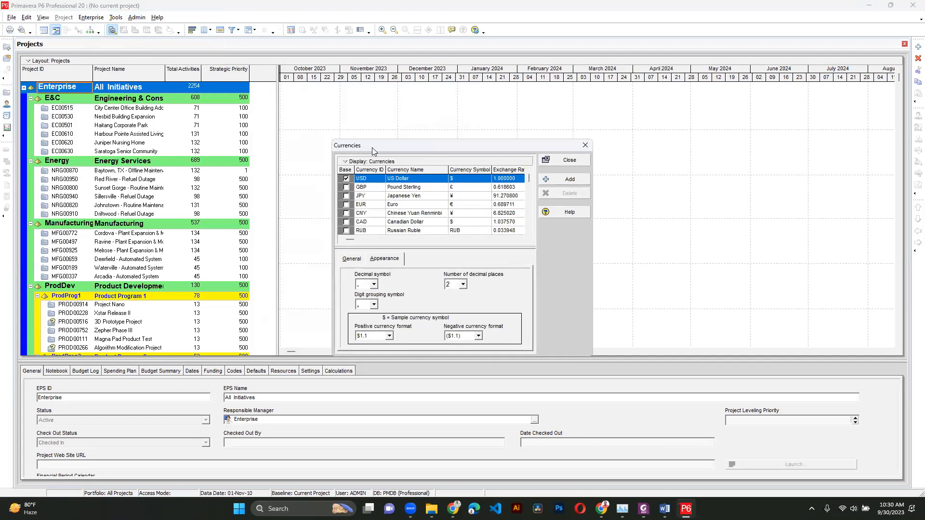
scroll(480, 208, down, 10)
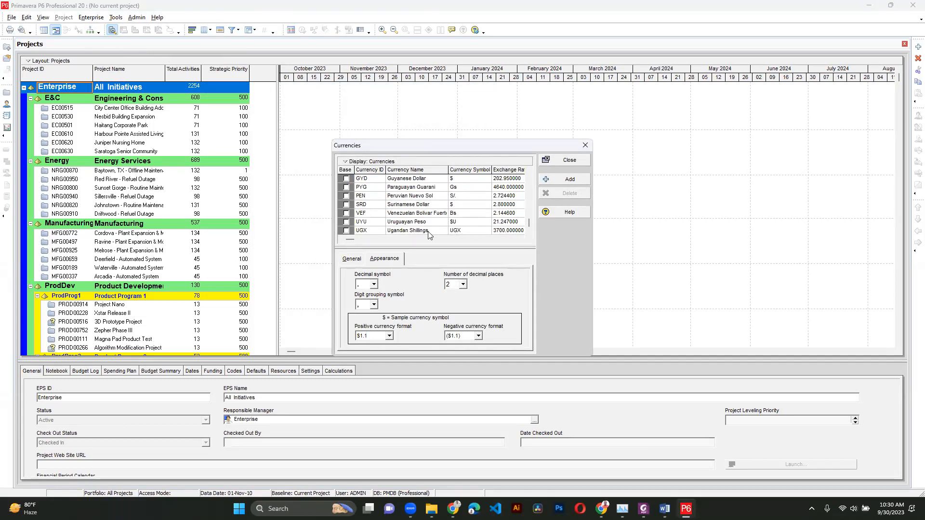
scroll(430, 226, up, 10)
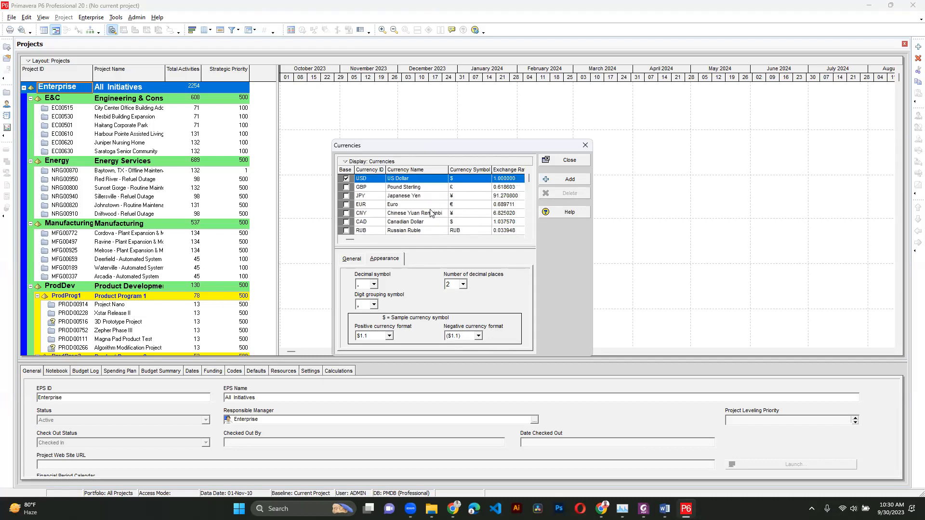
click(567, 185)
click(377, 232)
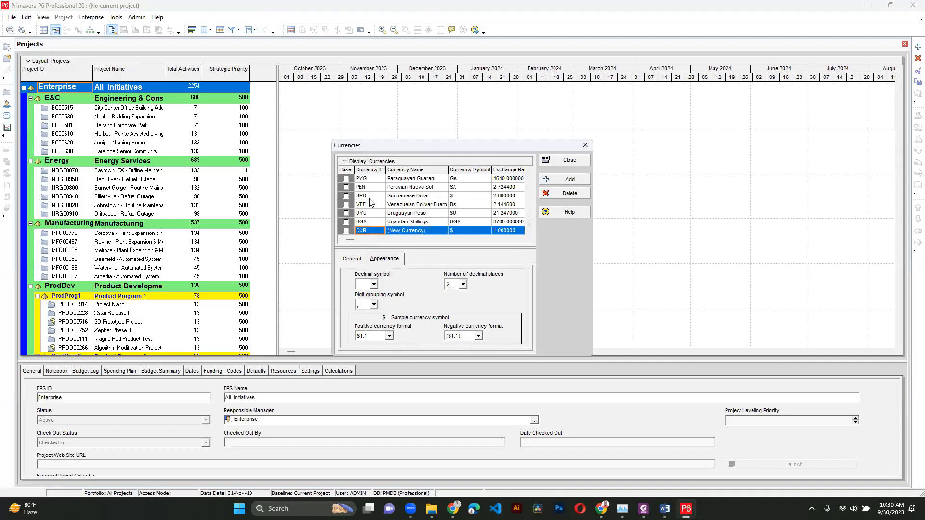
click(374, 231)
text(UGHS)
- Name the new currency Uganda Shilling
click(394, 231)
text(uGAN)
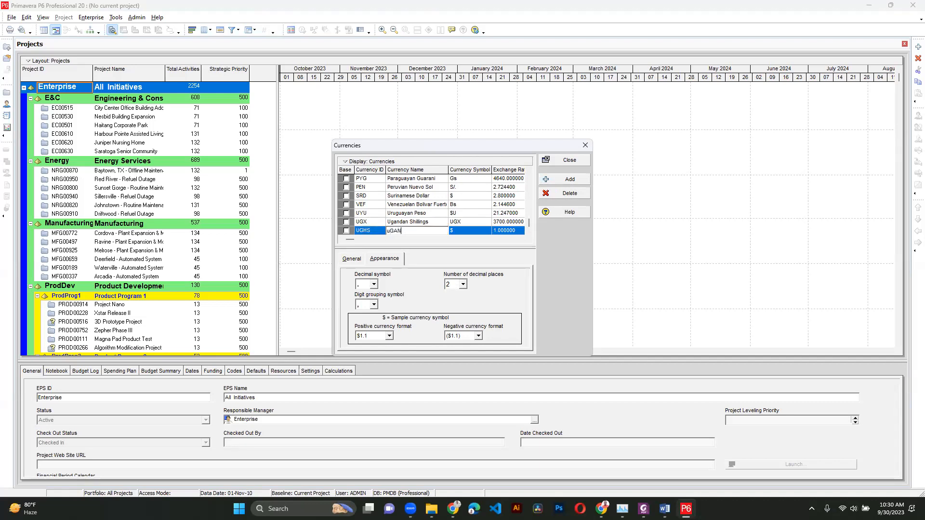
key(BackSpace)
key(BackSpace)
key(BackSpace)
key(BackSpace)
key(BackSpace)
text(Uganda Shilling)
key(Return)
- Set the new currency's symbol to Ugs
click(467, 228)
text(U)
text(gh)
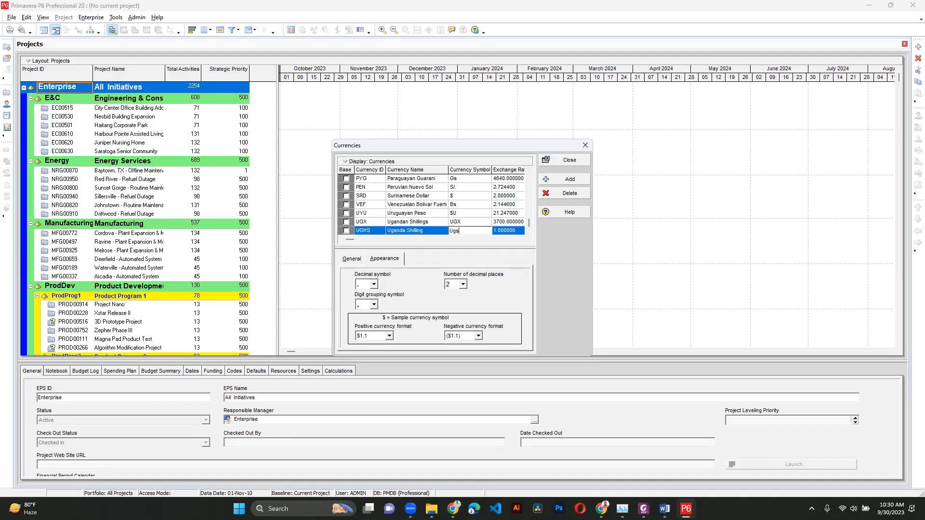
click(438, 228)
scroll(468, 232, up, 2)
scroll(468, 218, down, 2)
- Set the Uganda Shilling exchange rate to 3750
click(503, 231)
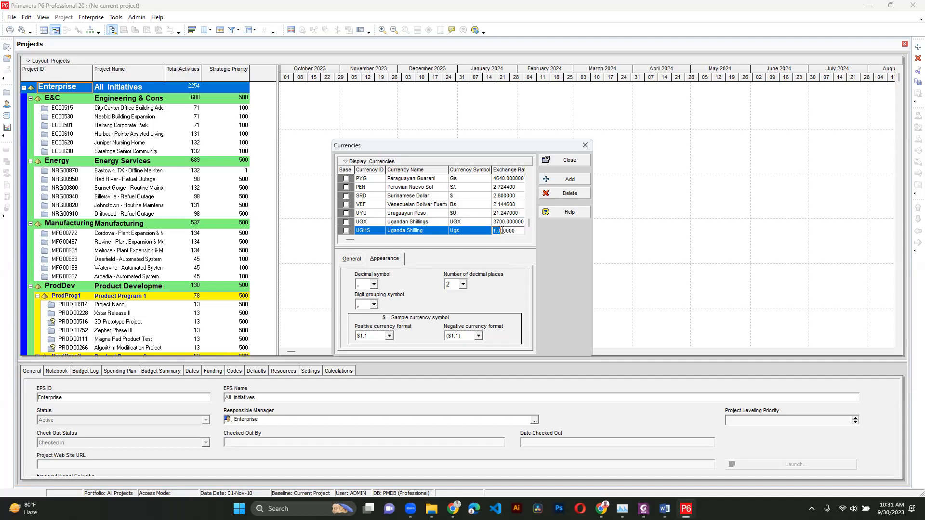
click(502, 230)
text(3750)
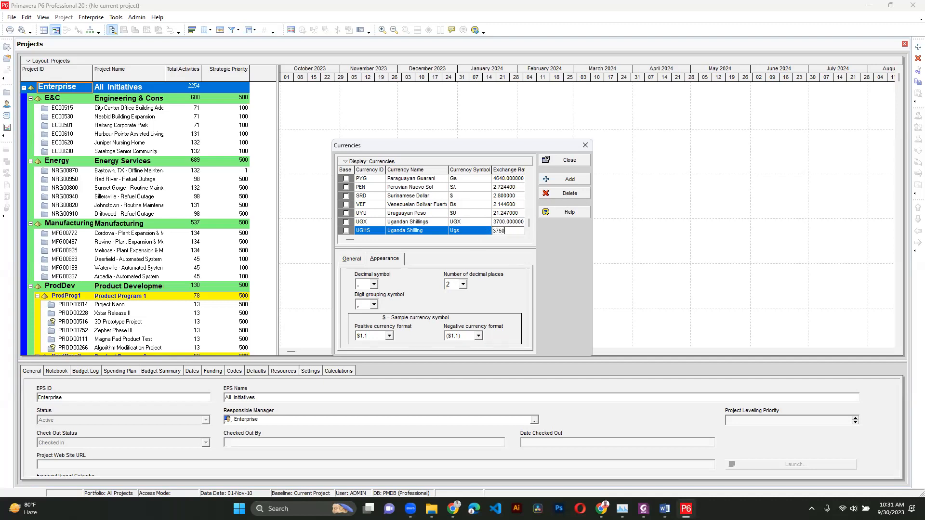
key(Return)
- Set the currency's number of decimal places to 0 and close the currencies dialog
click(464, 286)
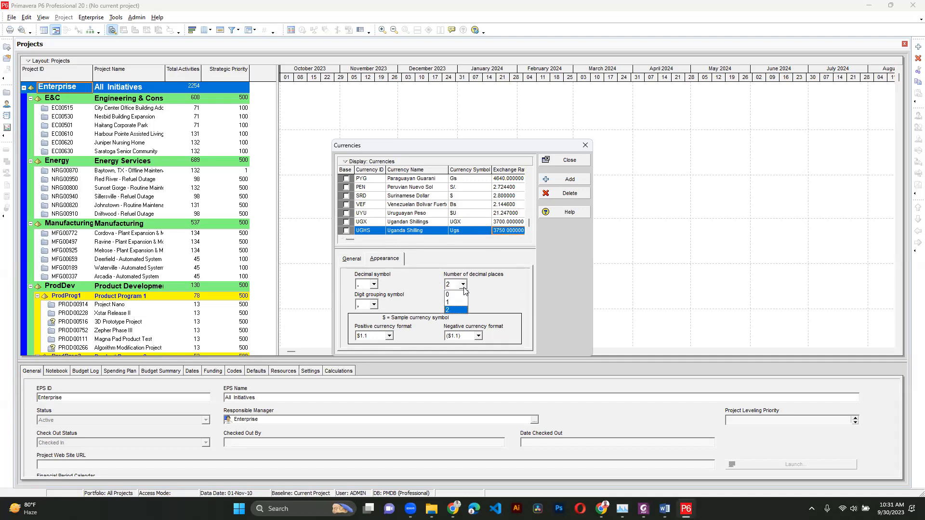
click(462, 295)
click(463, 285)
click(457, 294)
click(559, 161)
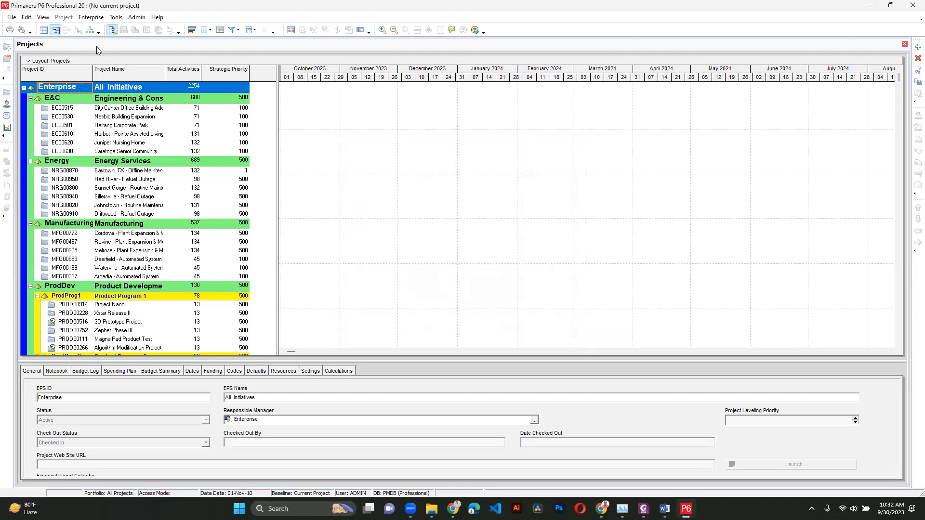
- Select Uganda Shilling as the currency for viewing monetary values in user preferences
click(27, 18)
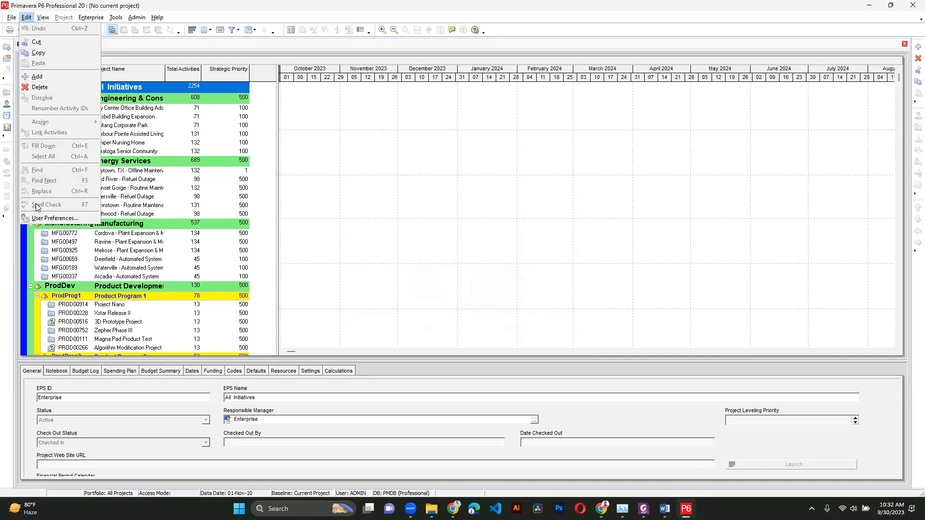
click(54, 218)
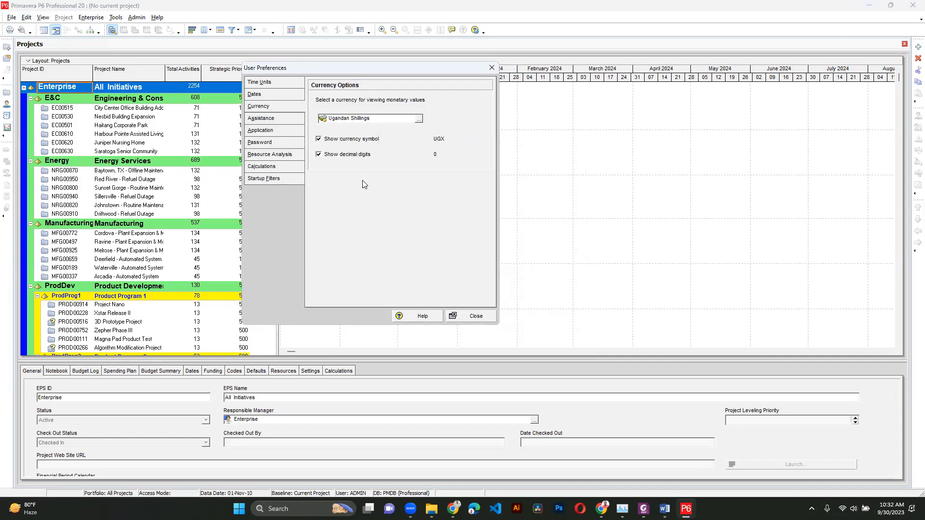
click(419, 118)
click(431, 141)
click(419, 118)
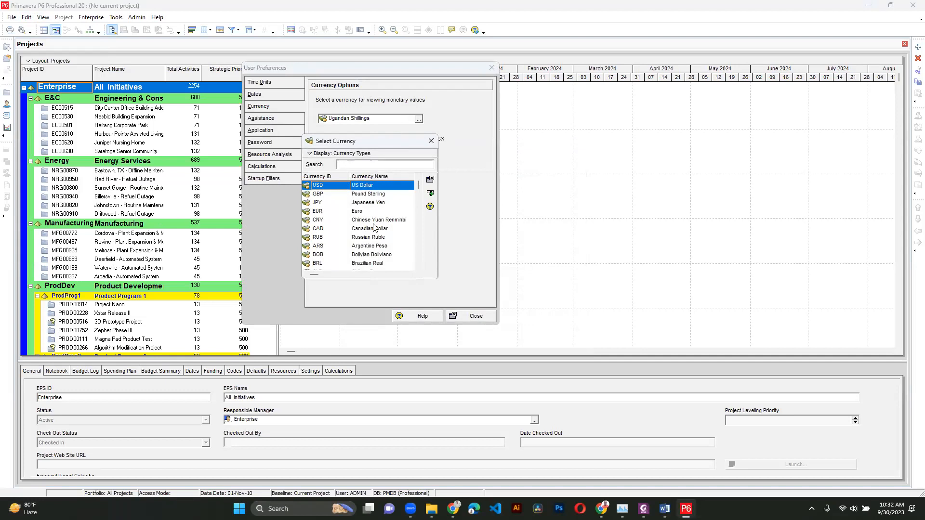
scroll(423, 225, down, 5)
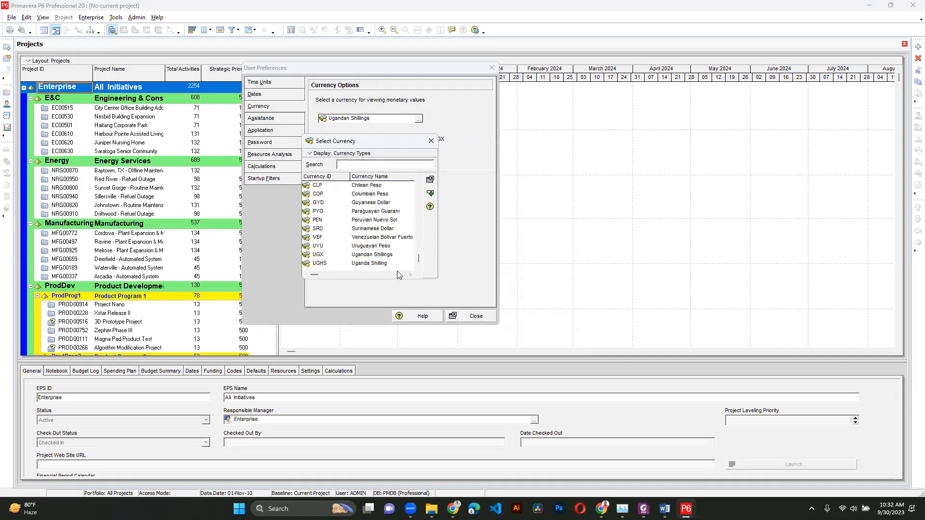
double_click(336, 264)
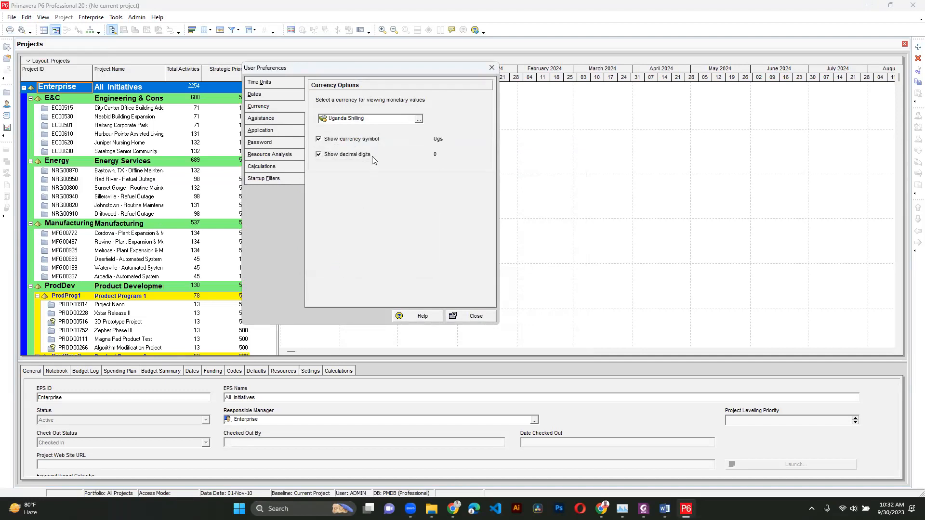
- Close user preferences and add a new global calendar copied from Corporate - Standard Full Time
click(464, 316)
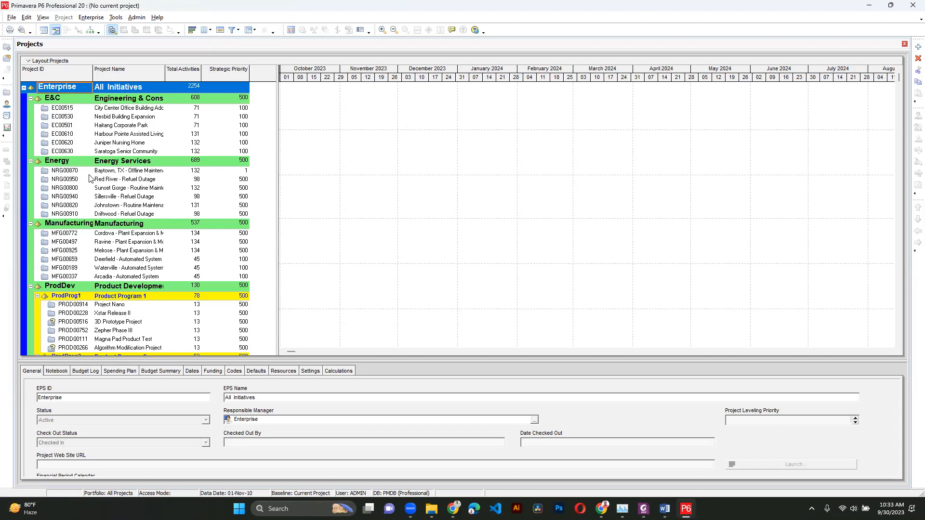
click(84, 17)
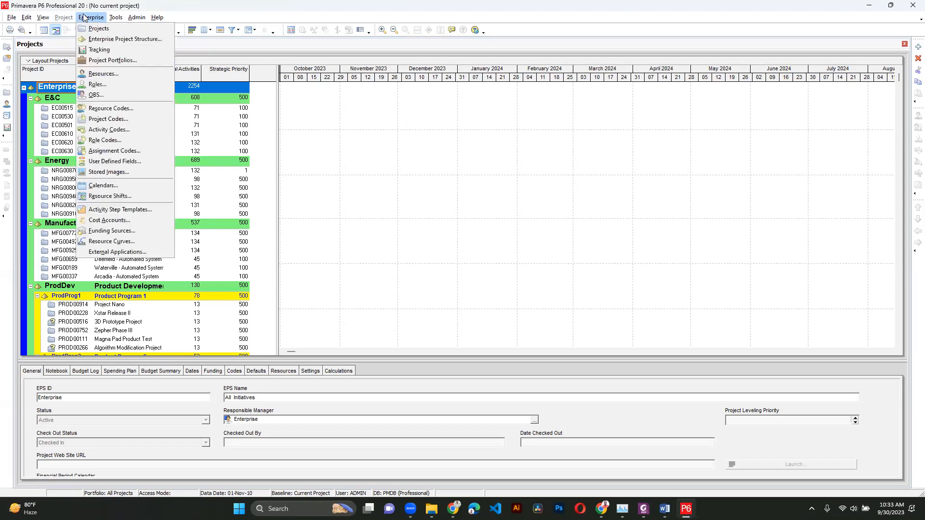
click(104, 186)
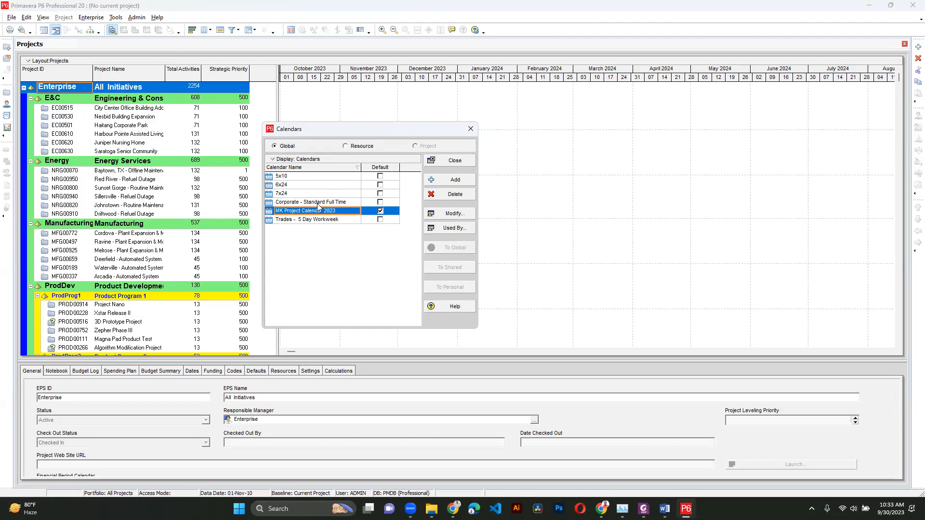
click(318, 203)
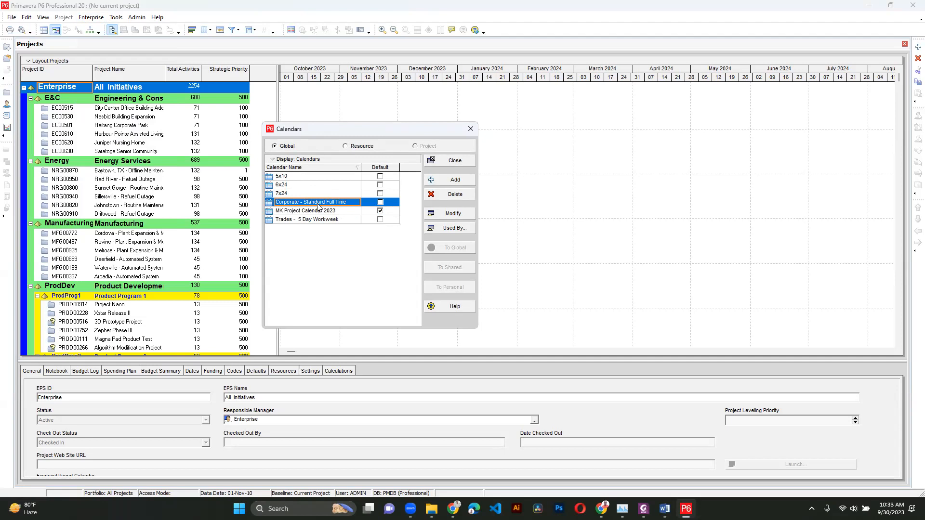
click(453, 180)
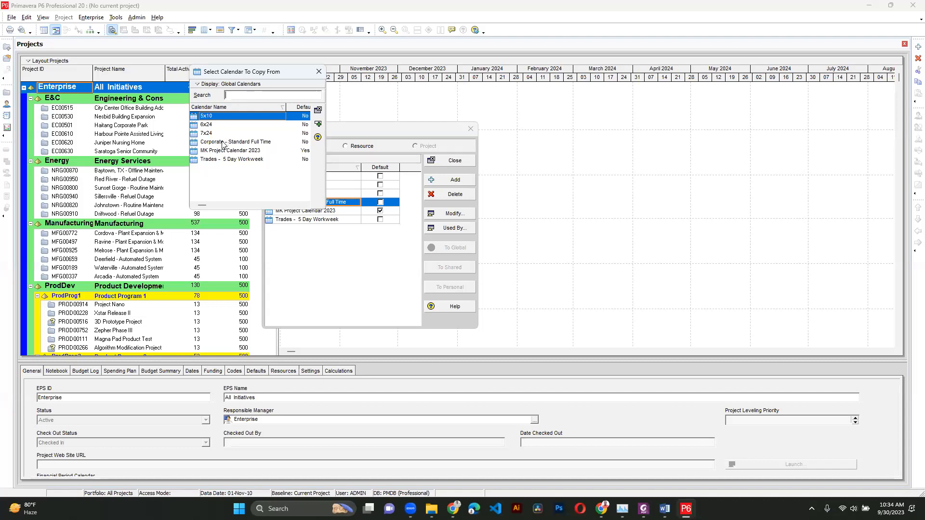
double_click(223, 143)
- Name the new global calendar Demo Calendar
click(302, 176)
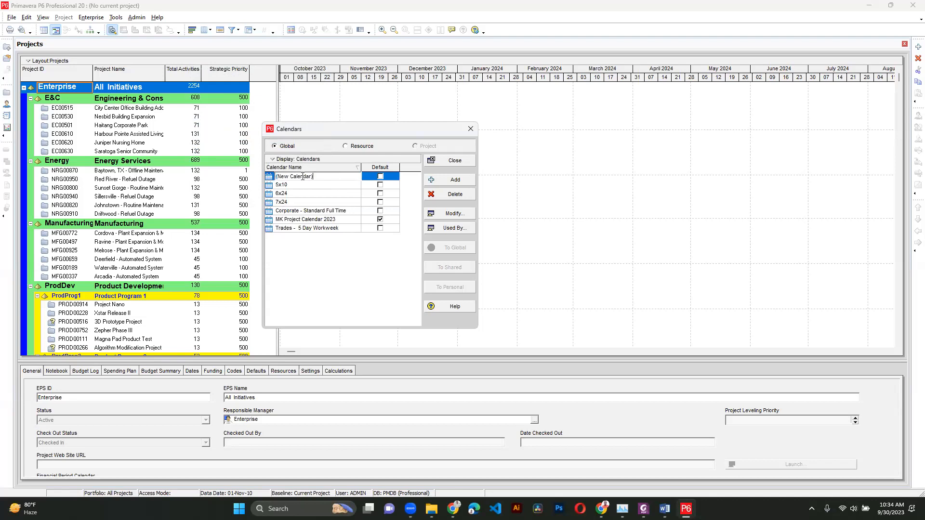
text(Demo Calenadar)
key(Return)
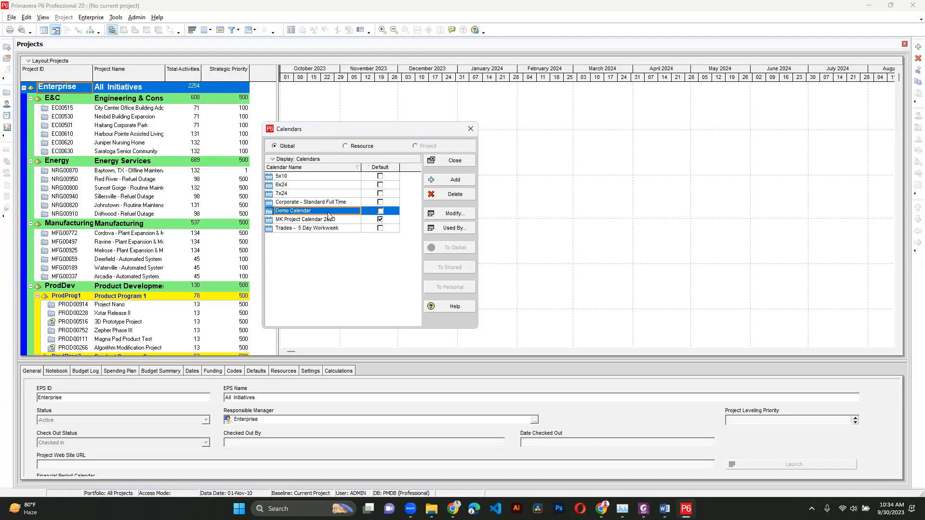
- Make Demo Calendar the default global calendar
click(379, 212)
click(380, 212)
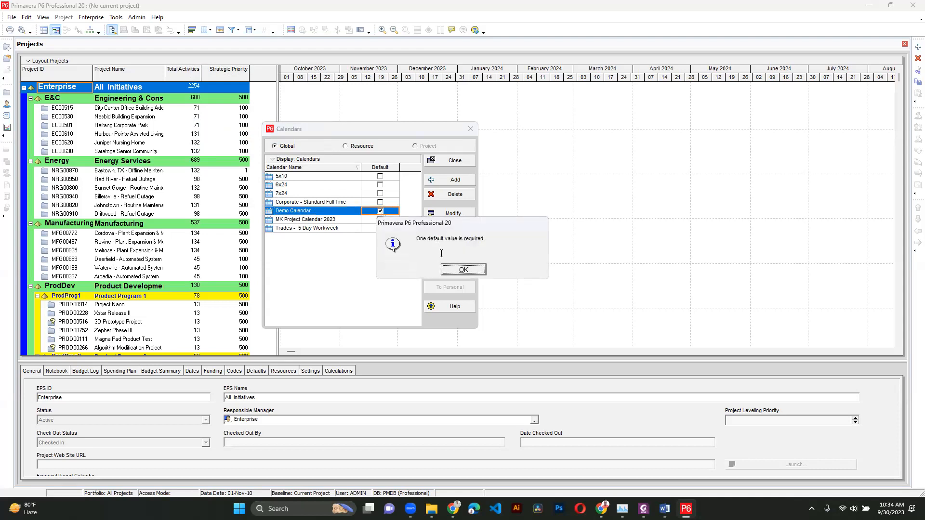
key(Return)
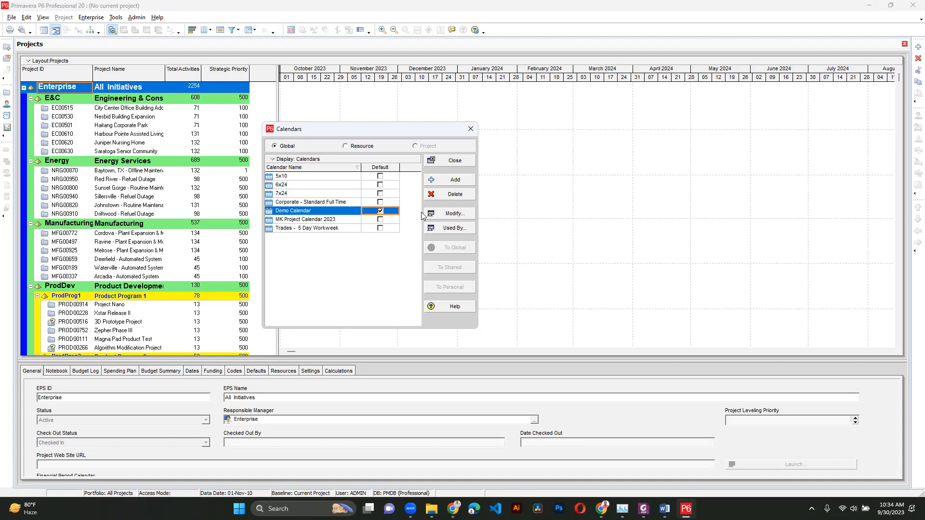
- Open Demo Calendar, switch to detailed work hours, and set a Monday hour slot in the weekly hours to nonwork
click(454, 214)
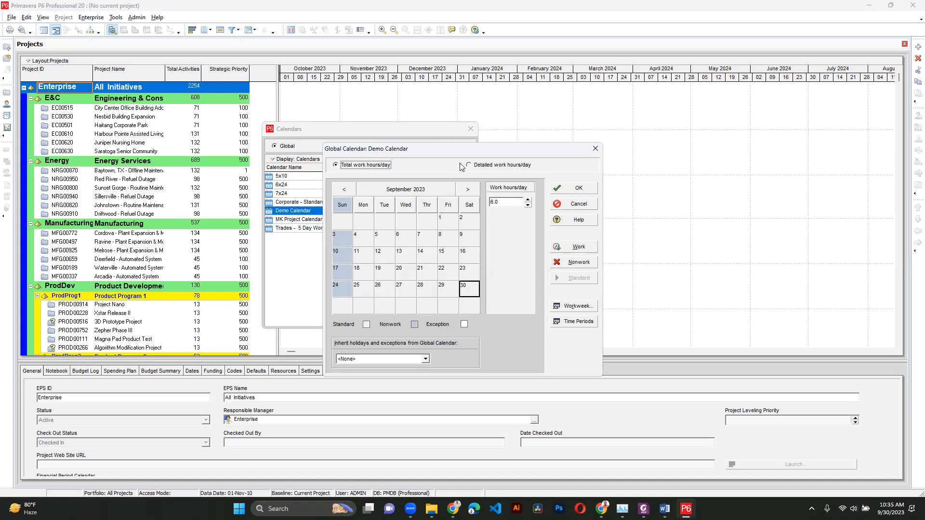
click(480, 166)
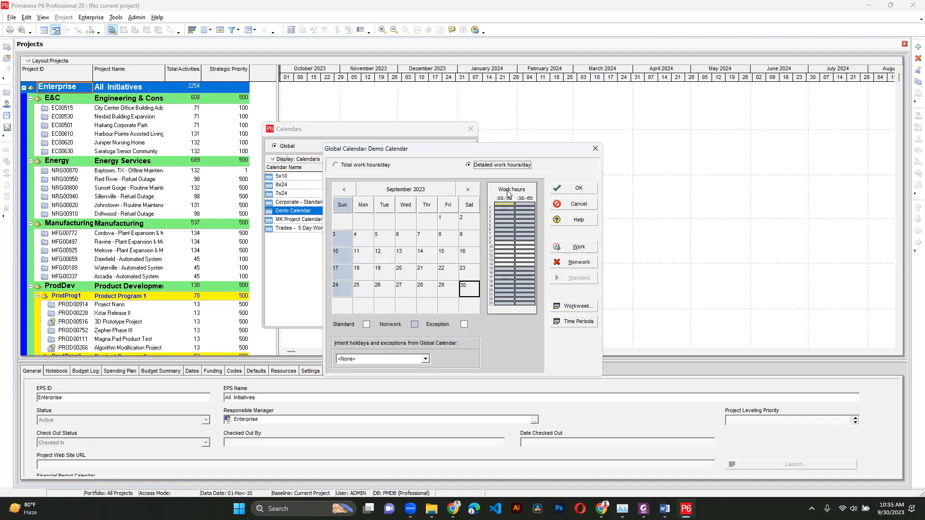
click(557, 307)
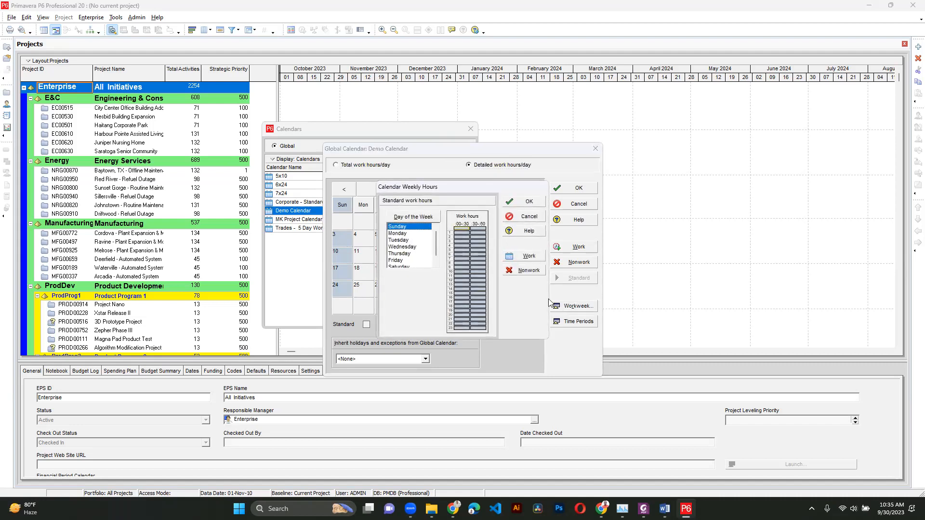
click(415, 234)
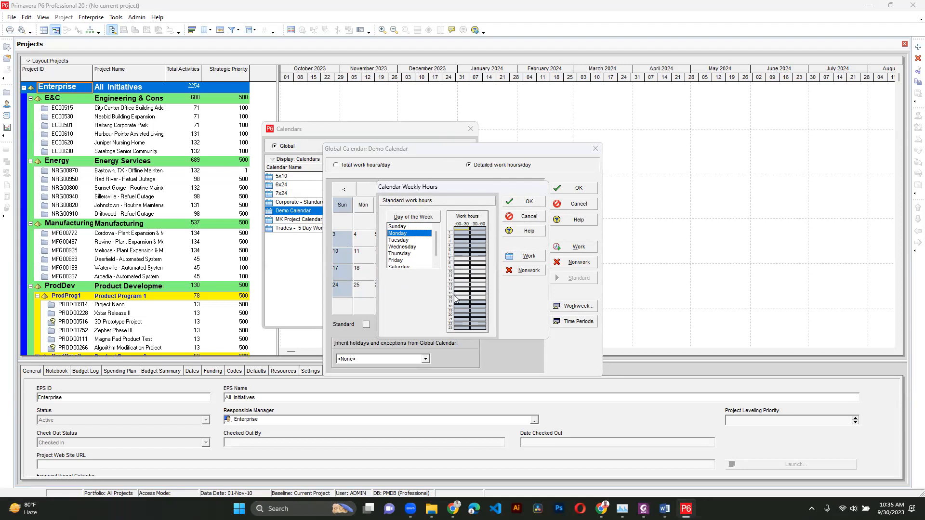
click(460, 260)
click(532, 270)
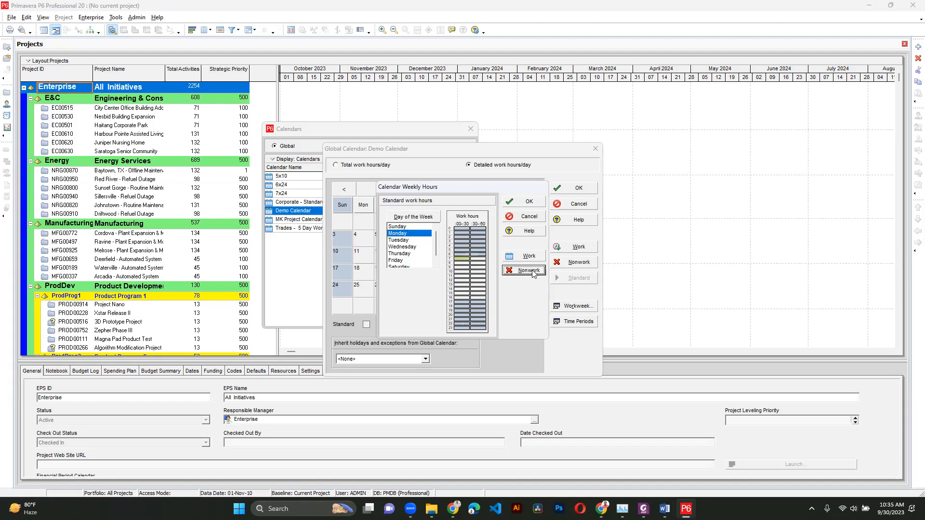
click(478, 259)
click(519, 271)
click(519, 271)
click(521, 202)
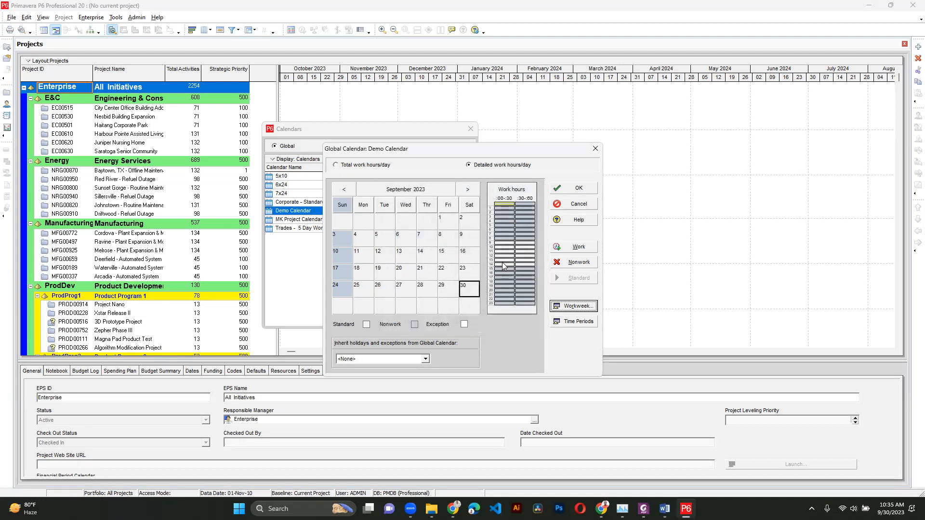
- Review the standard weekly work hours per day for Demo Calendar in total work hours mode
click(361, 166)
click(577, 306)
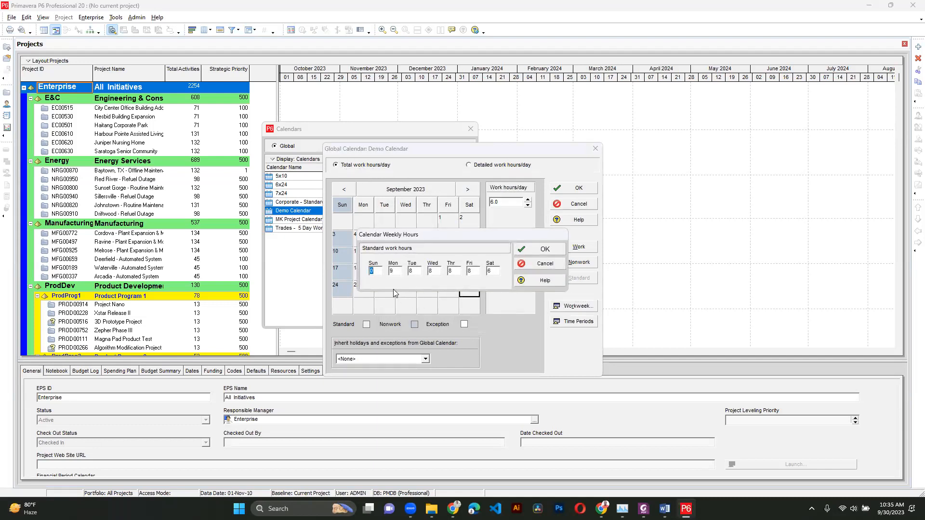
double_click(394, 272)
double_click(410, 272)
double_click(436, 271)
click(537, 249)
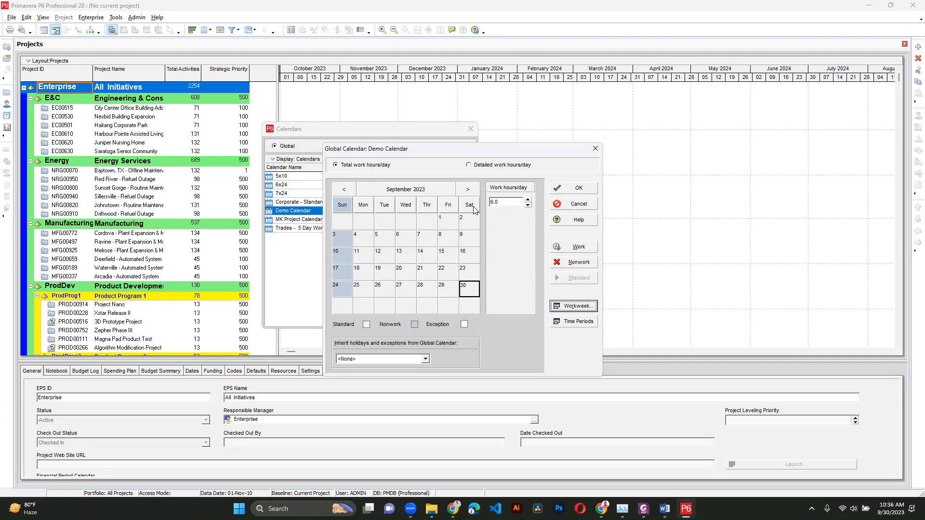
- Mark a block of Saturday hours as nonwork in the detailed weekly hours and save Demo Calendar
click(501, 166)
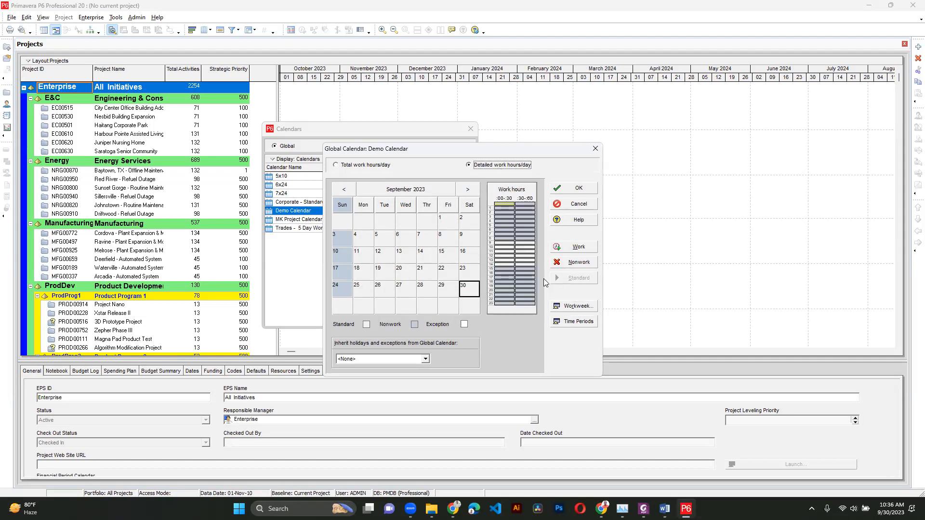
click(574, 307)
scroll(412, 246, down, 1)
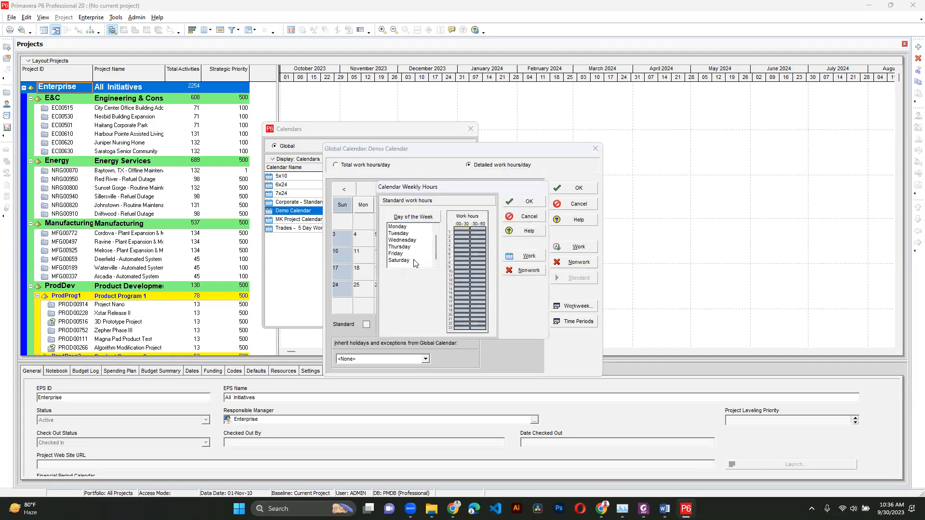
click(410, 261)
drag(460, 267, 481, 291)
click(526, 271)
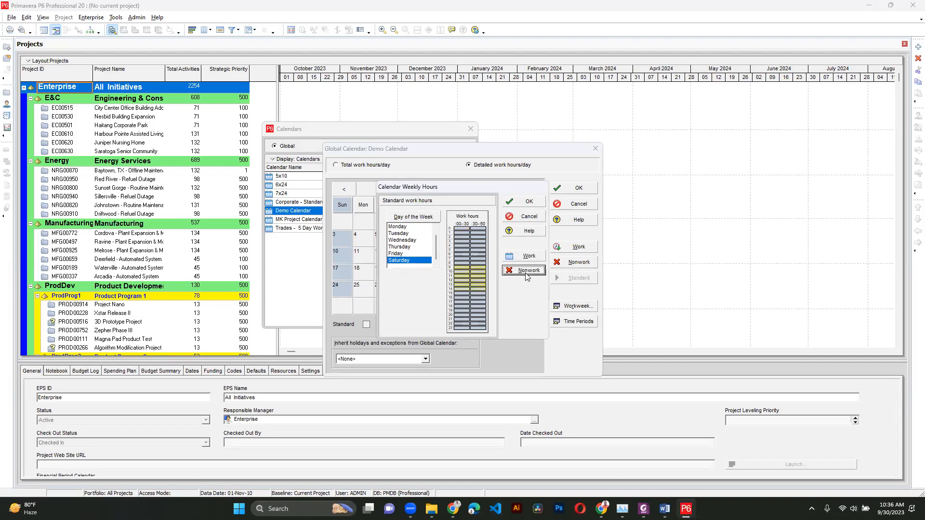
click(529, 202)
click(576, 189)
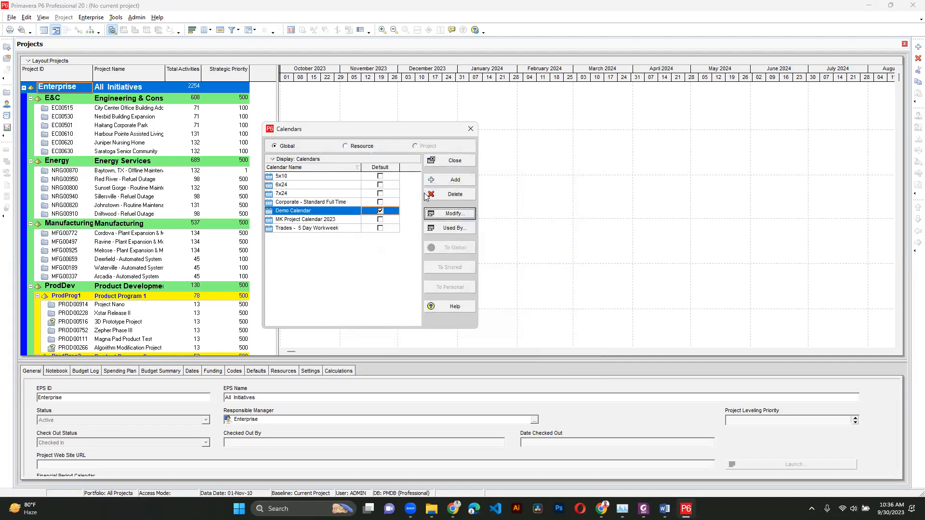
- Reopen Demo Calendar and mark 9 October 2023 as a workday exception
click(453, 215)
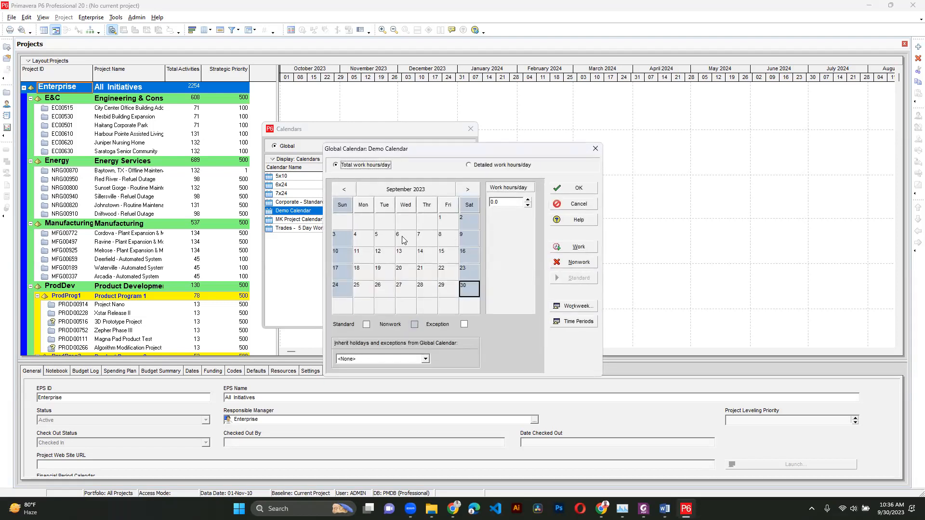
click(468, 190)
click(467, 189)
click(467, 190)
click(467, 189)
click(467, 189)
click(467, 189)
click(467, 189)
click(467, 189)
click(343, 191)
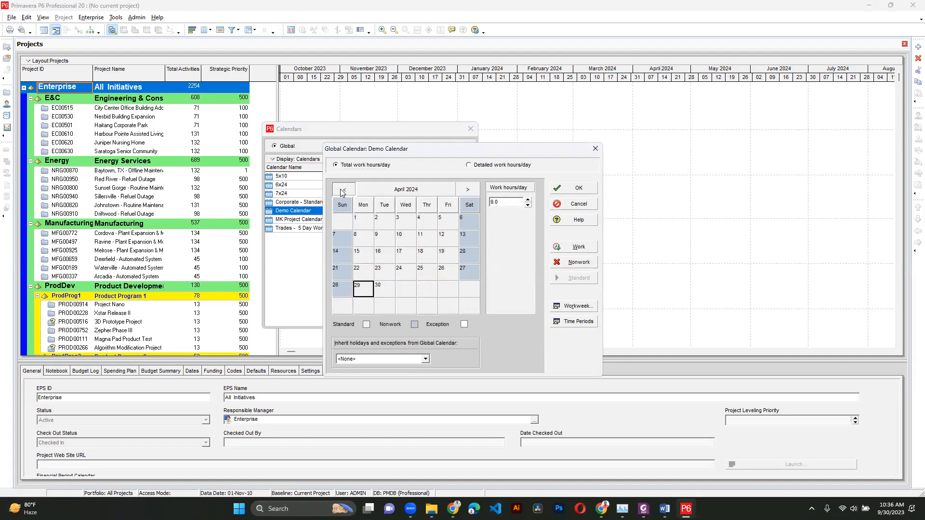
click(342, 190)
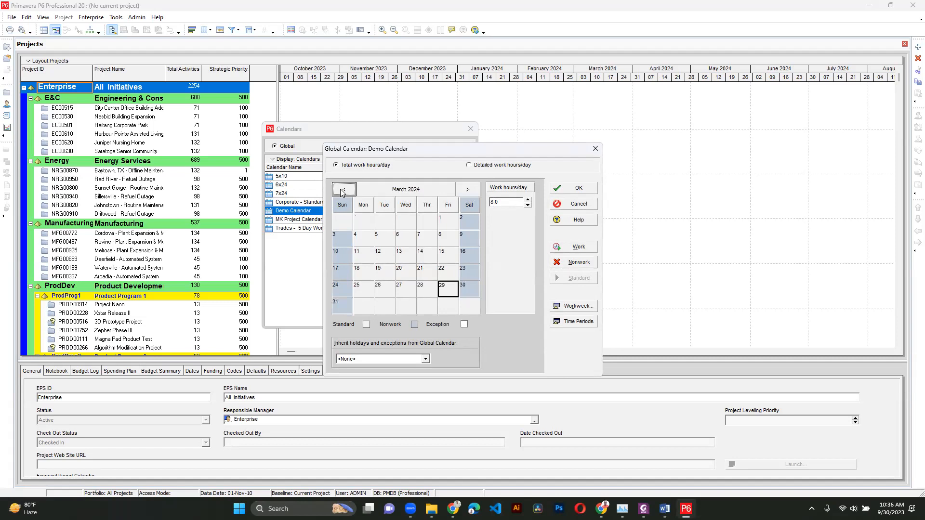
click(343, 190)
click(343, 191)
click(343, 190)
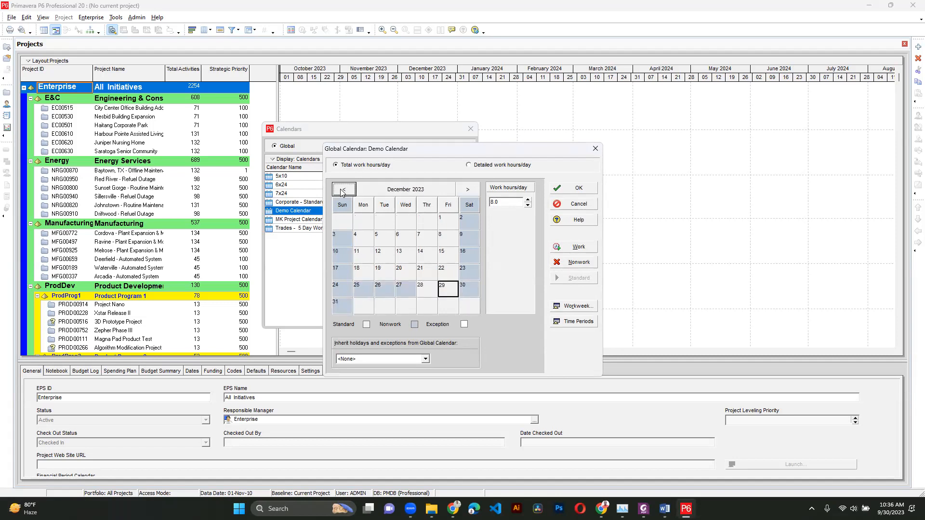
click(342, 191)
click(342, 190)
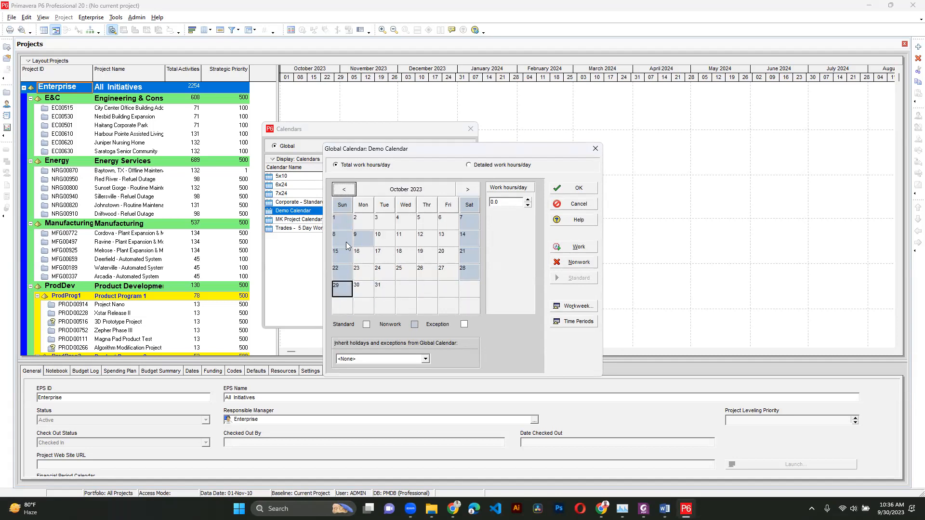
click(367, 239)
click(564, 248)
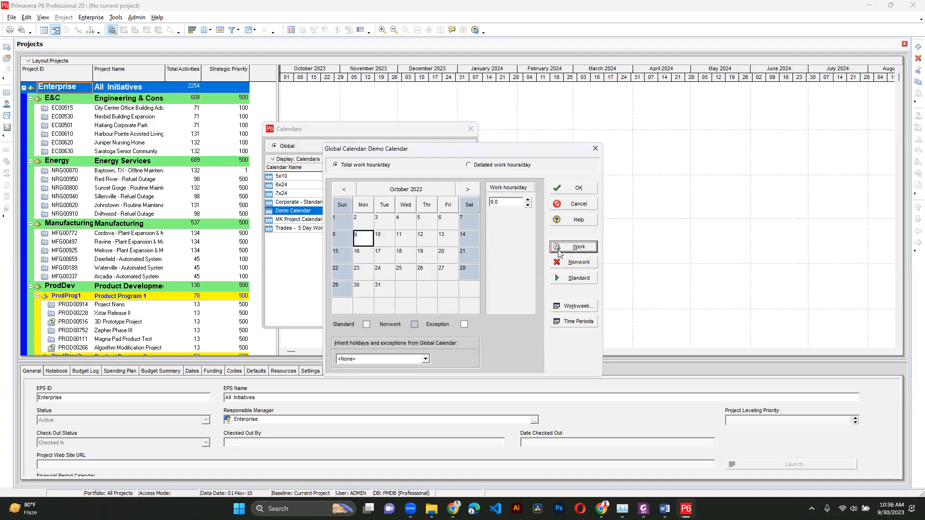
- Change 9 October 2023 to a nonwork day, save Demo Calendar, and close the calendars list
click(385, 254)
click(359, 240)
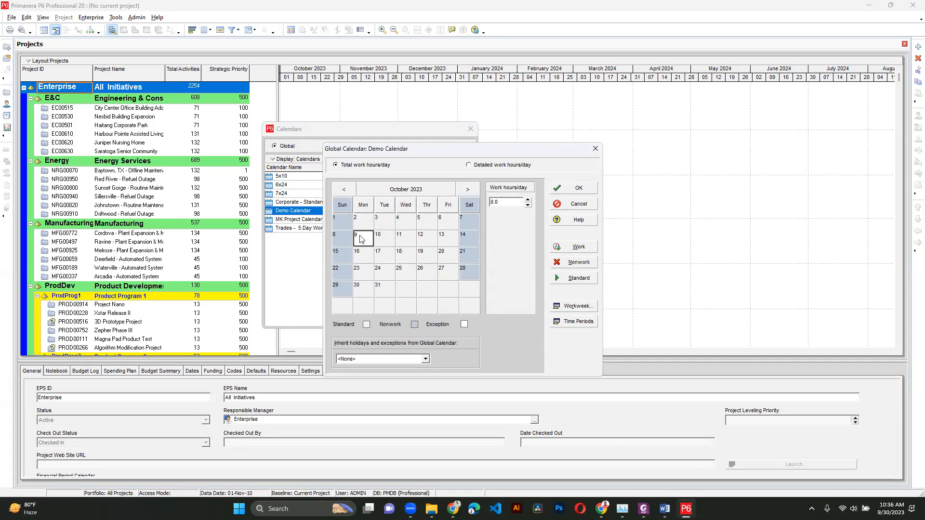
click(578, 263)
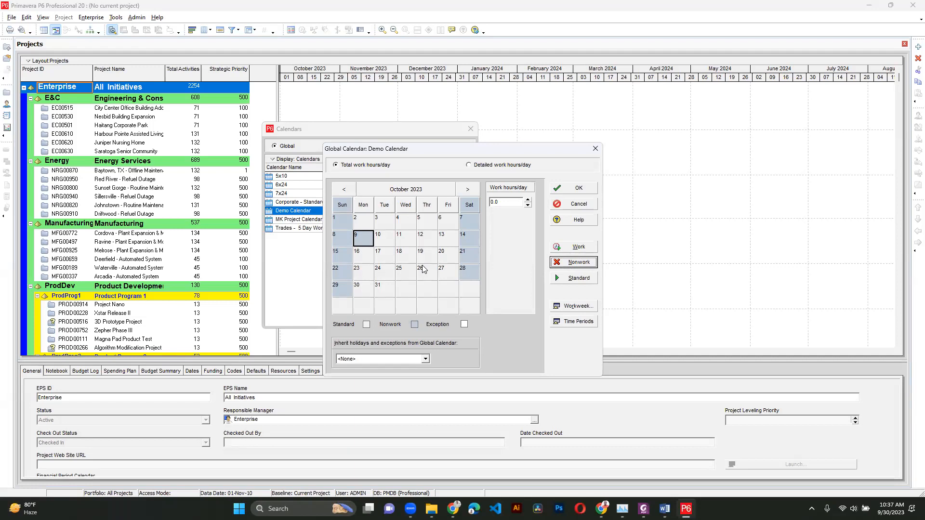
click(575, 189)
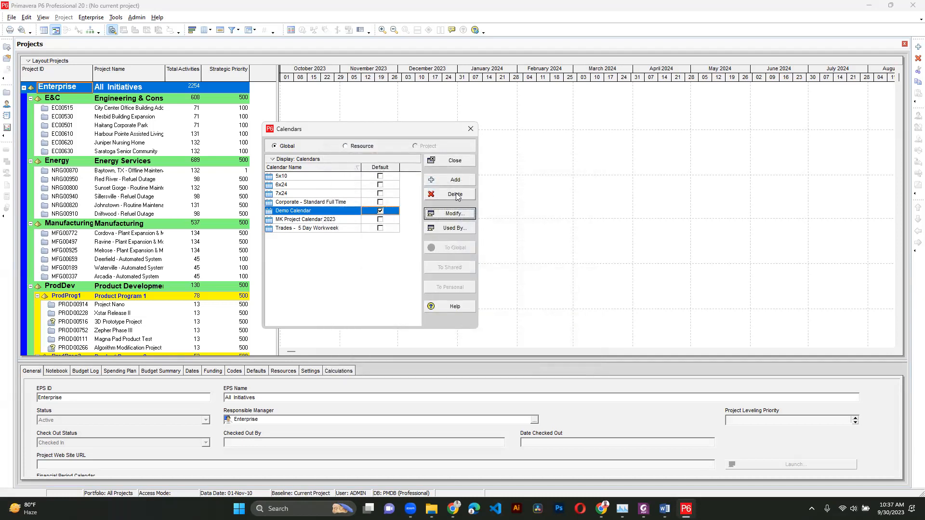
click(460, 161)
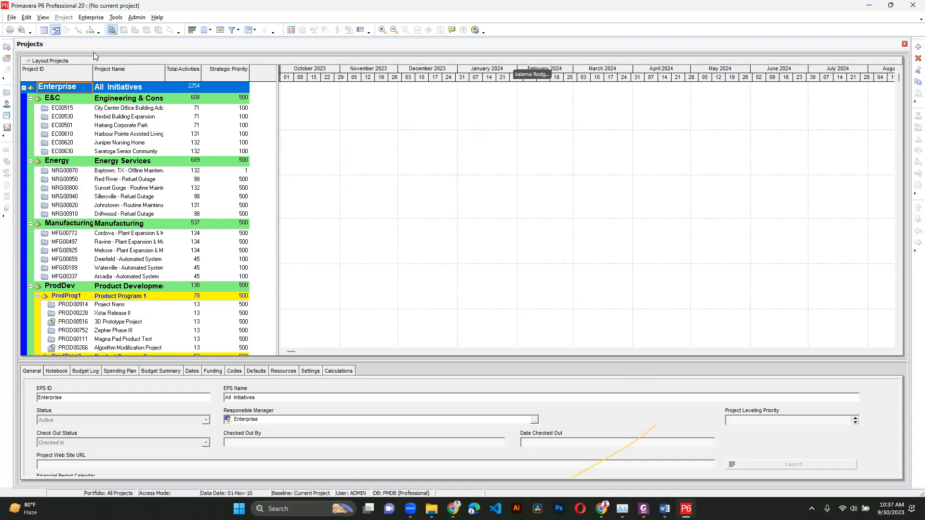
- Open the enterprise project structure, add a new EPS node and move it up to the root level
click(92, 18)
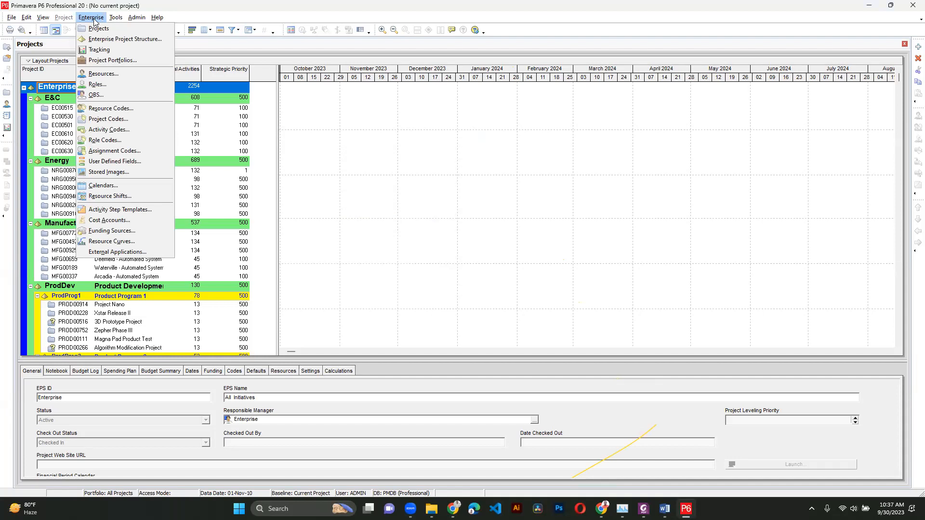
click(102, 39)
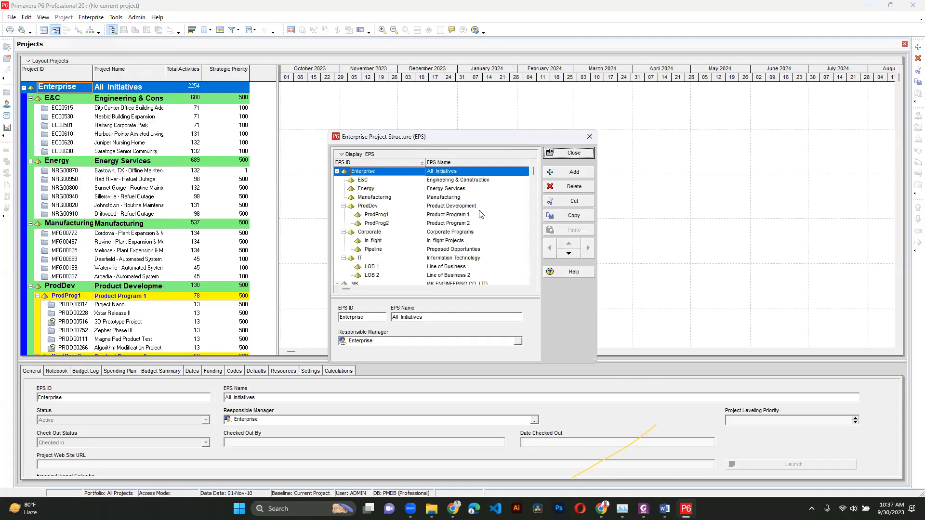
drag(534, 172, 535, 280)
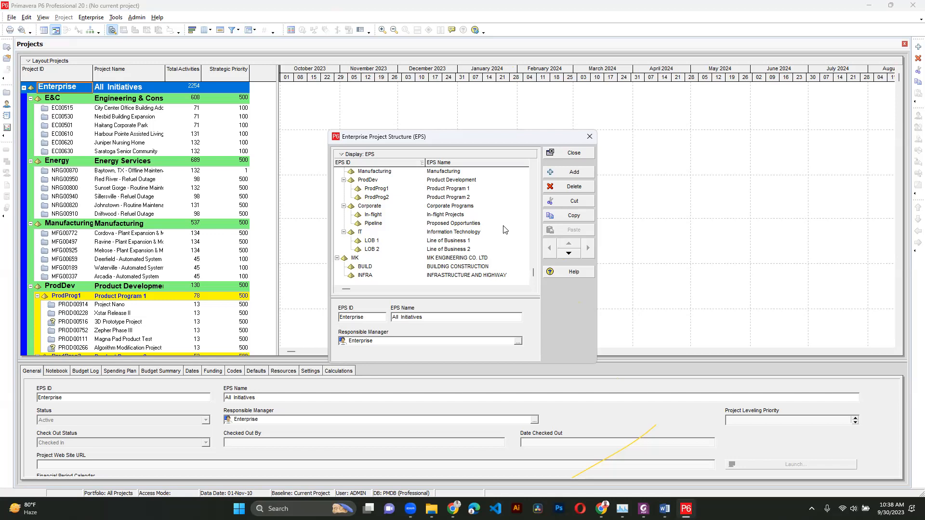
scroll(429, 253, up, 1)
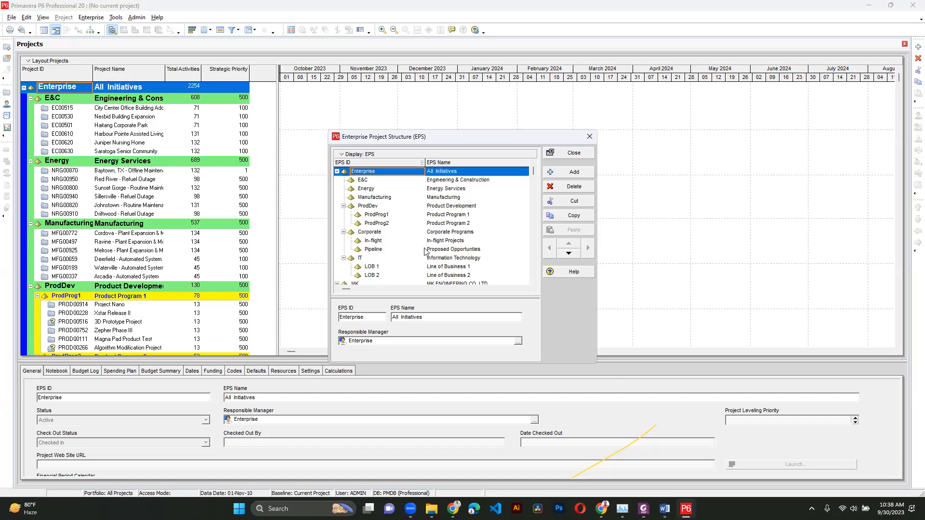
click(336, 172)
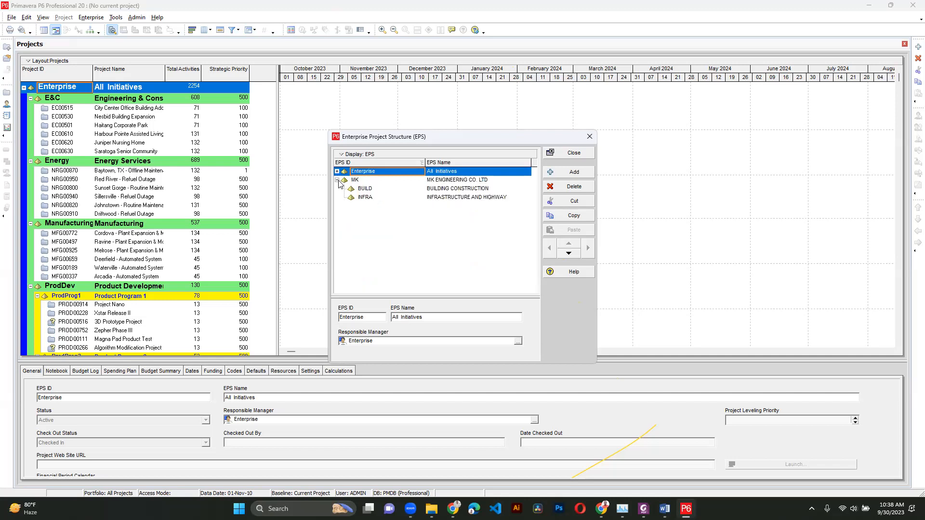
click(337, 181)
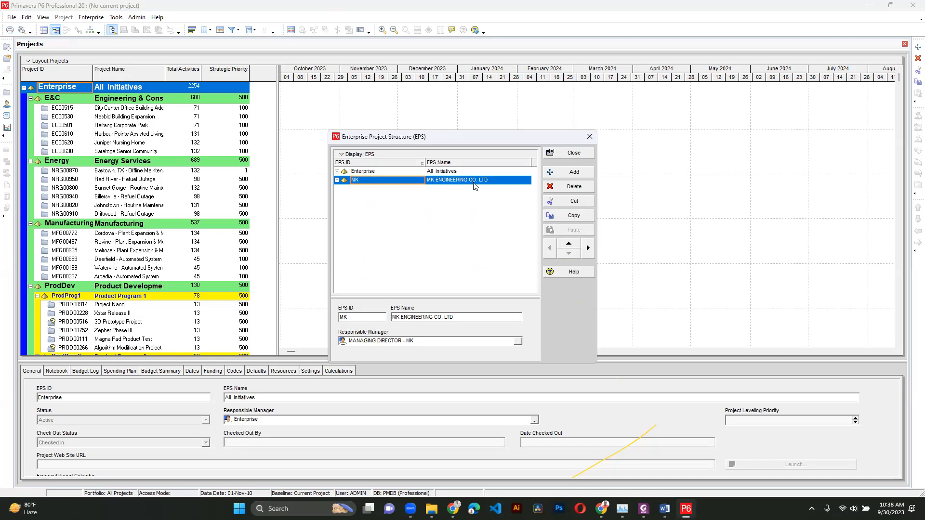
click(567, 177)
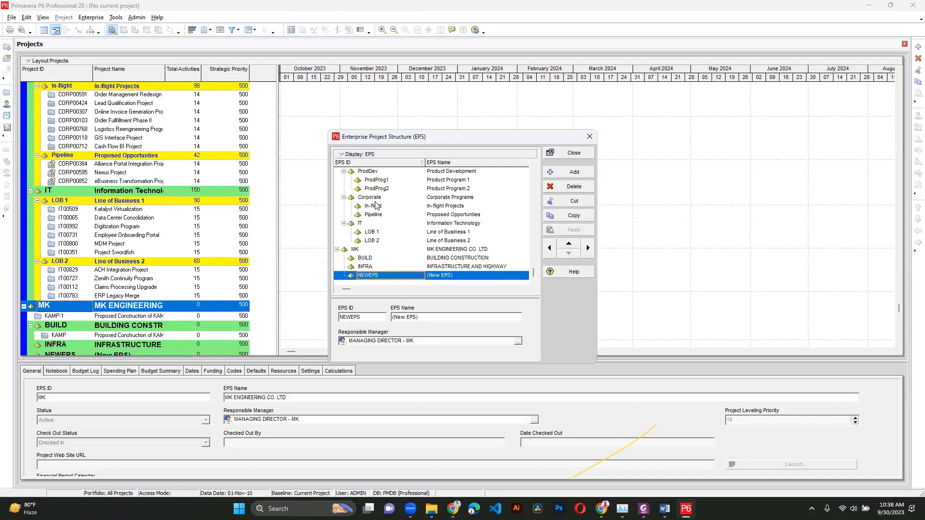
click(549, 248)
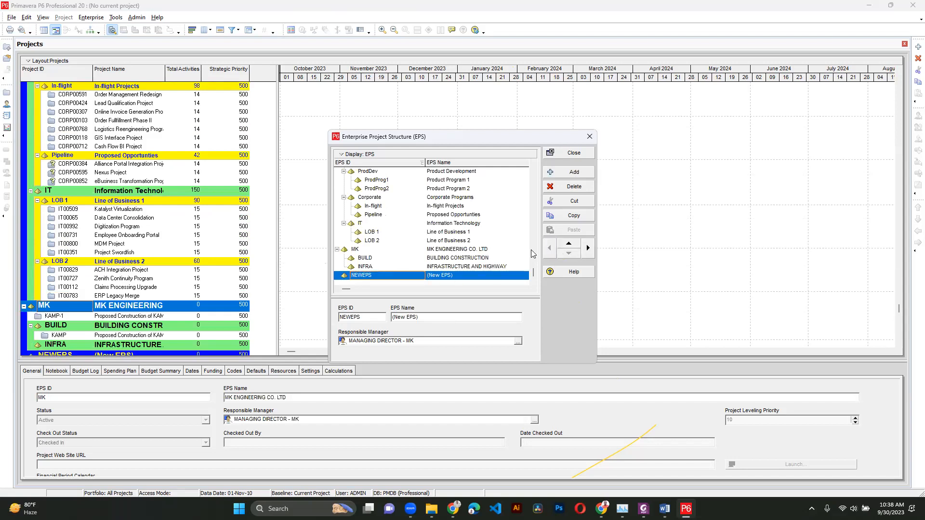
- Name the new root EPS node Demo Co. LTD
click(347, 175)
scroll(350, 176, up, 2)
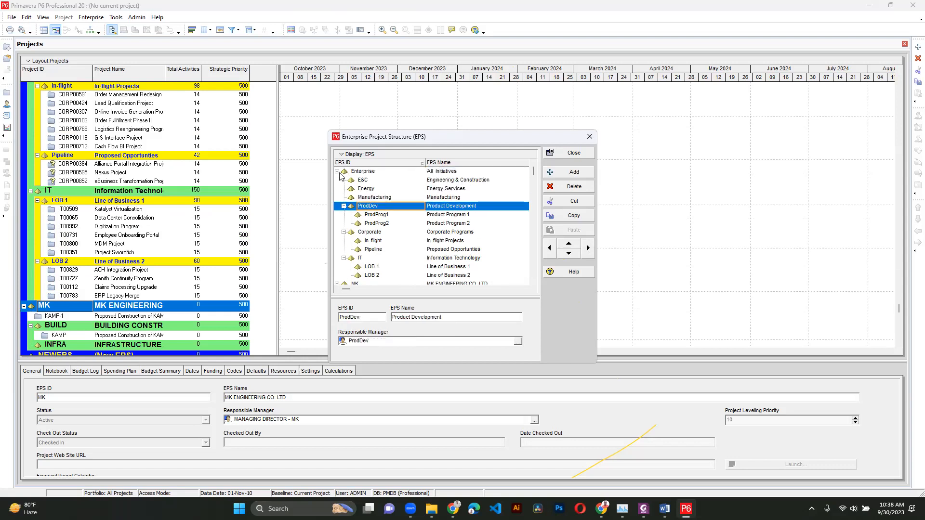
click(337, 172)
click(338, 180)
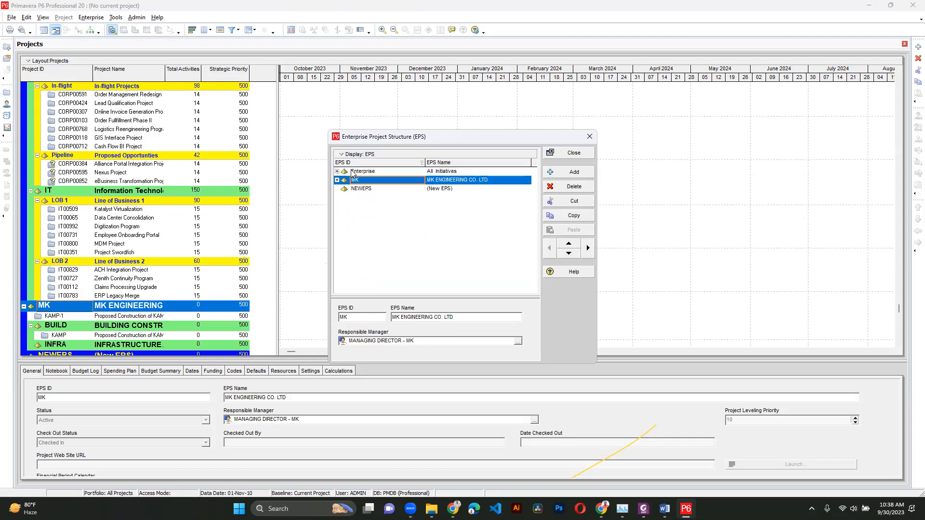
click(367, 189)
click(449, 190)
text(Demo Co. LTD)
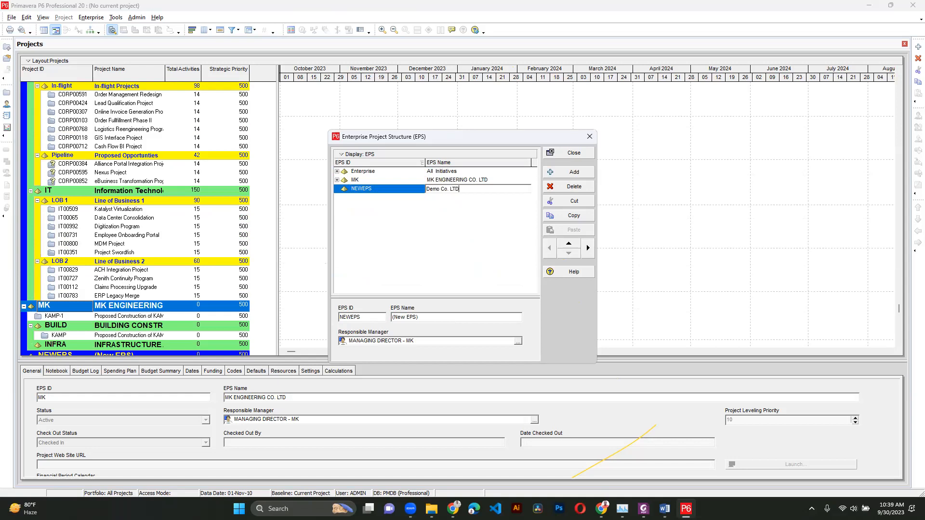
- Set the new root node's EPS ID to Demo
click(376, 188)
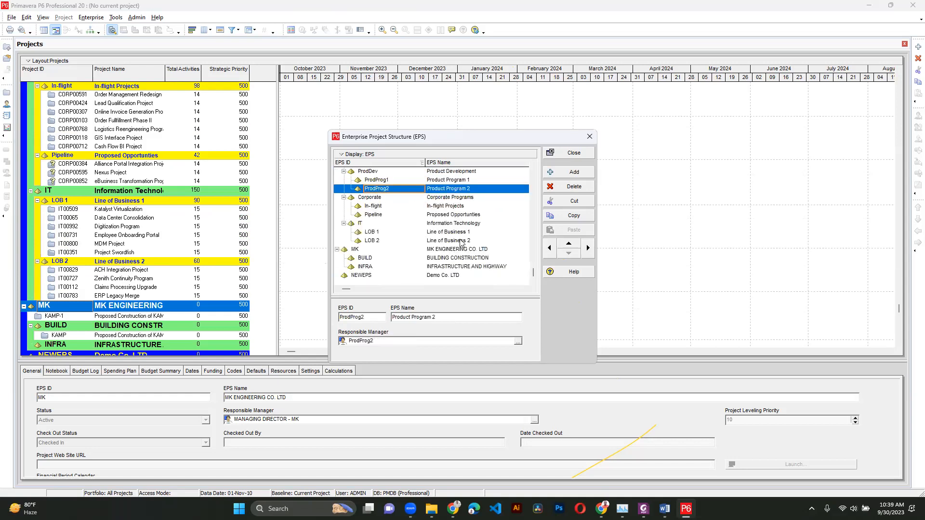
click(374, 278)
text(dE)
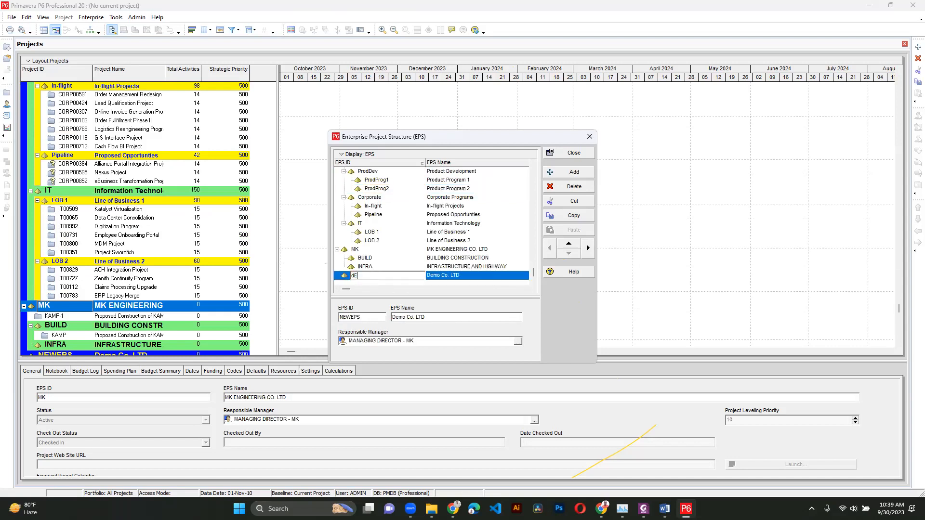
text(Demo)
key(Return)
- Add two child EPS nodes under Demo Co. LTD
click(573, 172)
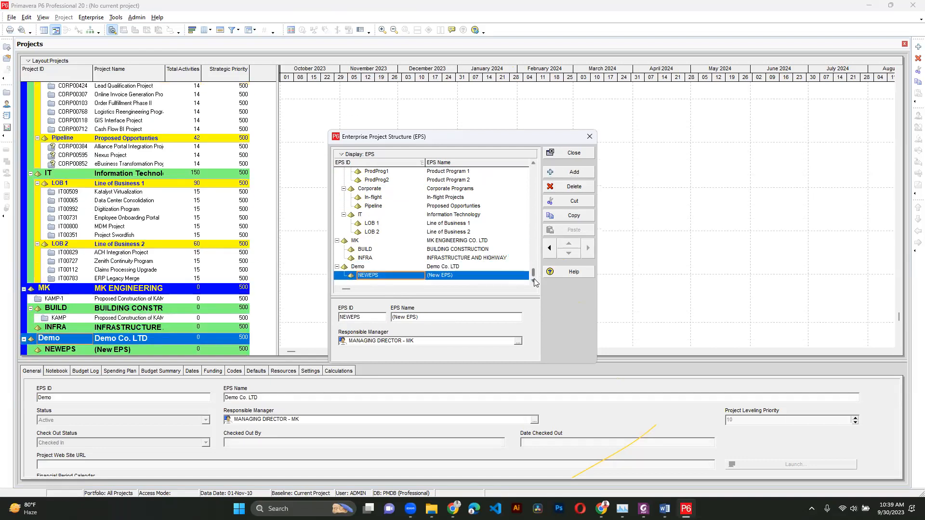
click(433, 266)
key(Insert)
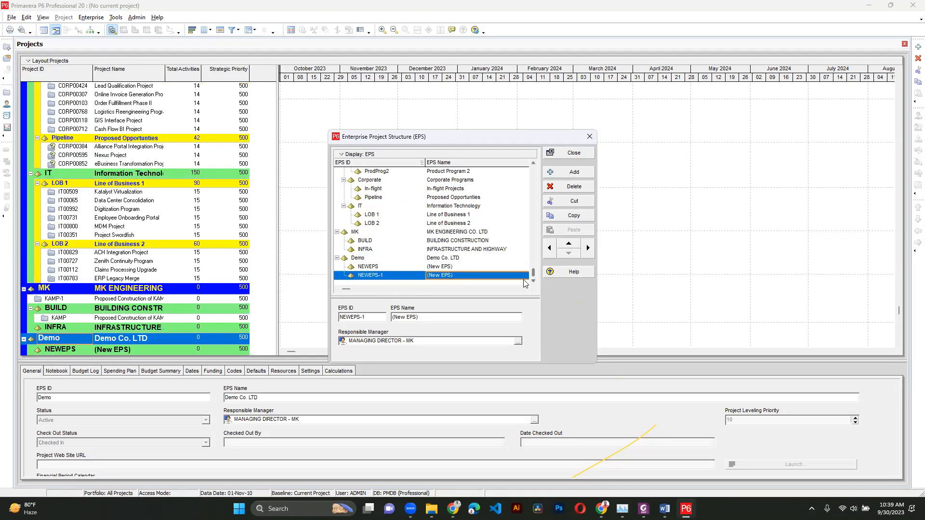
- Name the first child node Roads Construction and set its EPS ID to ROADS
click(460, 268)
click(460, 268)
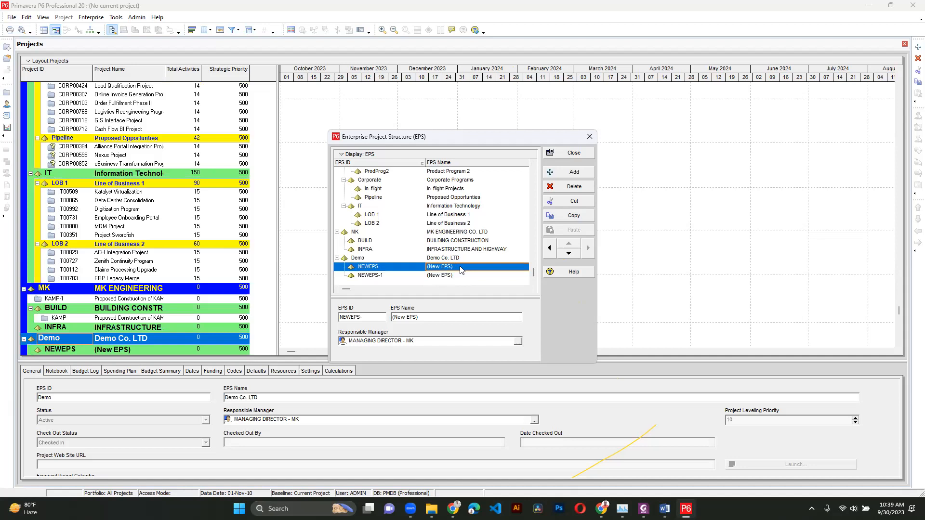
text(Roa)
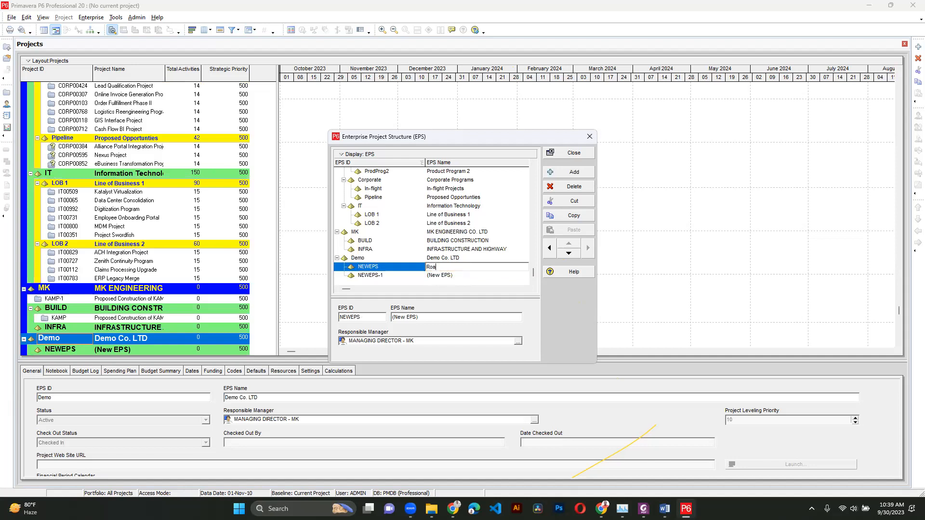
text(ds En)
text(Construct)
text(ion)
key(Return)
click(391, 270)
text(RO)
text(ADS)
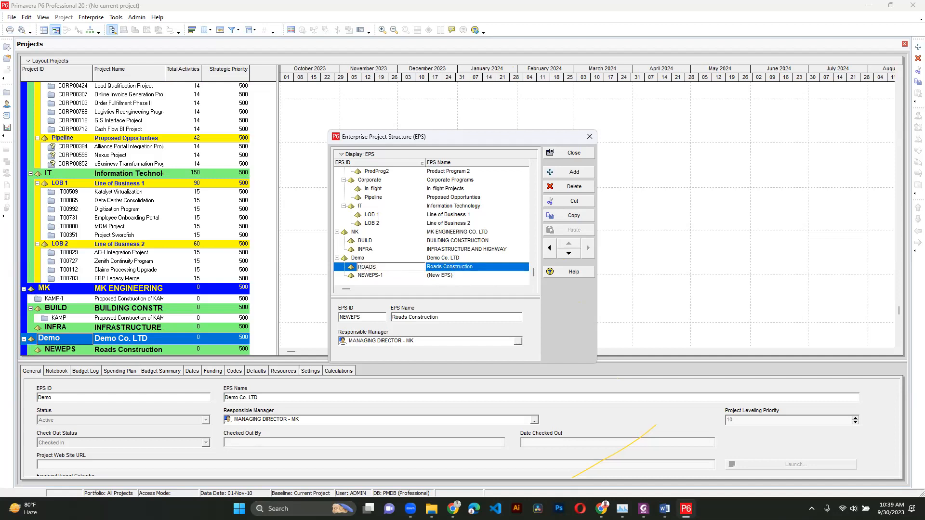
click(392, 271)
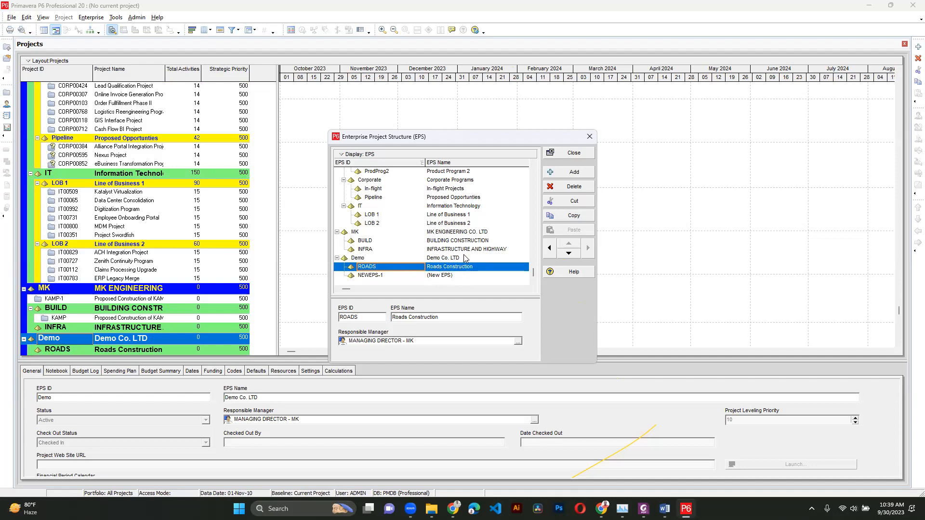
- Name the second child node Buildings Projects
click(444, 275)
click(460, 275)
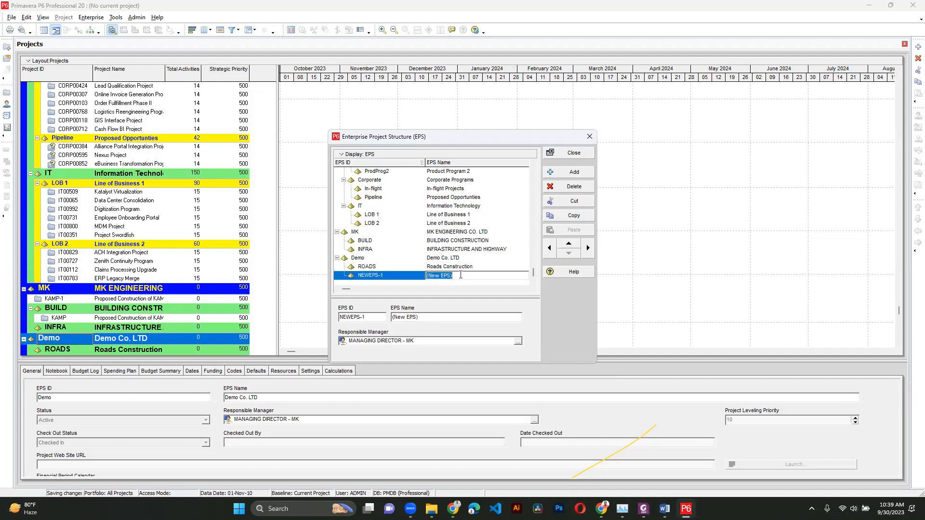
text(b)
text(Bu)
text(ilding)
text(s Projects)
- Set the Buildings Projects node's EPS ID to BUILDING
click(400, 276)
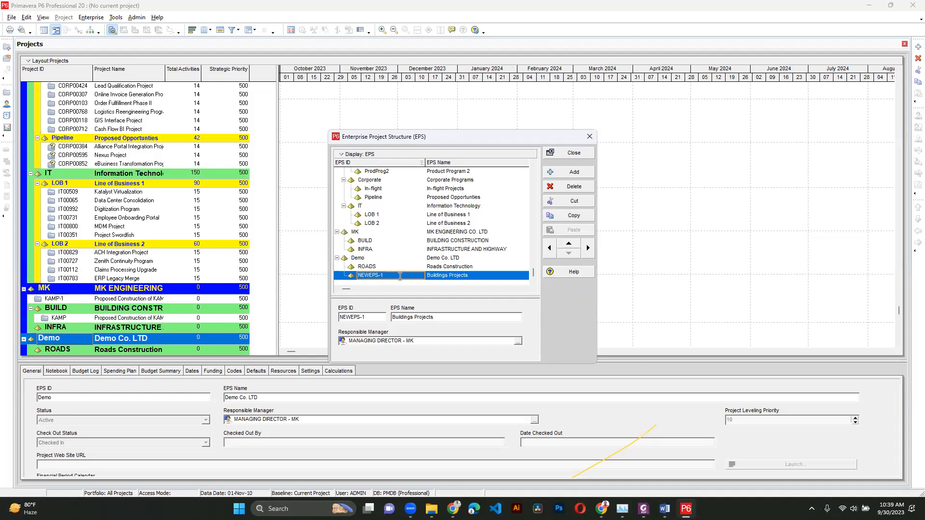
text(BUILD)
key(Return)
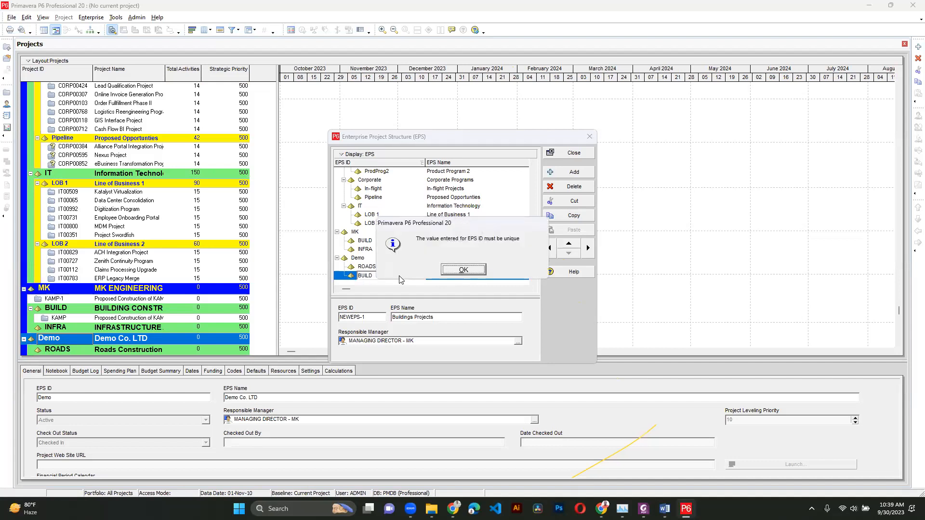
key(Return)
click(384, 276)
text(BUILDING)
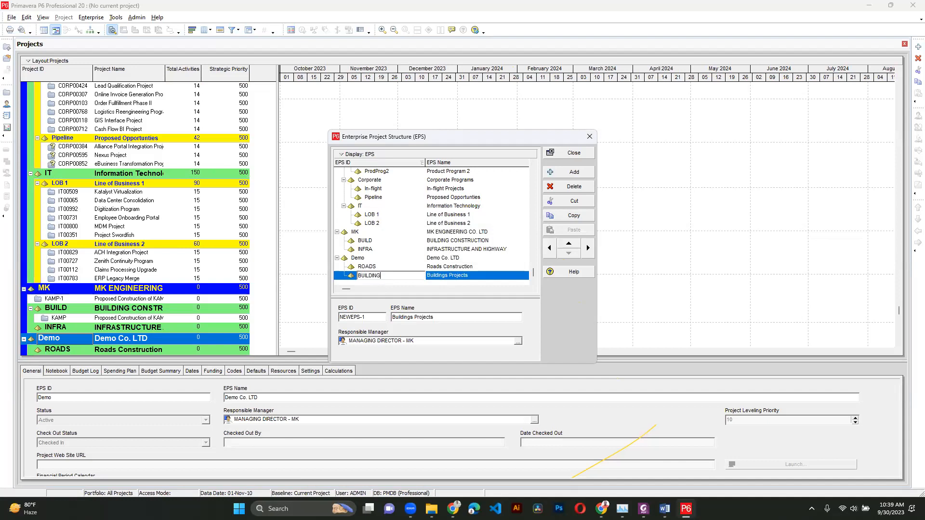
key(Return)
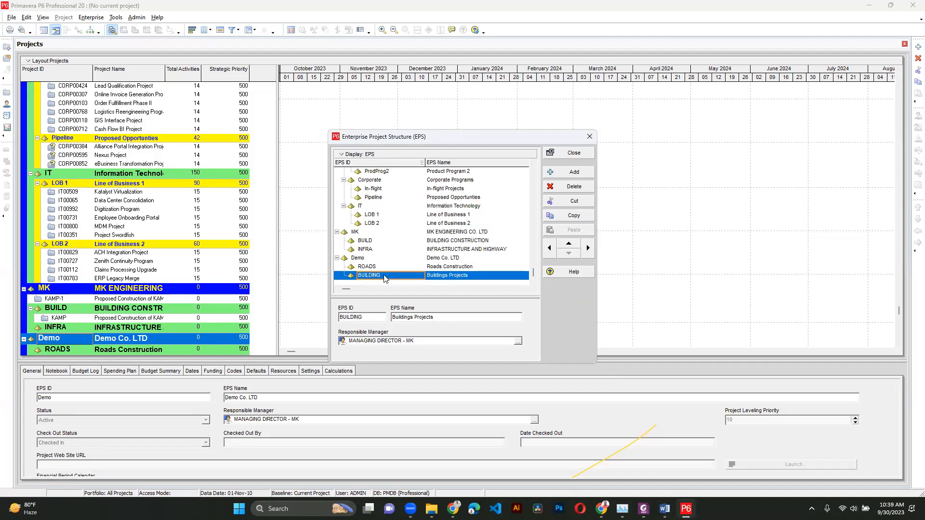
- Add two new EPS nodes and indent both beneath Roads Construction
click(390, 266)
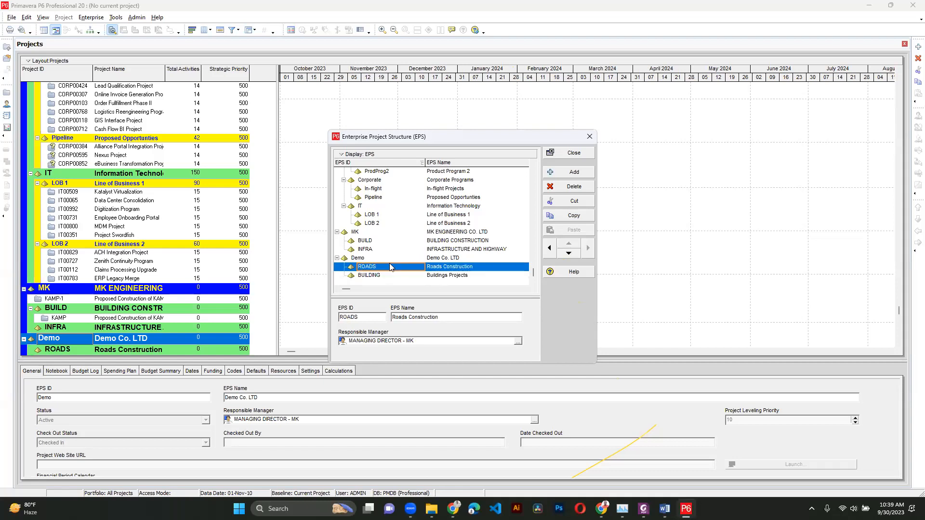
click(551, 176)
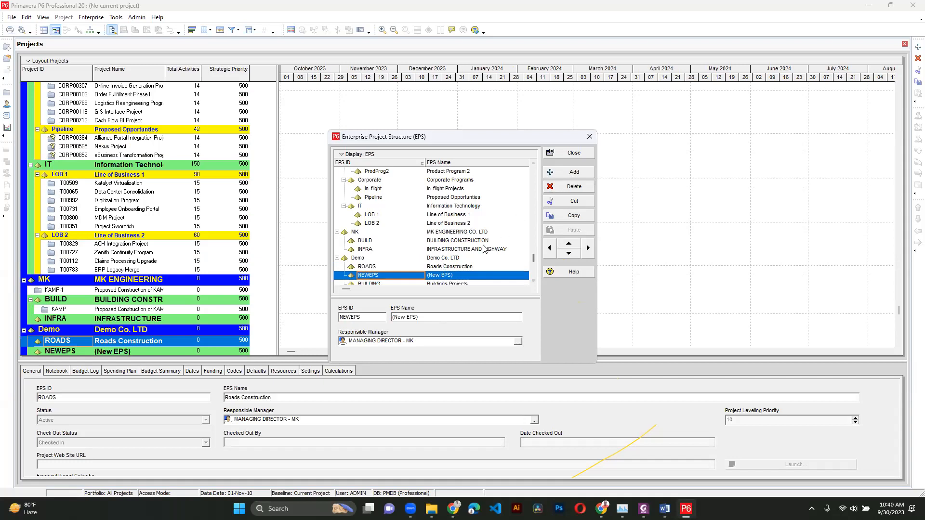
click(470, 266)
click(571, 173)
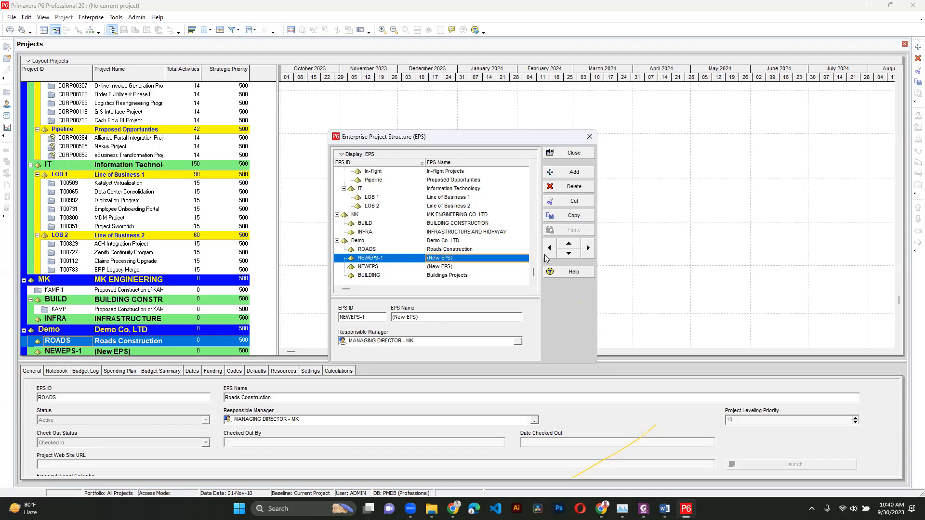
click(588, 248)
click(439, 268)
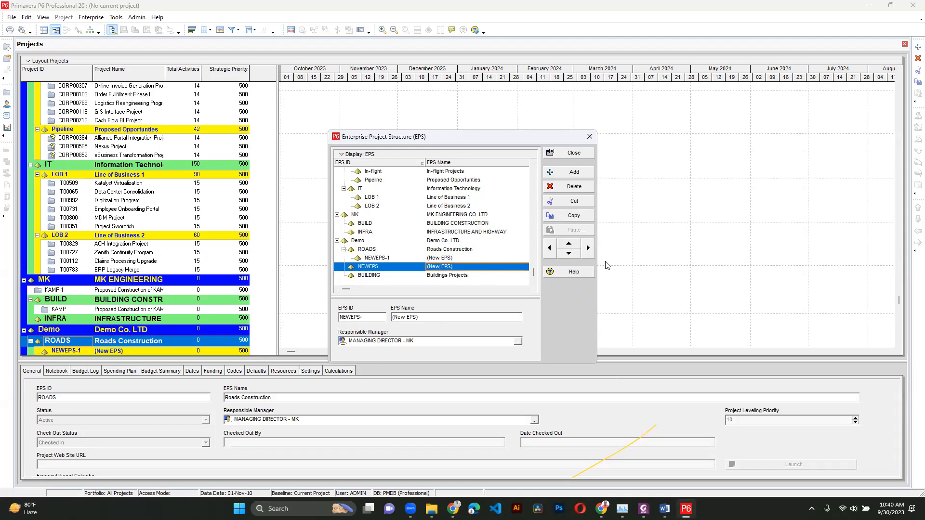
click(589, 250)
- Name the first Roads sub-node Northern Uganda with EPS ID North
click(457, 258)
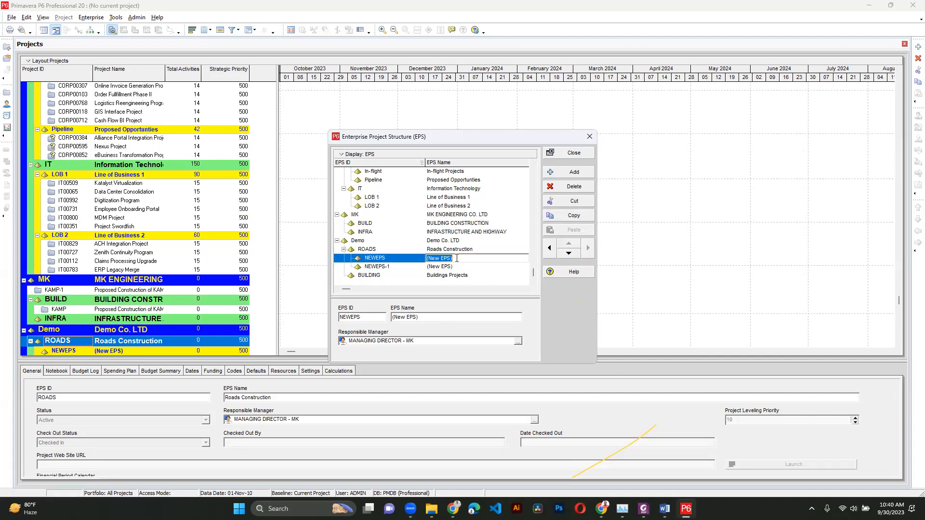
text(Northern Uganda)
key(Return)
click(404, 260)
text(North)
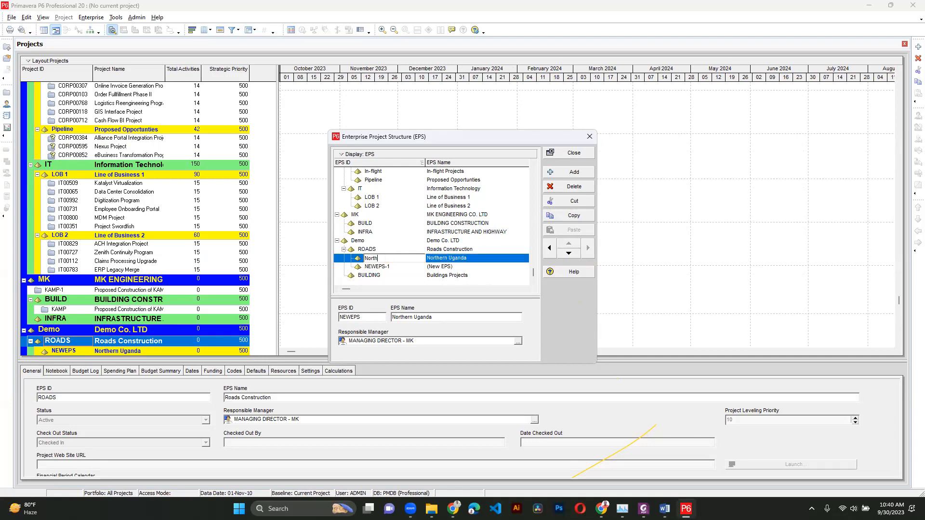
- Name the second Roads sub-node Eastern Uganda with EPS ID East, then collapse the Demo branch
click(448, 267)
click(457, 267)
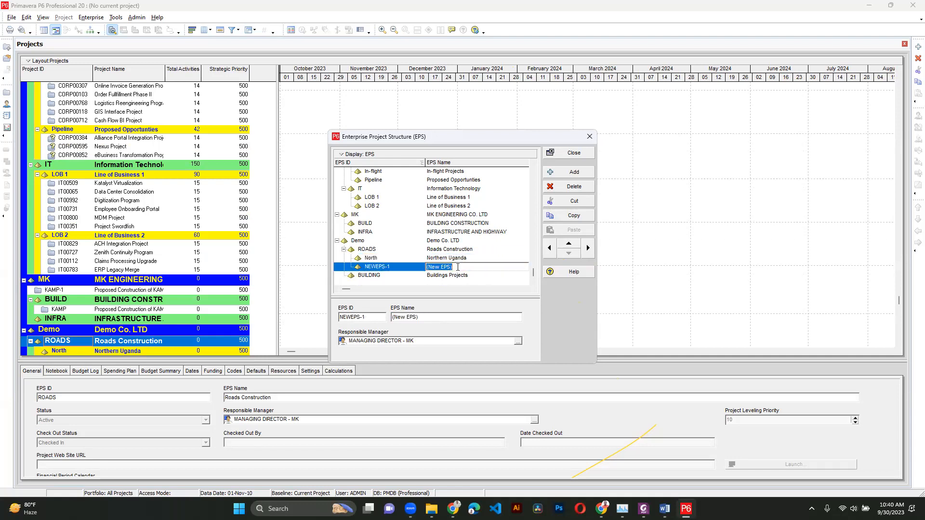
text(Eastern Uganda)
key(Return)
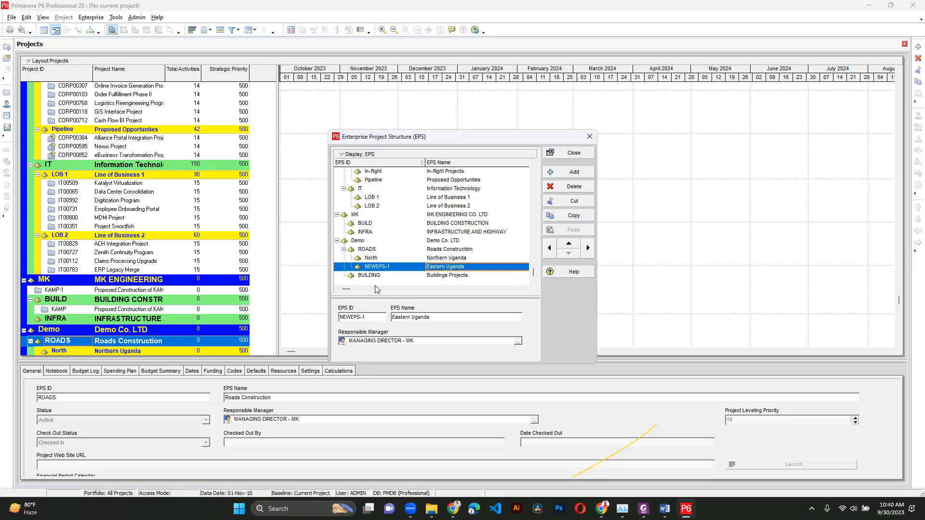
click(389, 267)
text(Eas)
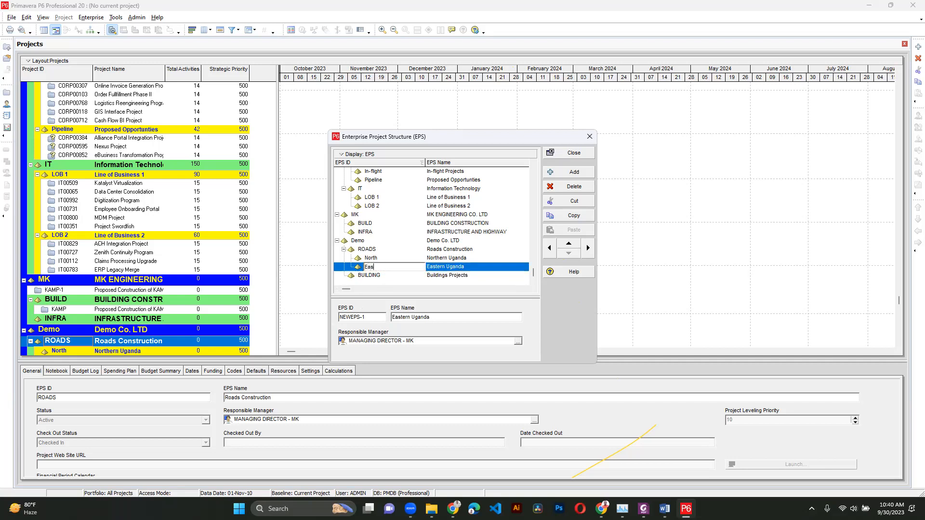
key(Return)
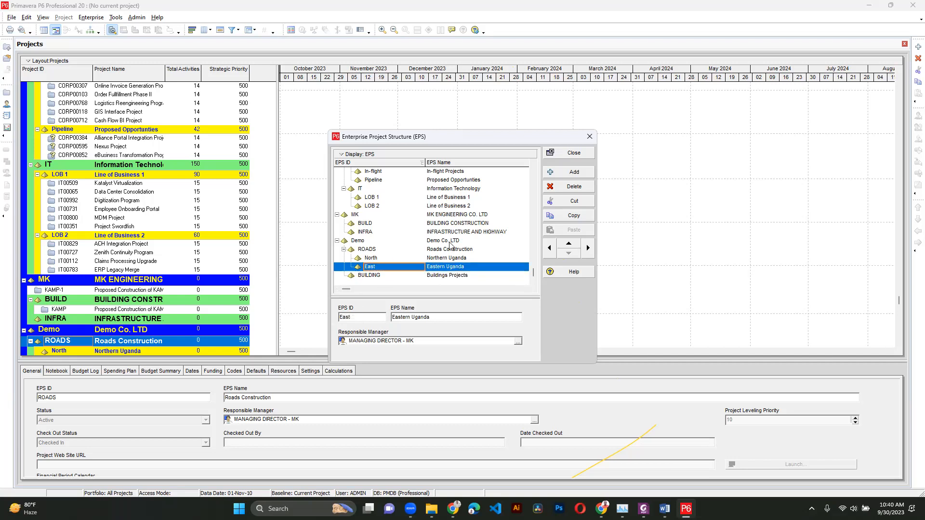
click(337, 241)
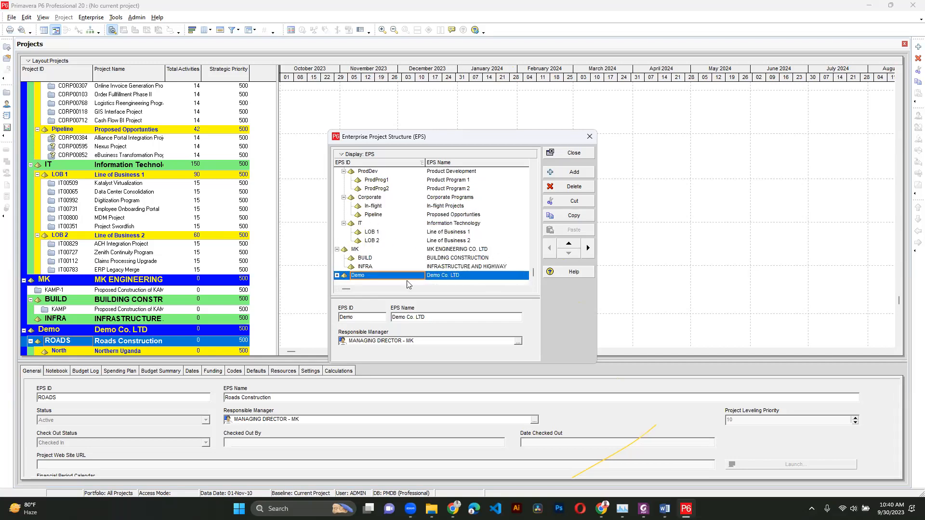
- Review the Demo EPS branch with its Roads sub-nodes, then close the EPS dialog
click(337, 278)
click(345, 250)
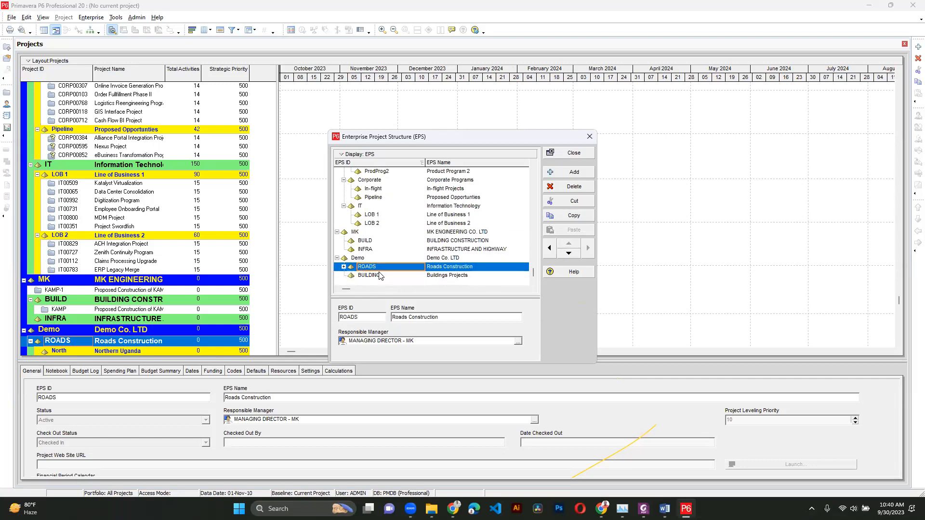
click(343, 267)
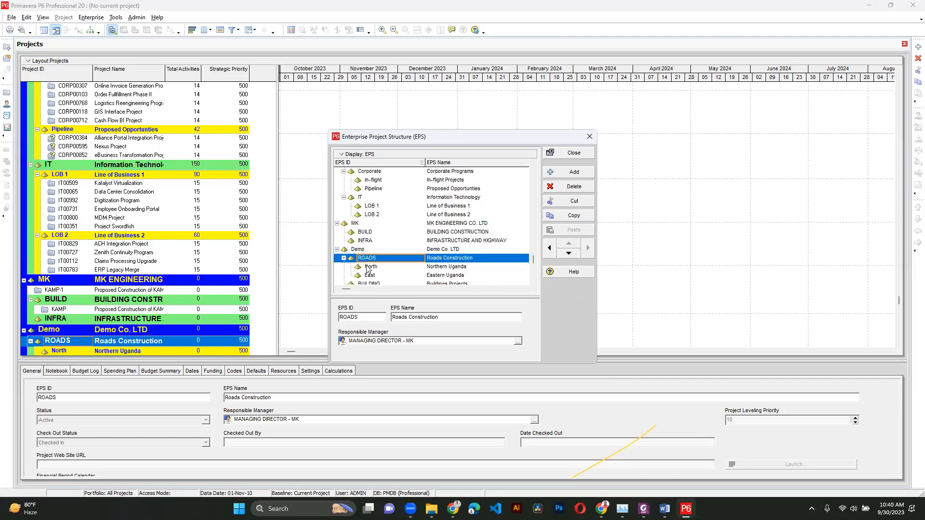
click(432, 269)
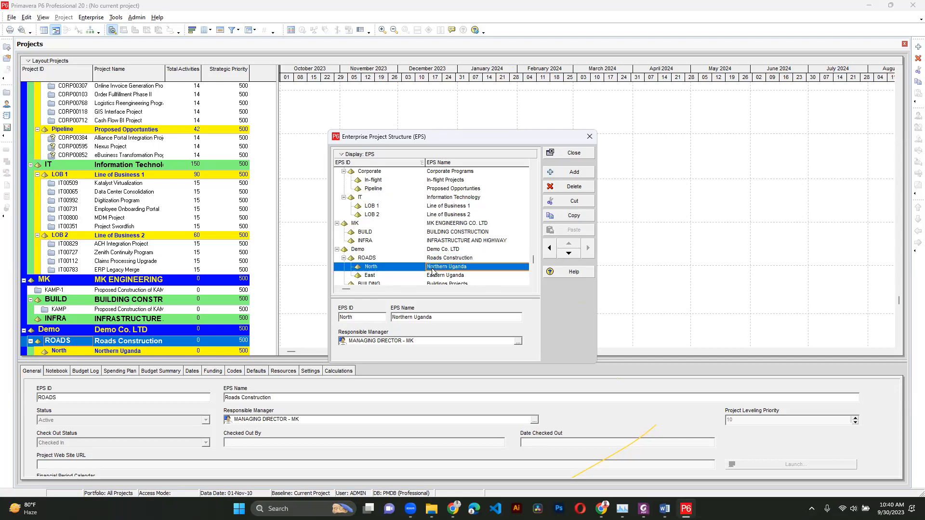
click(440, 277)
scroll(440, 278, down, 1)
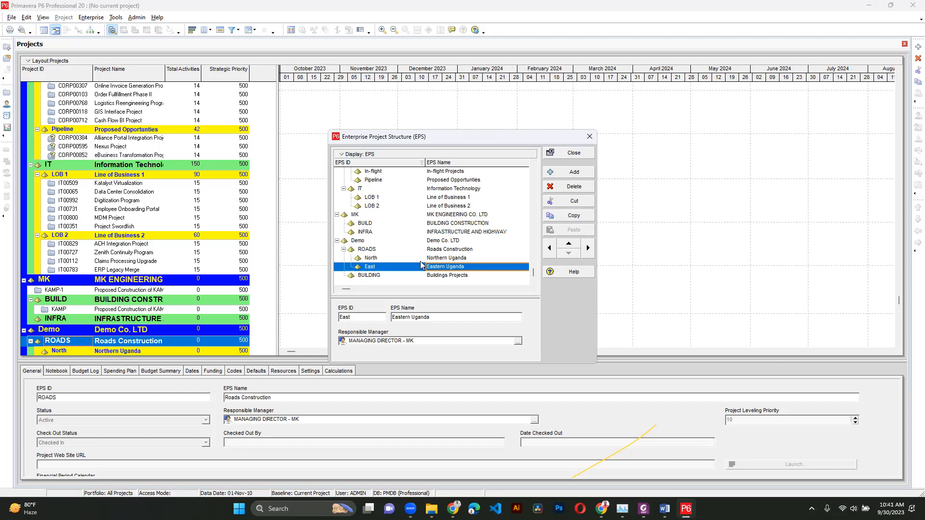
click(390, 258)
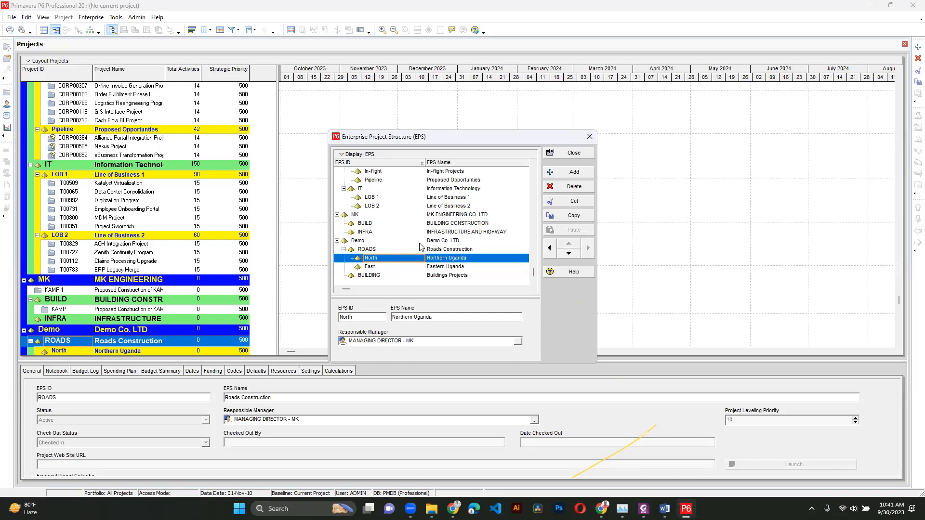
click(367, 241)
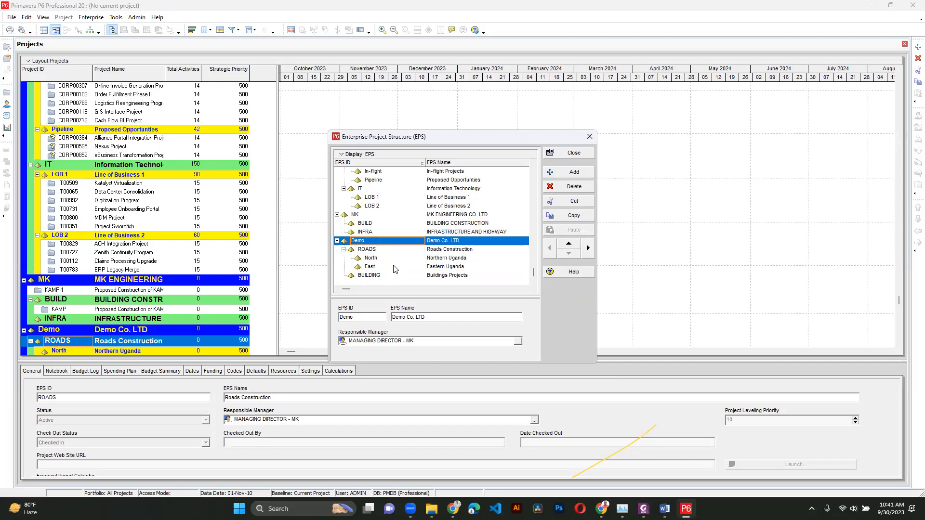
click(373, 250)
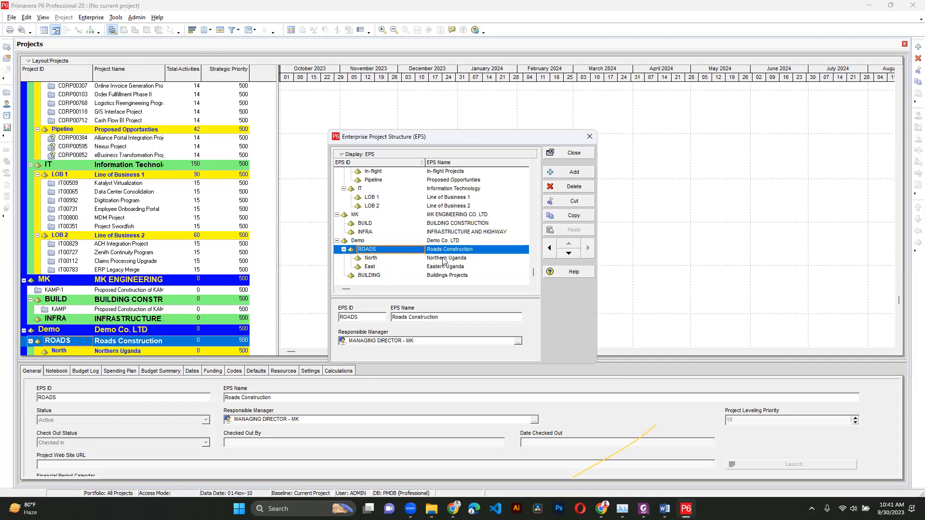
click(567, 154)
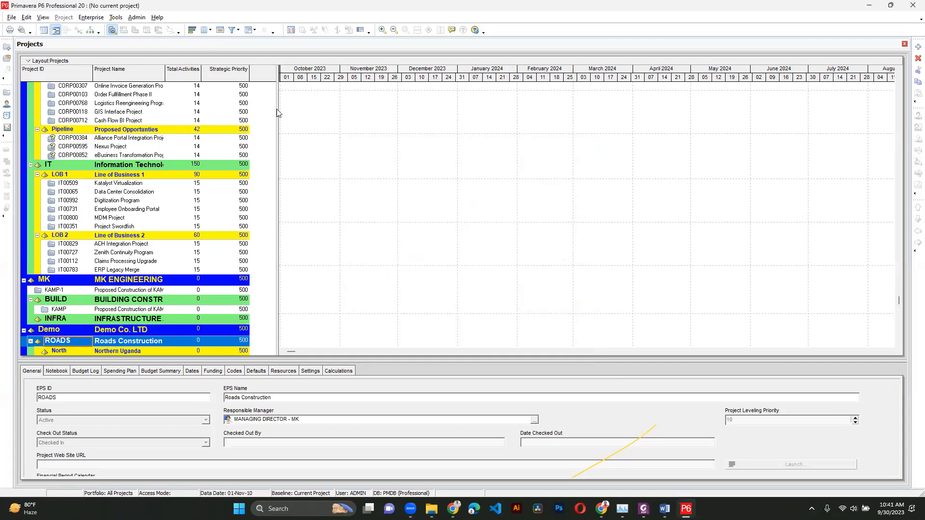
- Open the OBS and add a new top-level OBS element named Demo Co. Ltd
click(138, 17)
click(137, 17)
click(92, 17)
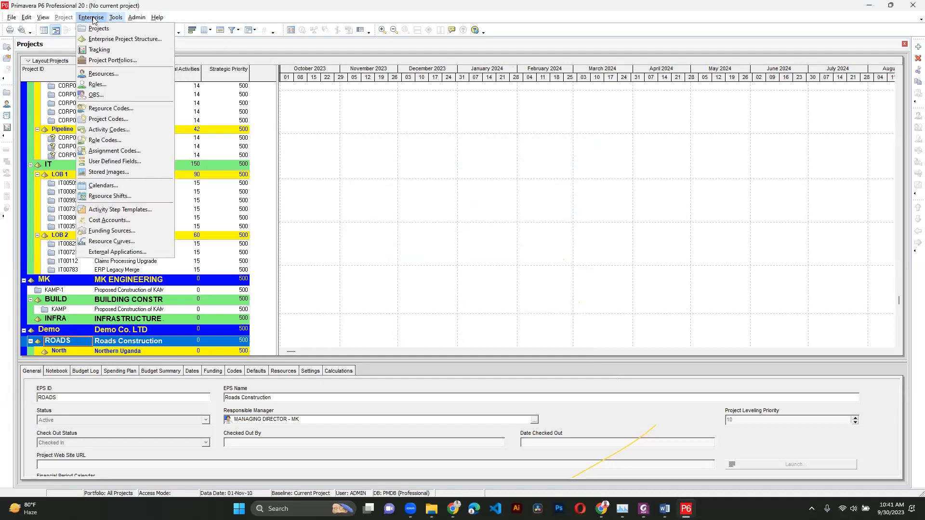
click(115, 96)
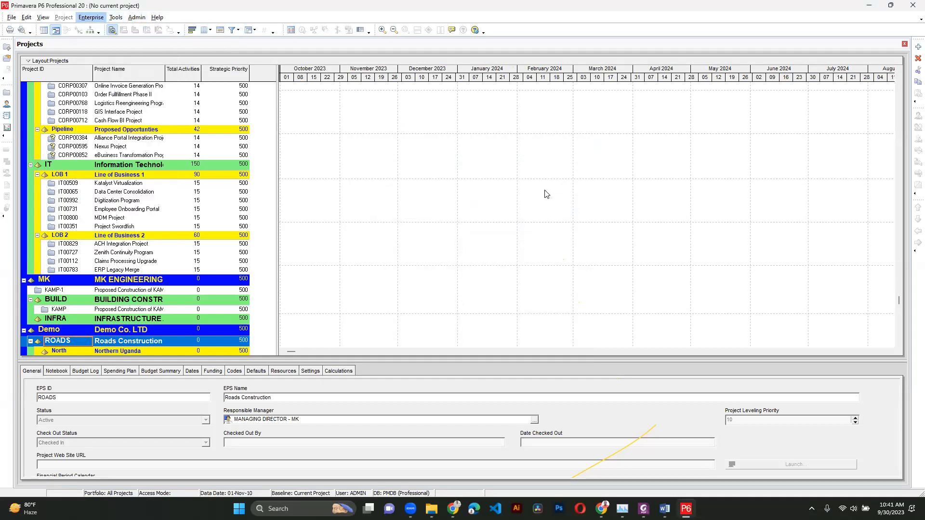
scroll(356, 190, down, 5)
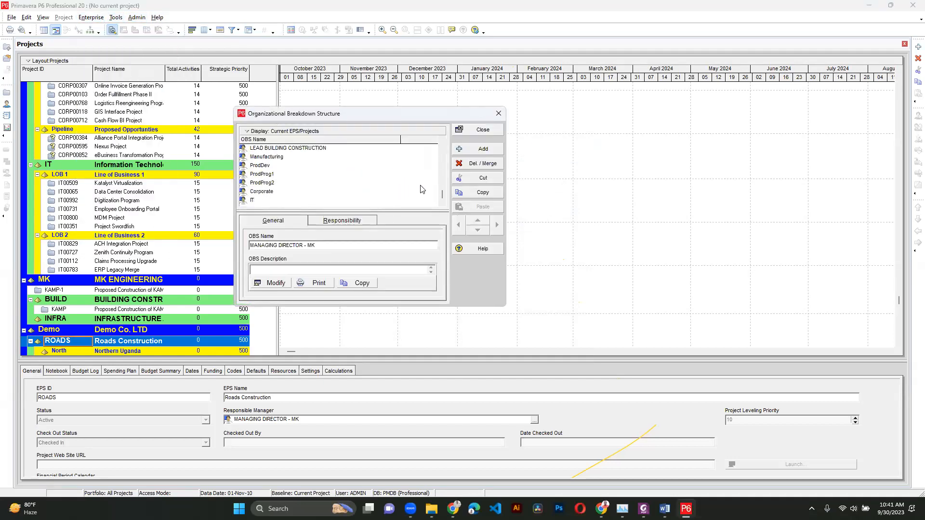
click(357, 200)
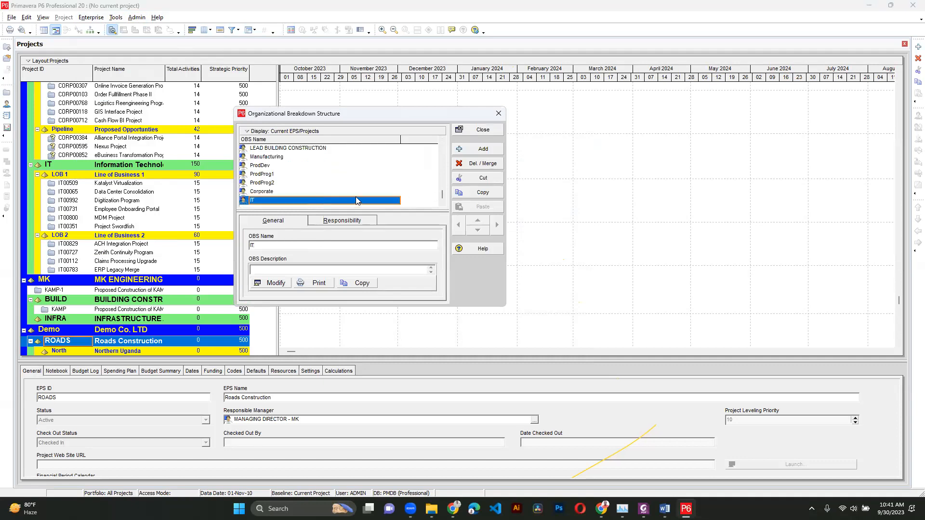
click(483, 149)
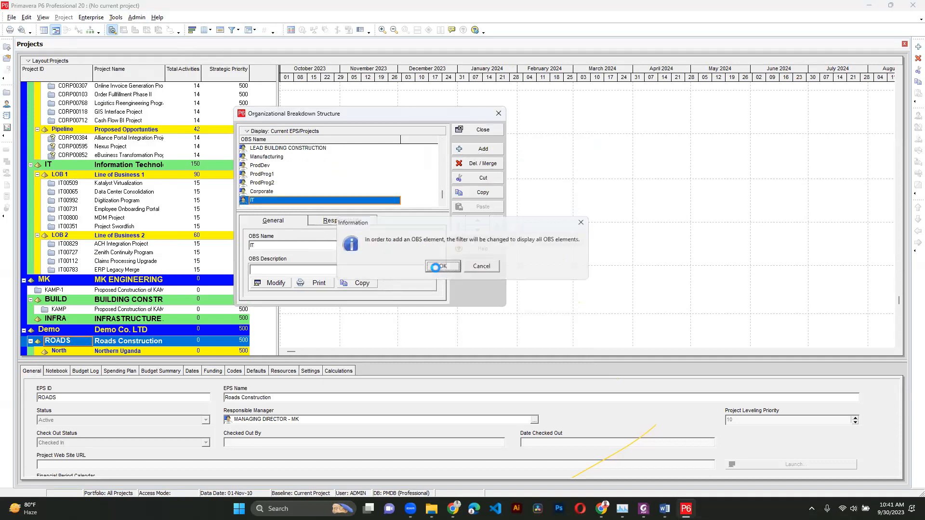
click(440, 267)
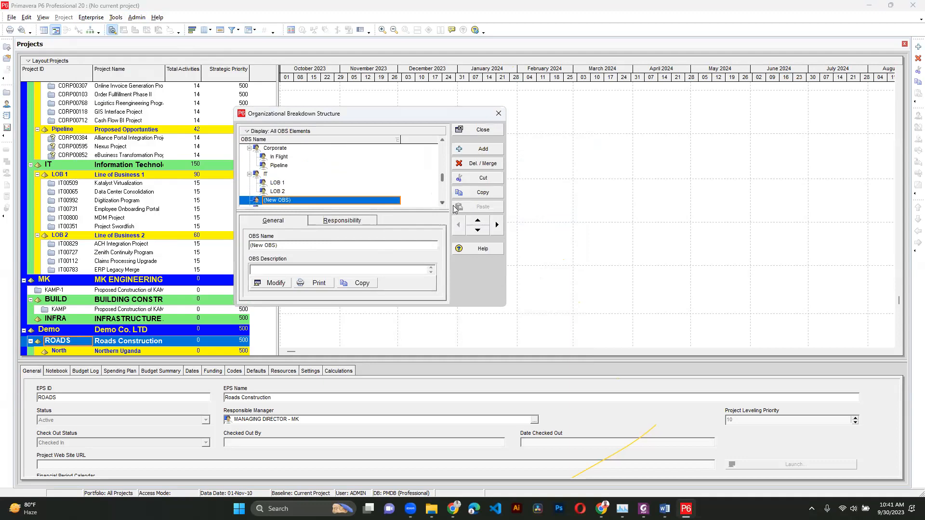
click(477, 230)
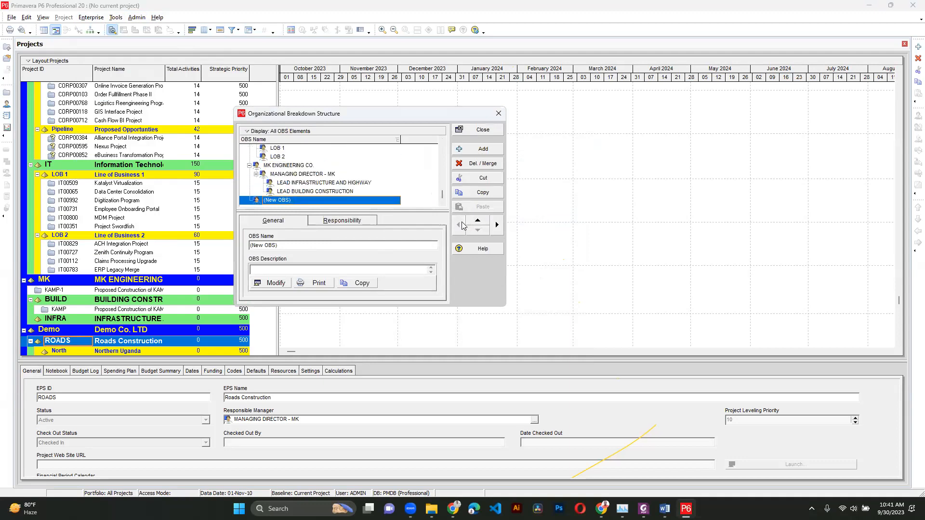
click(314, 200)
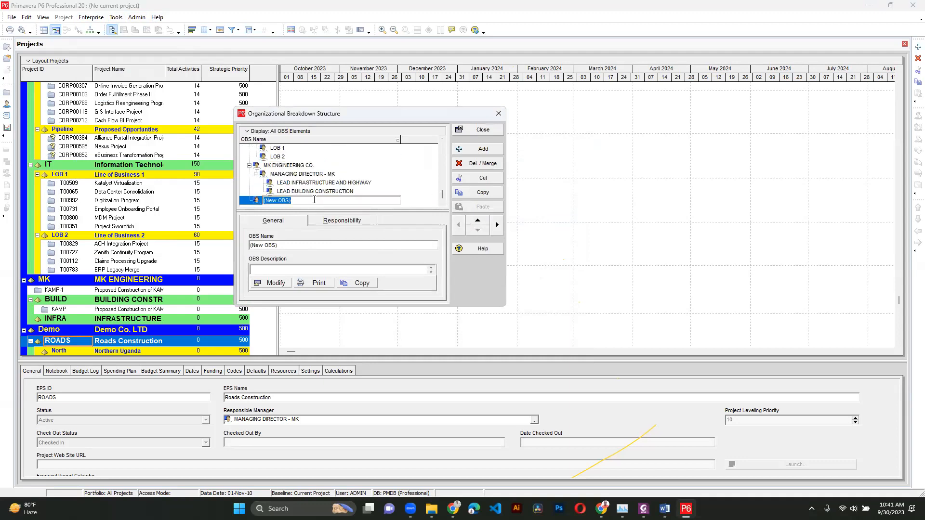
text(Demo Co. Ltd)
key(Return)
- Add an OBS element named Managing Director and indent it under Demo Co. Ltd
click(486, 150)
click(356, 201)
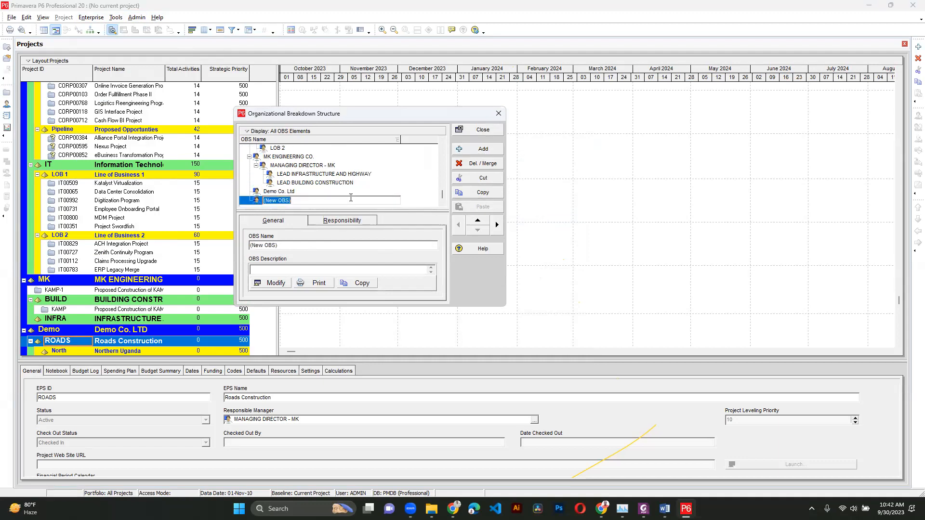
text(Managing Director)
key(Return)
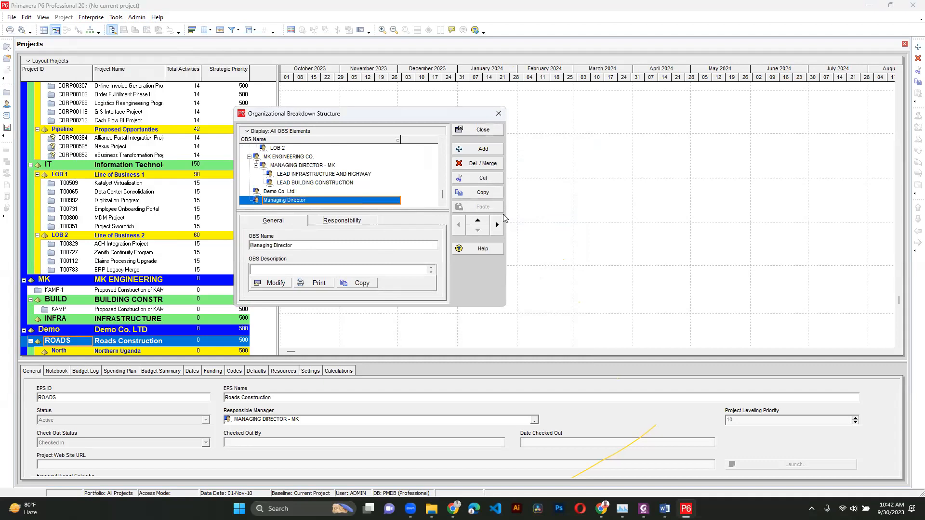
click(496, 230)
click(278, 192)
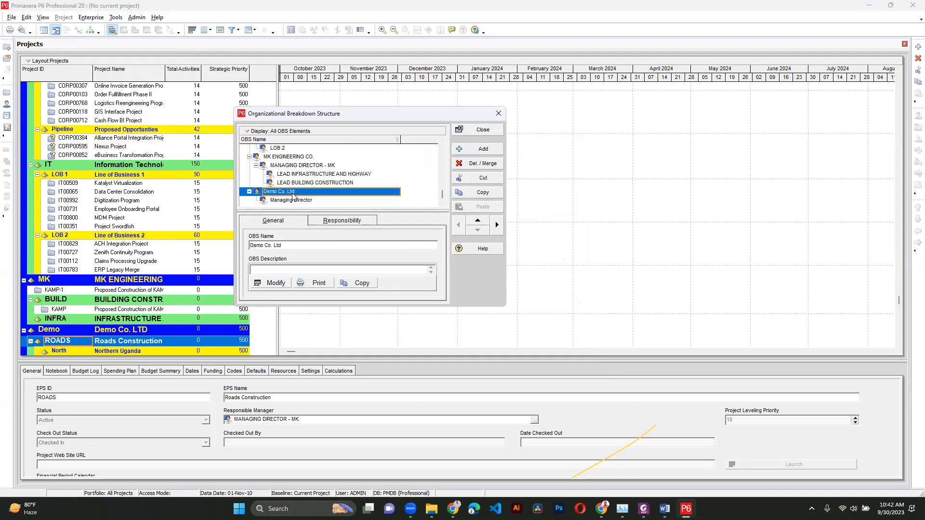
- Add an OBS element named Lead Roads Construction beneath Managing Director
click(320, 203)
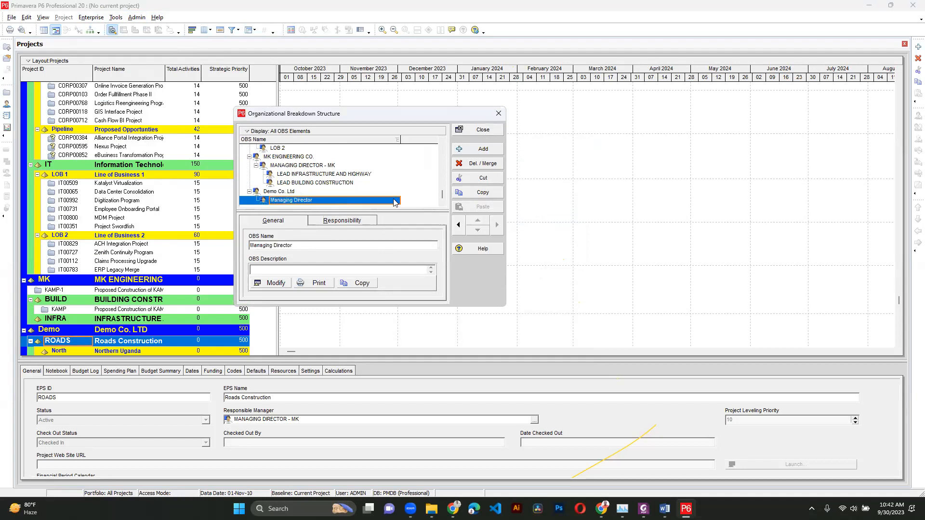
click(481, 153)
click(497, 224)
click(321, 203)
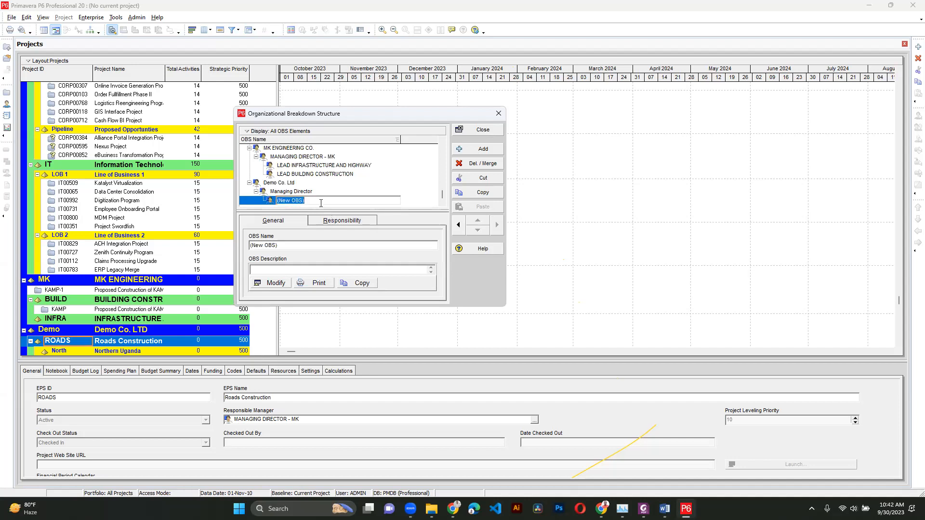
text(Lead)
text(Roads Construction)
click(321, 205)
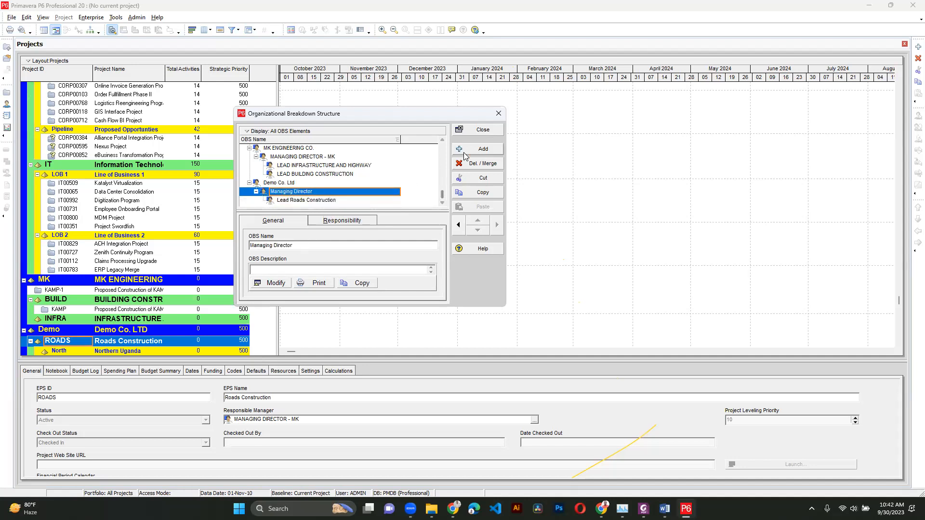
- Add a second element beneath Managing Director named Lead Building Construction- Demo
click(482, 151)
click(497, 224)
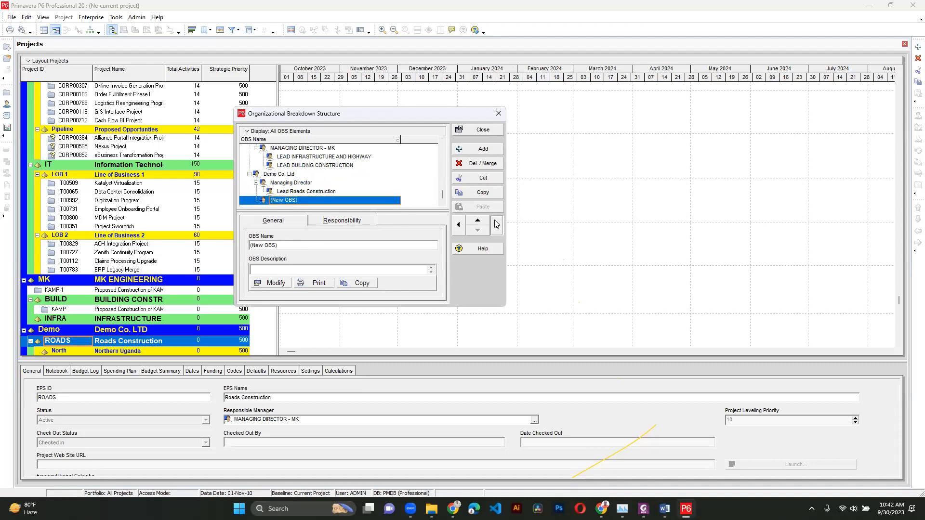
click(336, 193)
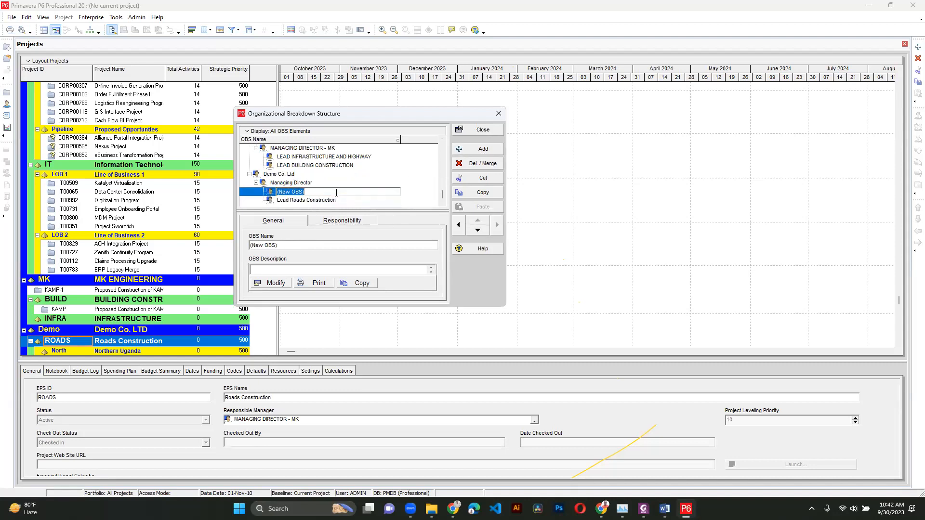
text(Lead )
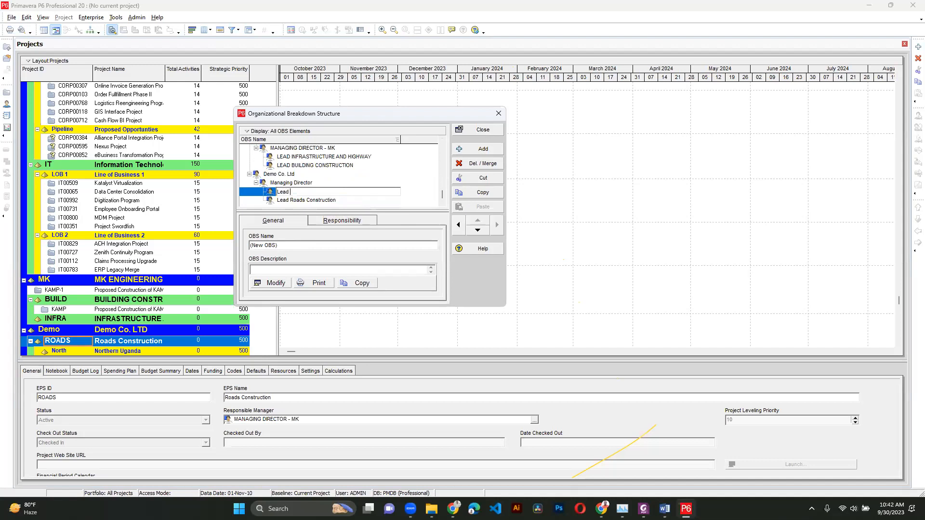
text(Building Construction)
key(Return)
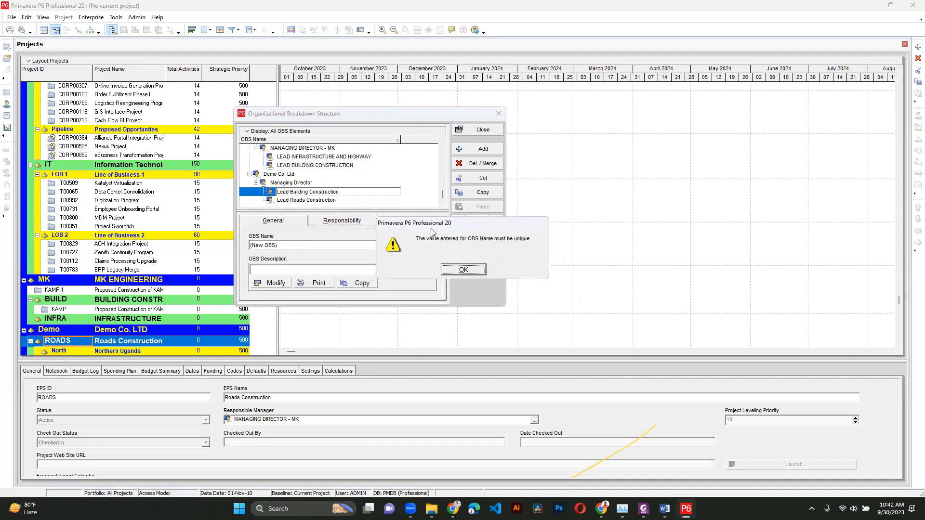
click(450, 273)
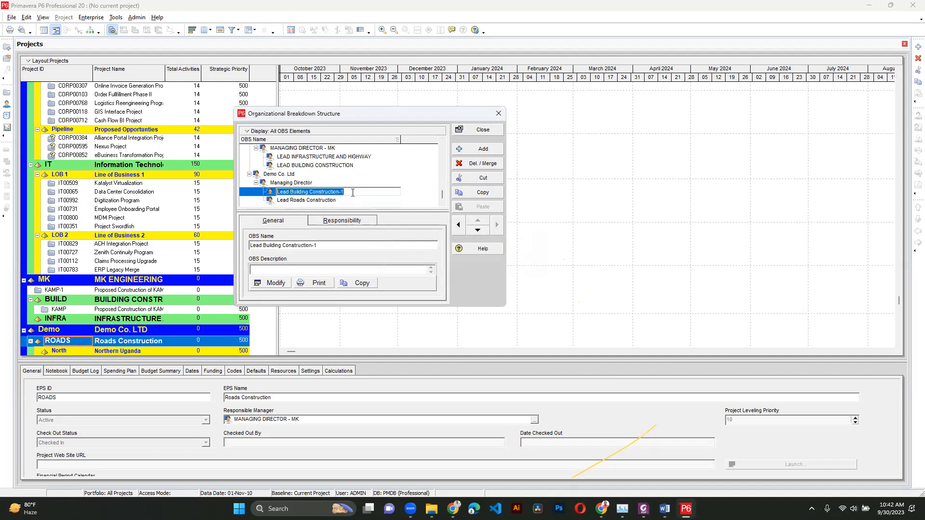
key(Return)
key(BackSpace)
text(m)
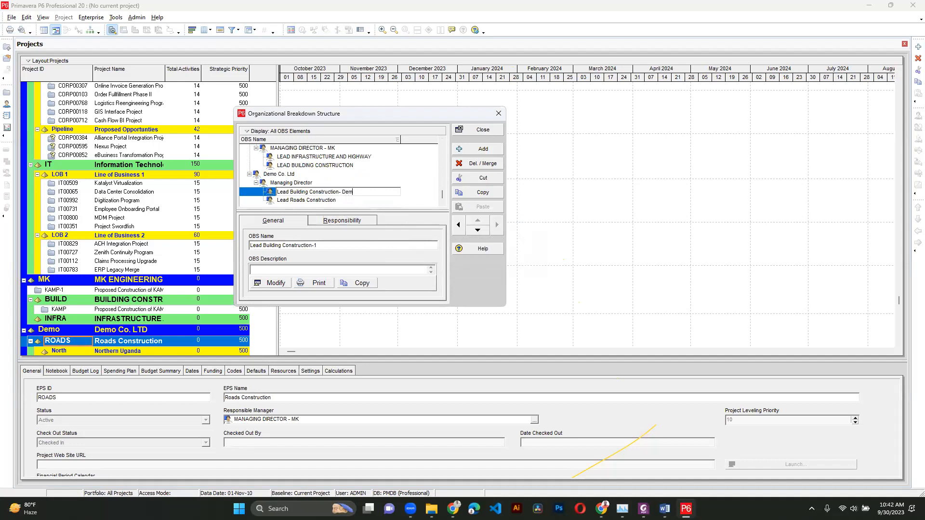
text(o)
key(Return)
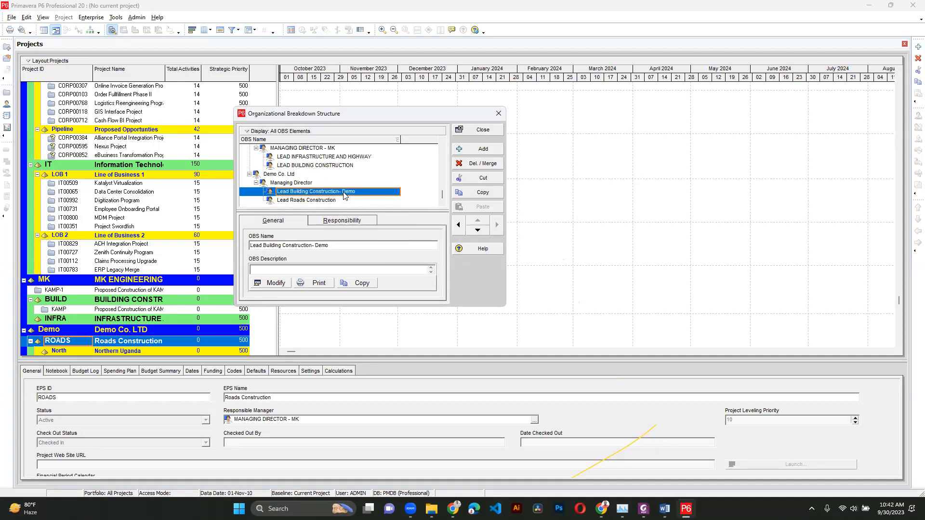
- Add two new OBS elements indented beneath Lead Roads Construction
click(329, 200)
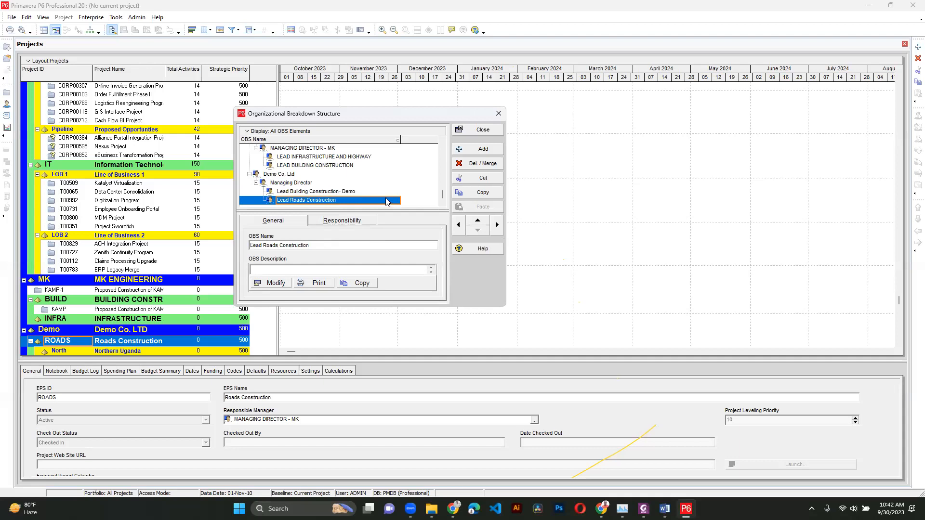
click(479, 149)
click(497, 225)
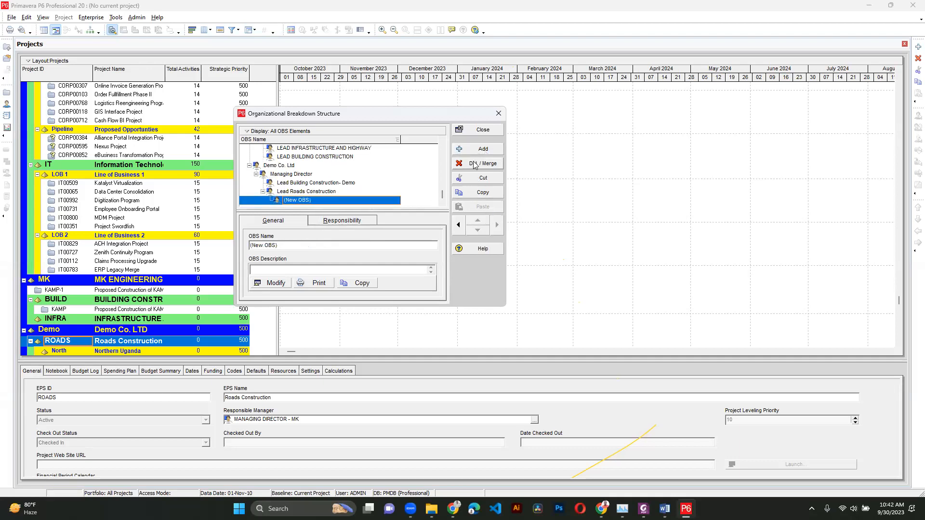
click(338, 192)
click(480, 149)
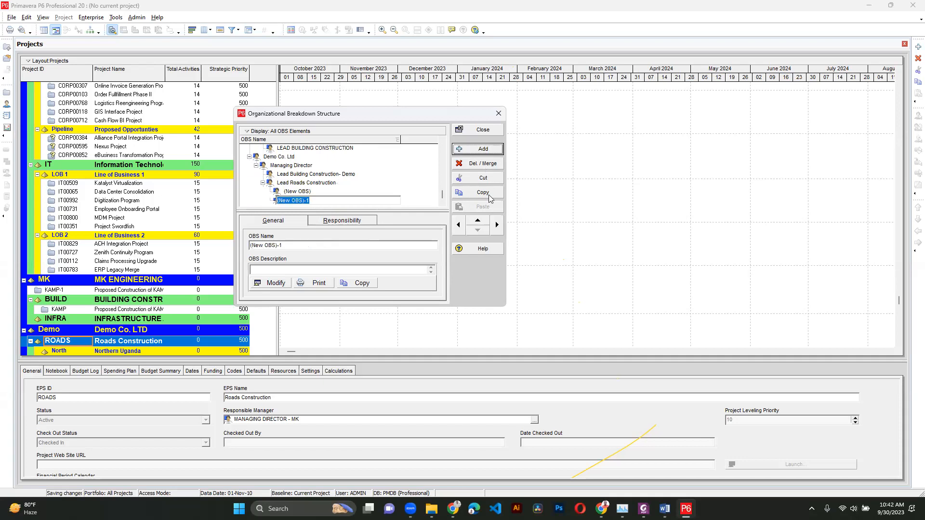
click(496, 226)
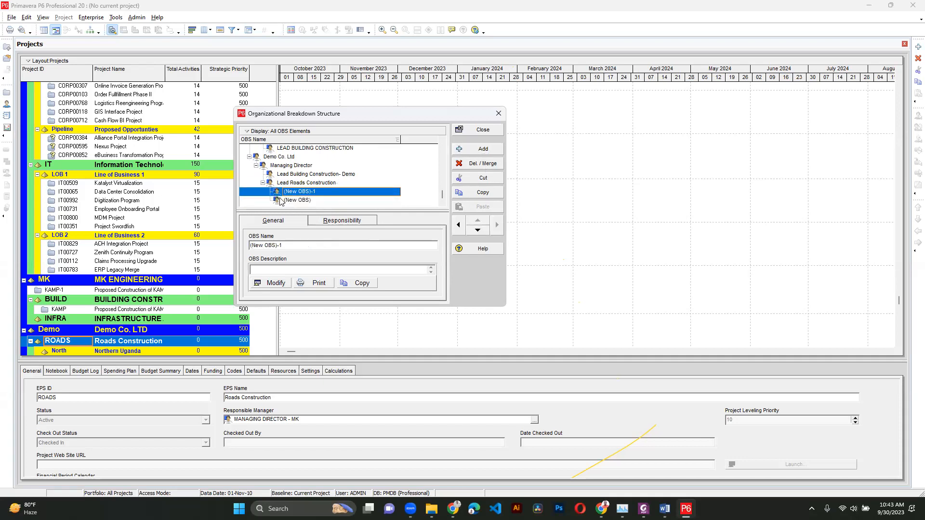
click(317, 192)
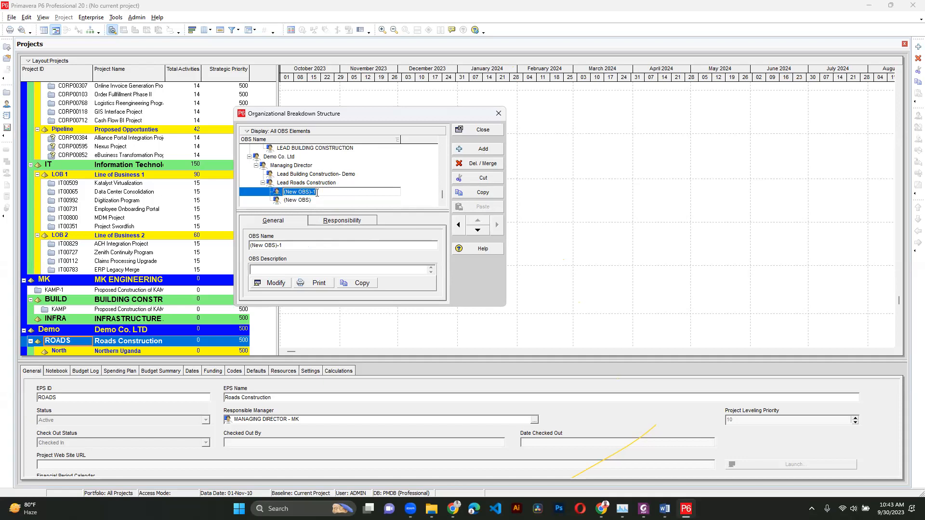
- Name the first new OBS element Lead - North Uganda
text(Lead - North Uganda)
key(Return)
- Name the second new OBS element Lead - Eastern Uganda and close the OBS dialog
click(317, 200)
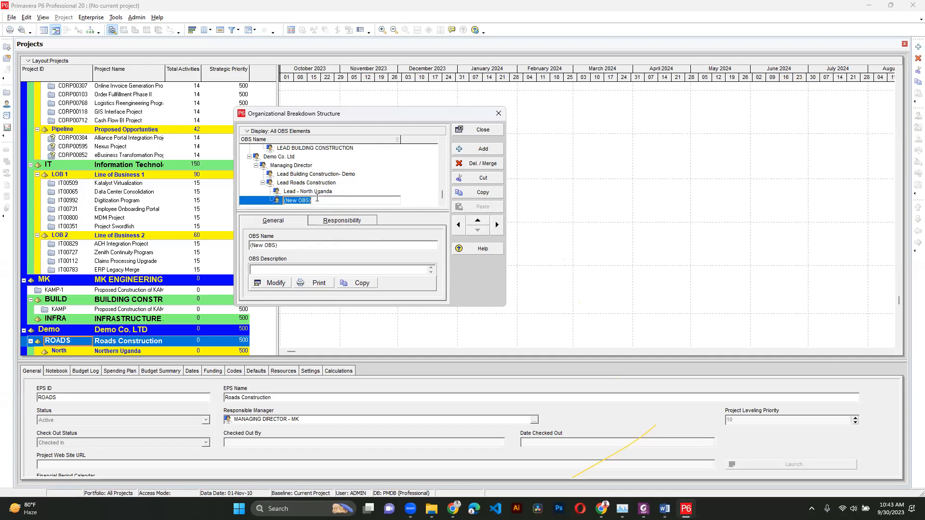
text(Lead - Eastern Uganda)
click(353, 195)
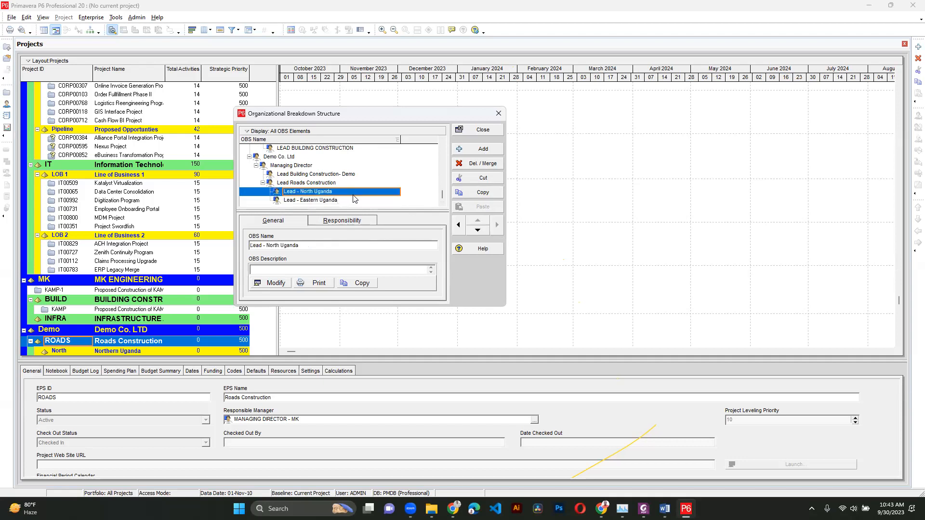
click(480, 130)
- Open the enterprise project structure and assign Managing Director as responsible manager of Demo Co. LTD, including its WBS elements
click(91, 17)
click(99, 41)
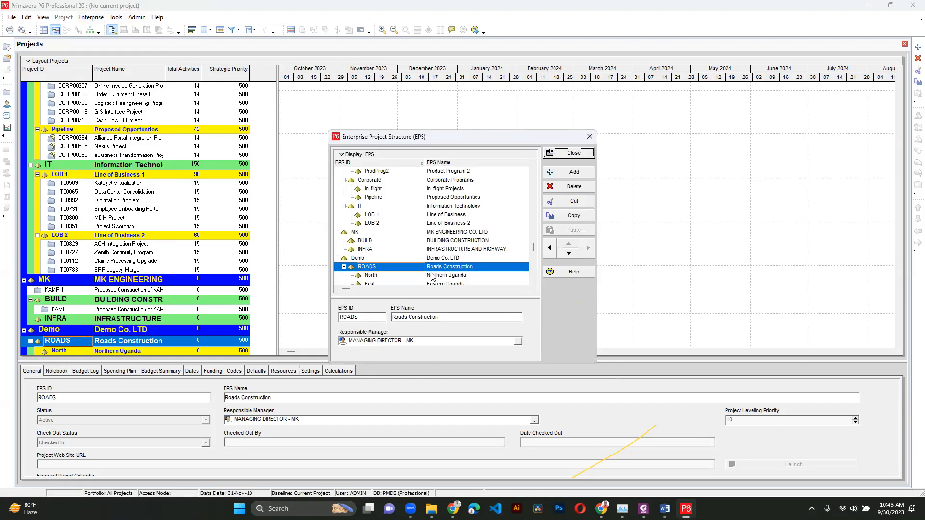
click(386, 259)
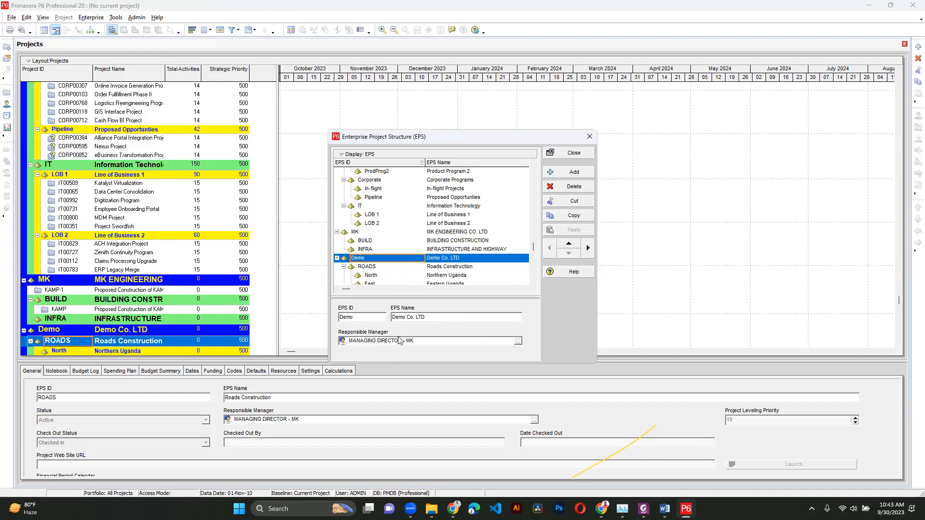
click(518, 341)
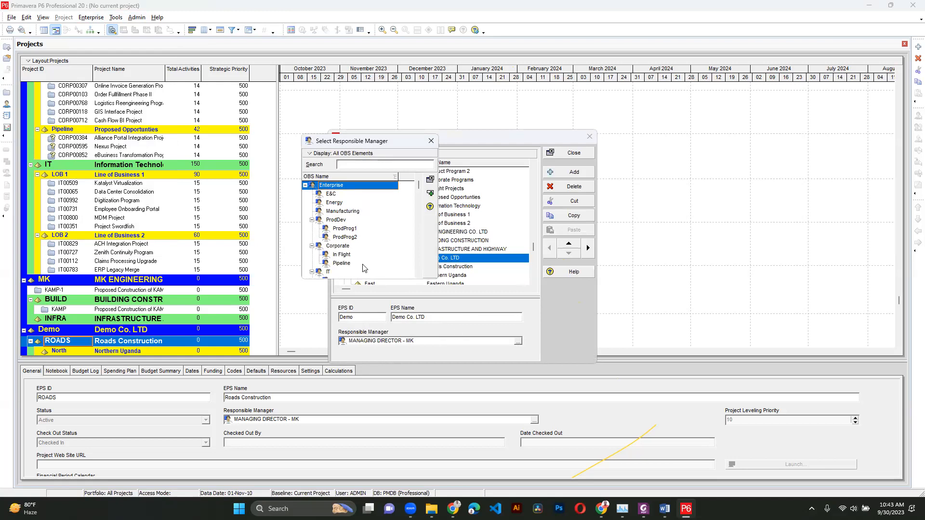
drag(417, 196, 420, 271)
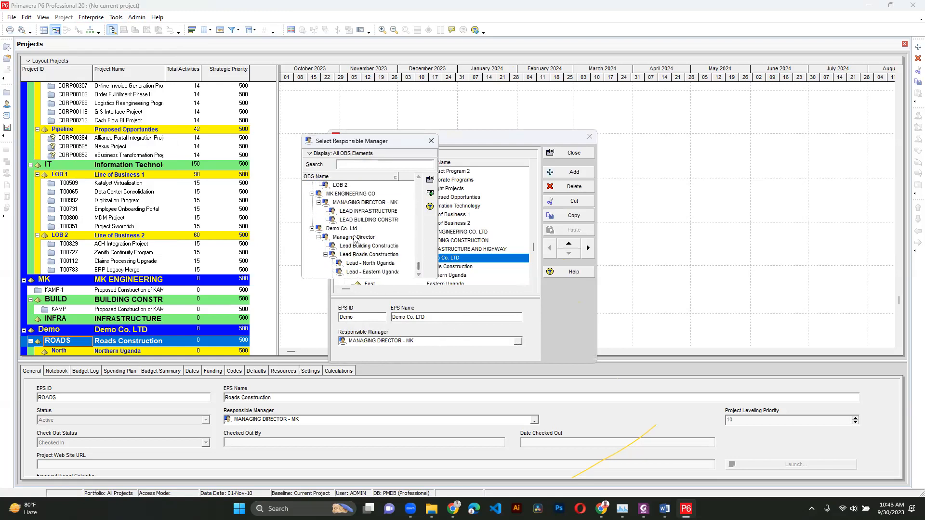
double_click(353, 237)
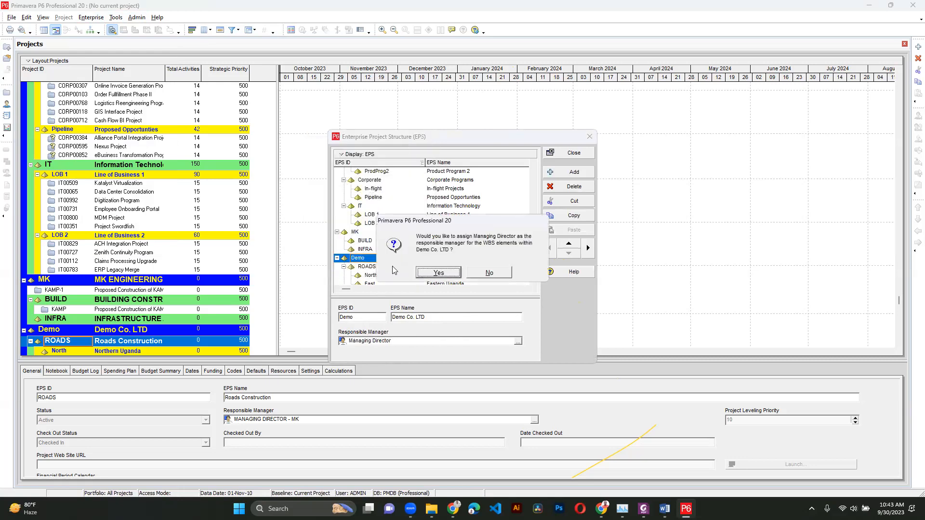
click(431, 271)
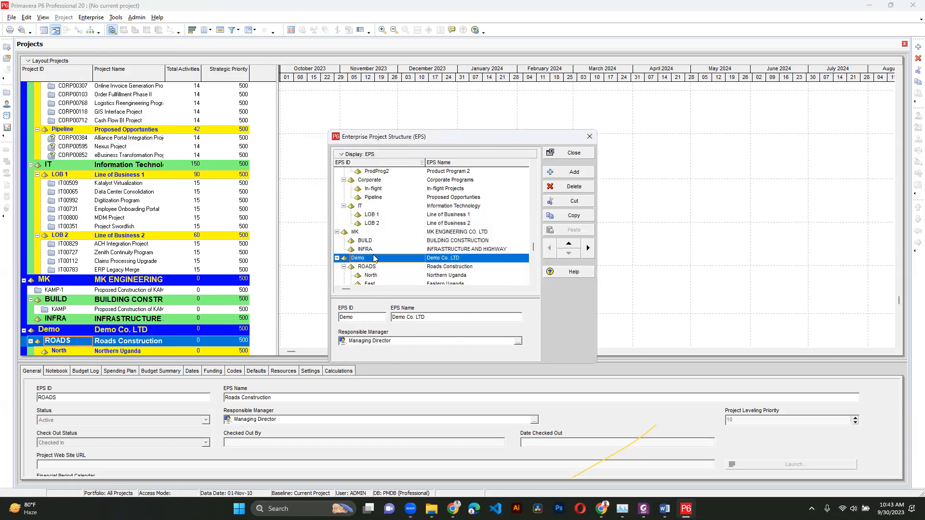
- Assign Lead Roads Construction as responsible manager of the Roads Construction EPS node
click(424, 267)
click(518, 341)
drag(418, 188, 419, 262)
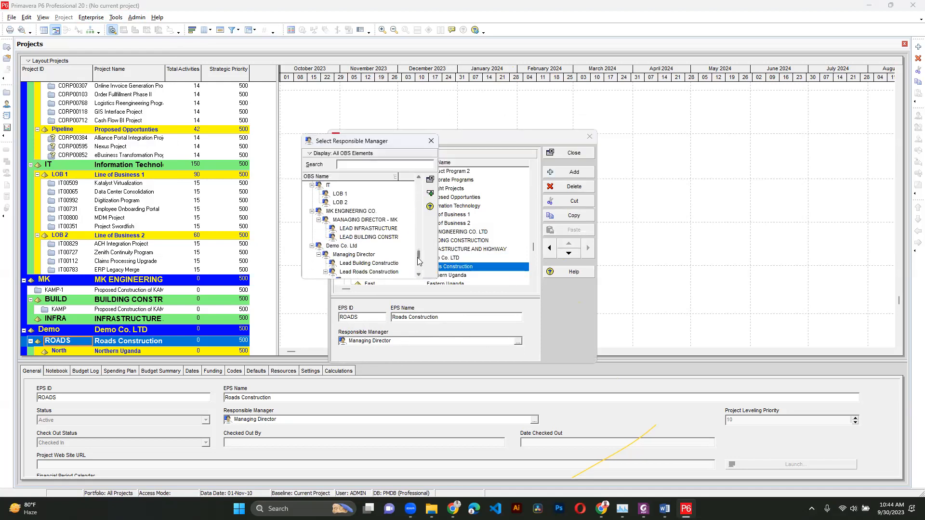
double_click(371, 273)
click(453, 278)
- Assign Lead - North Uganda as responsible manager of the Northern Uganda EPS node
click(407, 276)
click(518, 341)
click(418, 209)
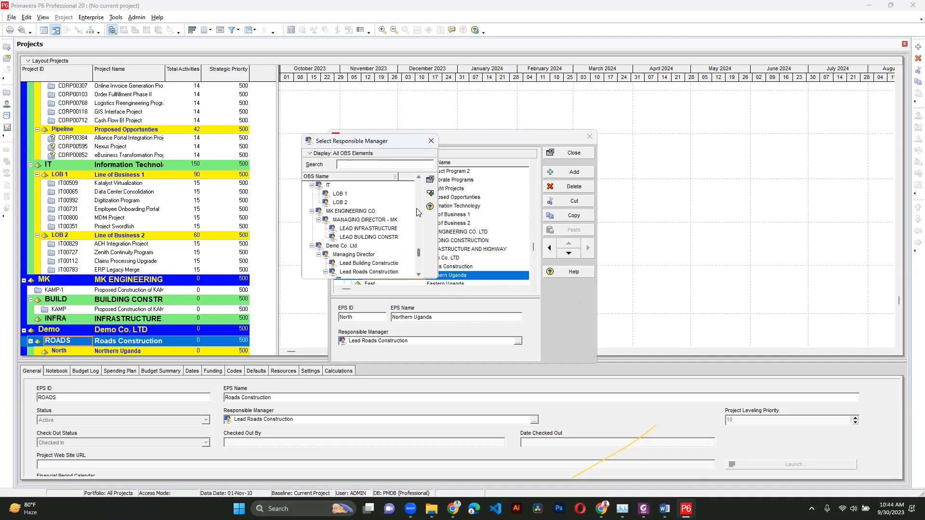
click(420, 275)
click(420, 275)
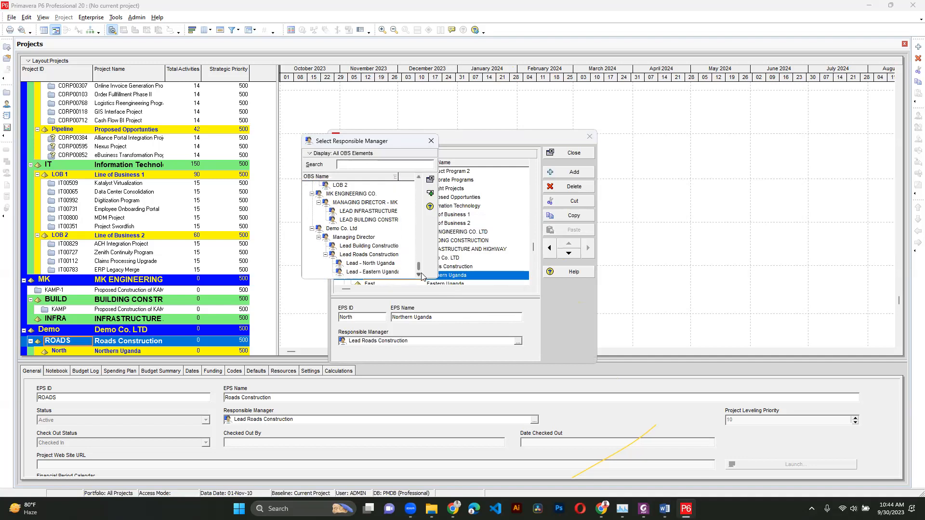
double_click(381, 264)
- Assign Lead - Eastern Uganda as responsible manager of the Eastern Uganda EPS node
click(455, 284)
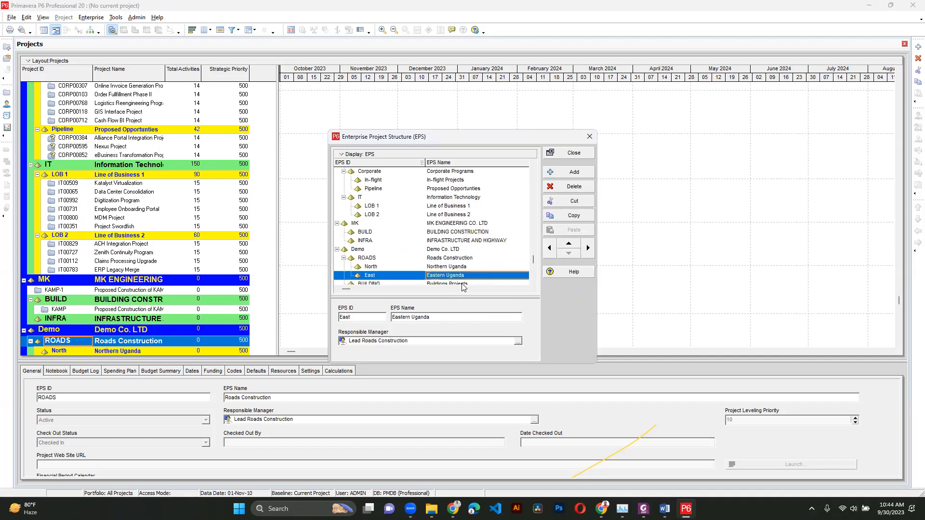
click(518, 341)
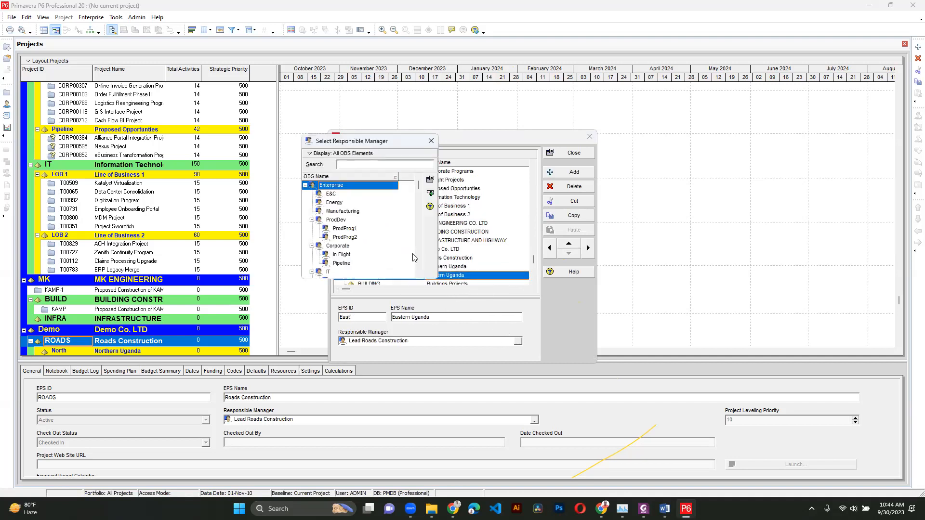
click(417, 258)
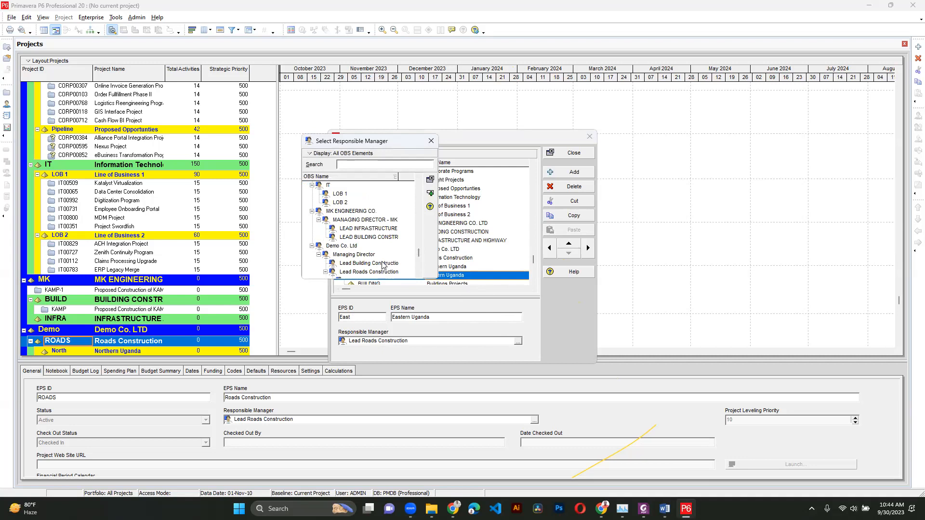
click(419, 274)
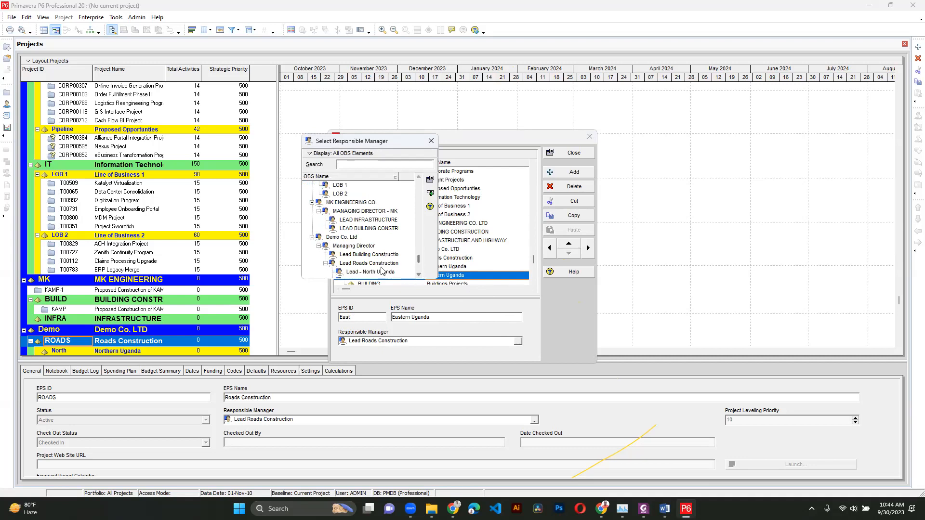
click(419, 275)
click(394, 272)
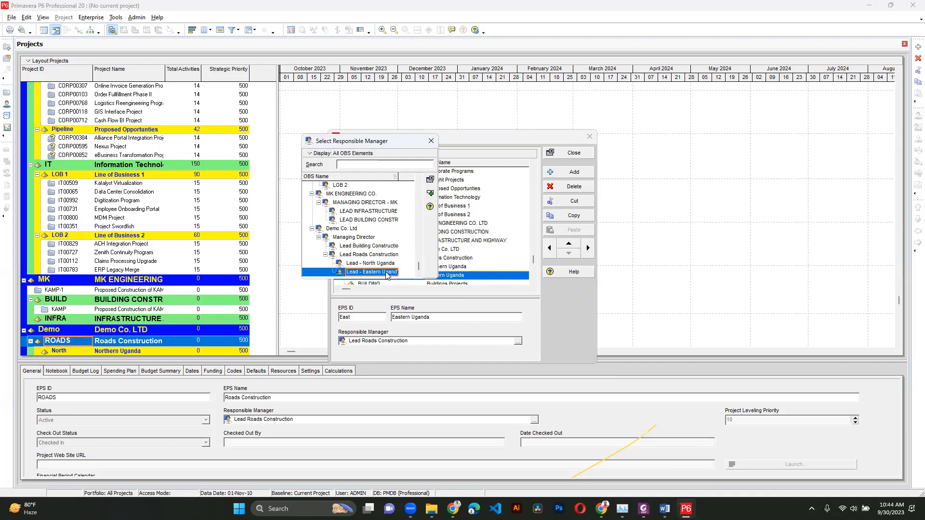
double_click(393, 274)
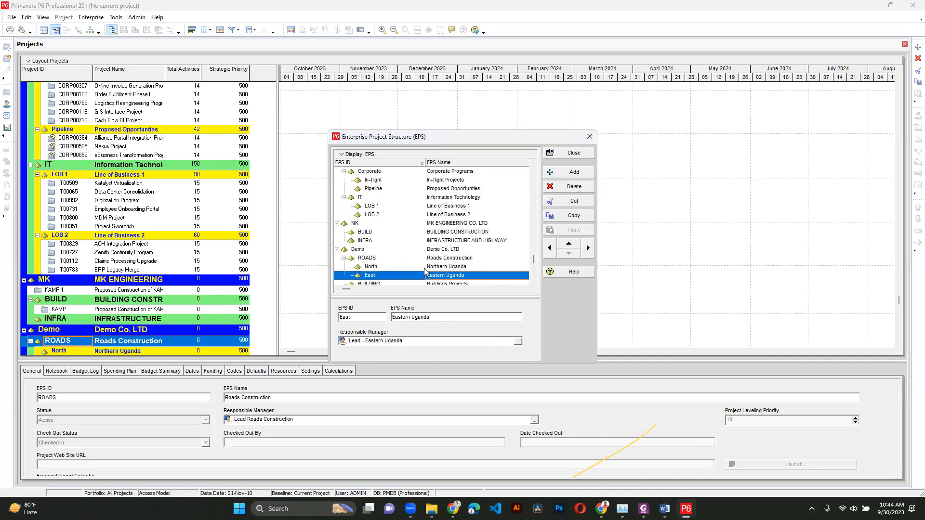
- Assign Lead Building Construction- Demo as responsible manager of the Buildings Projects EPS node and close the EPS dialog
click(406, 289)
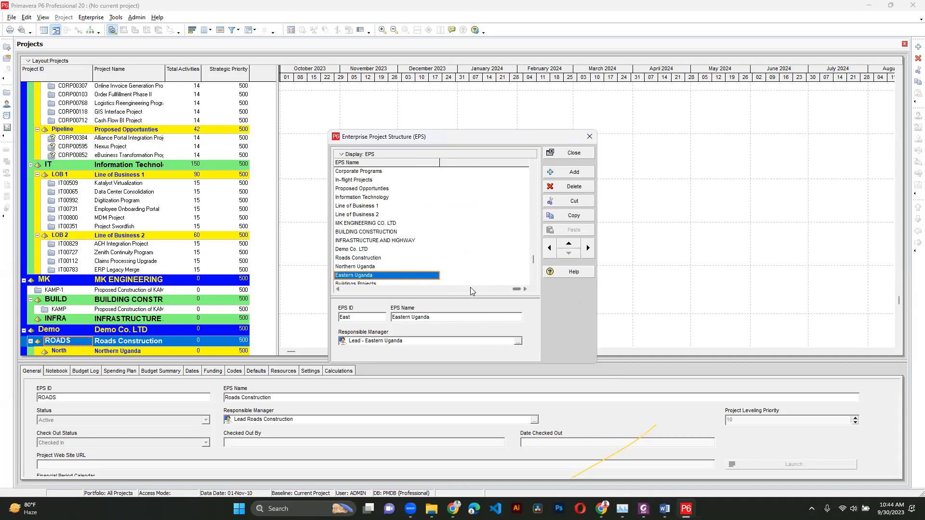
click(471, 288)
scroll(412, 271, down, 1)
click(389, 277)
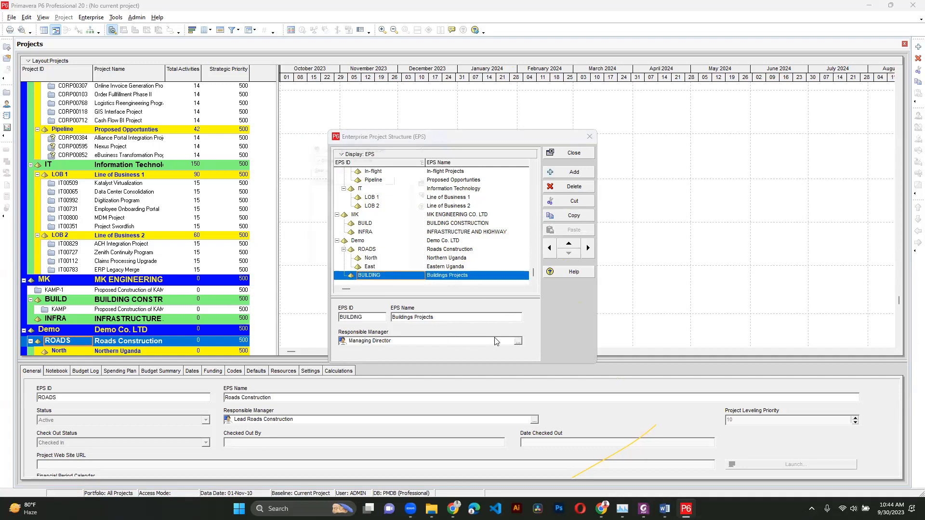
click(418, 193)
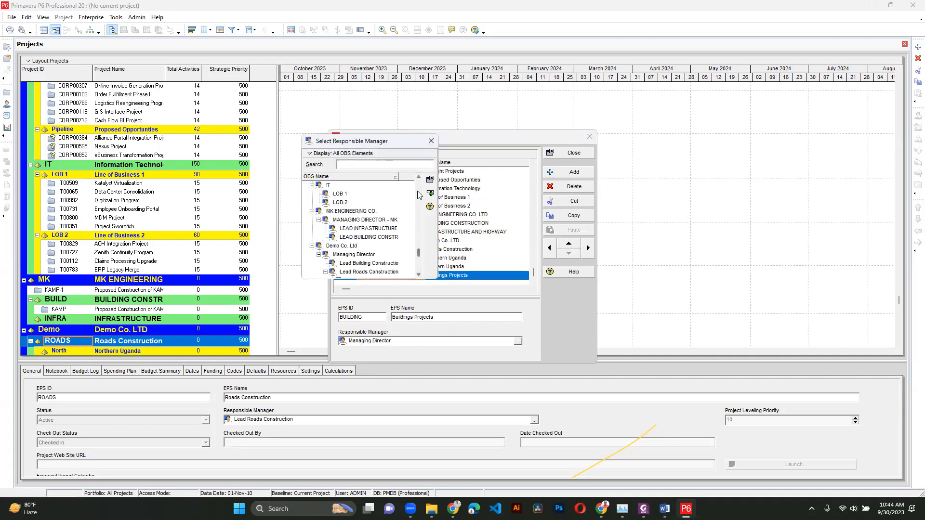
click(419, 273)
double_click(385, 246)
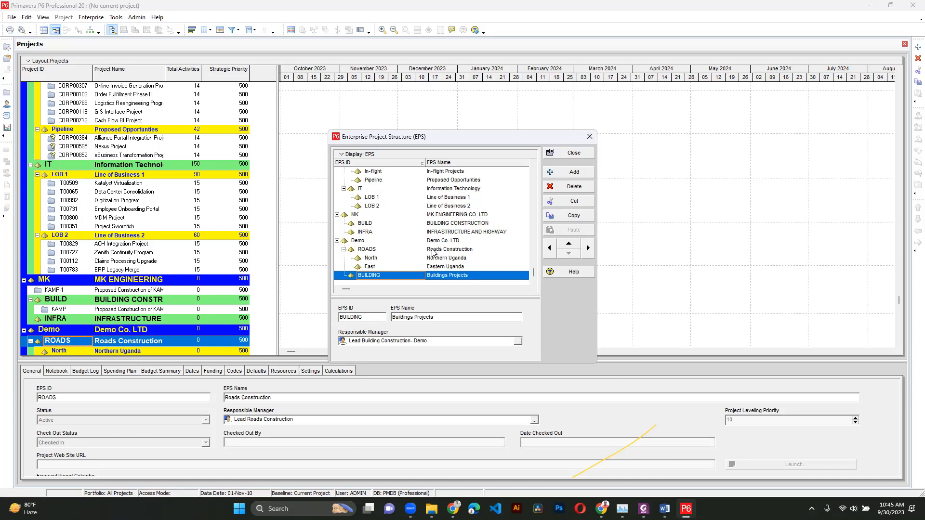
click(565, 157)
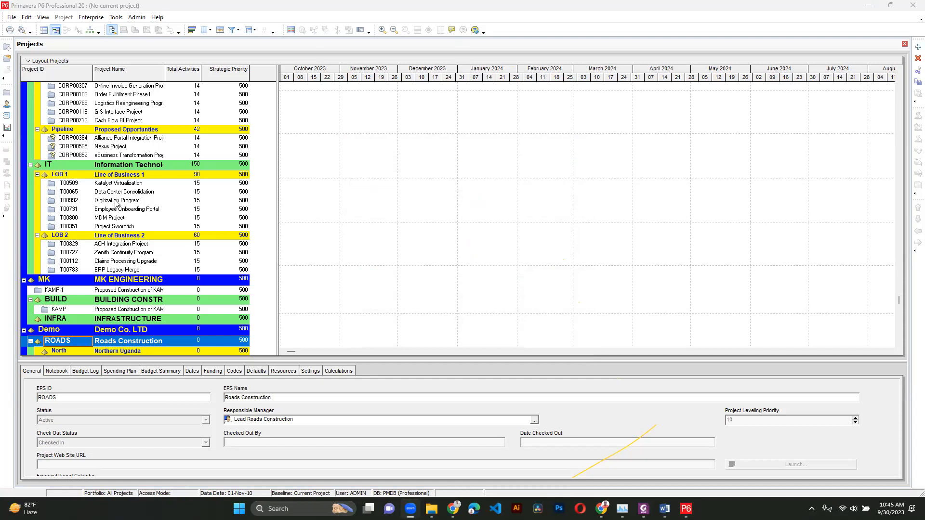
- Collapse the Enterprise and MK branches in the project list
scroll(143, 204, down, 1)
scroll(155, 215, up, 8)
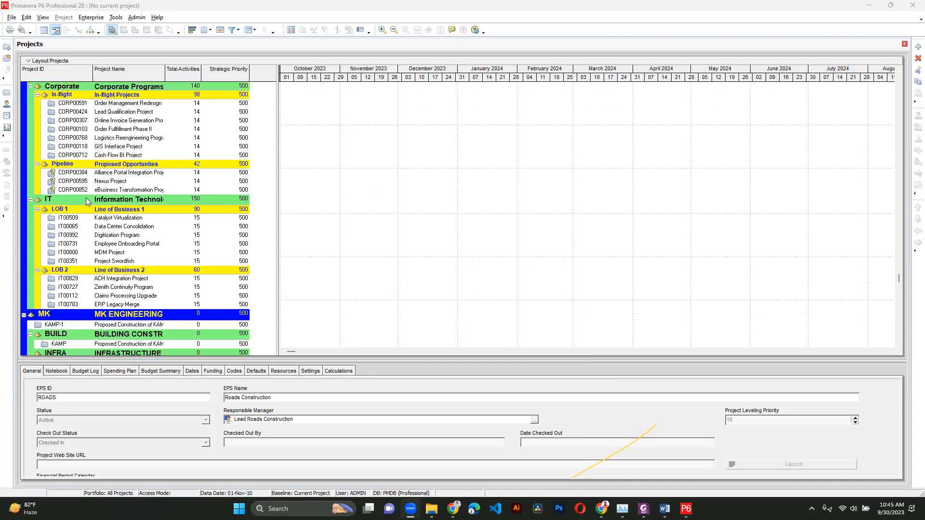
scroll(117, 145, up, 6)
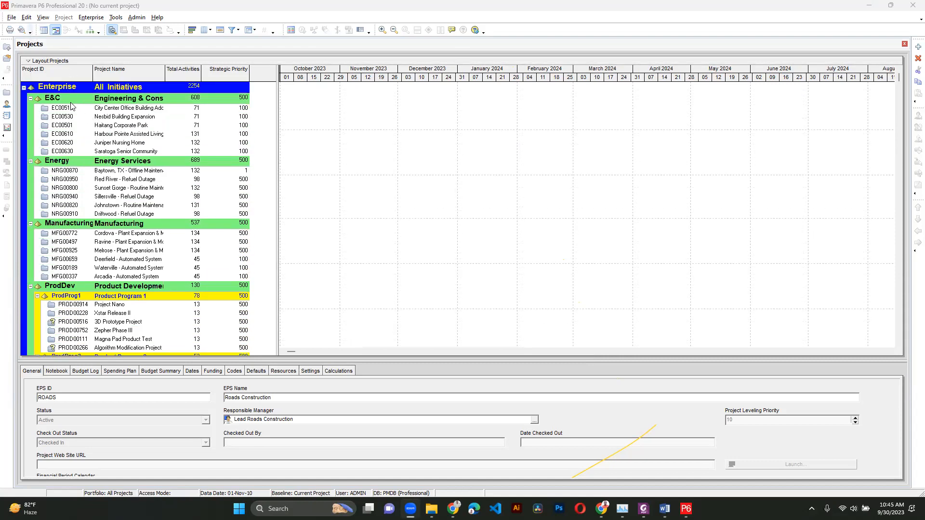
click(23, 88)
click(23, 98)
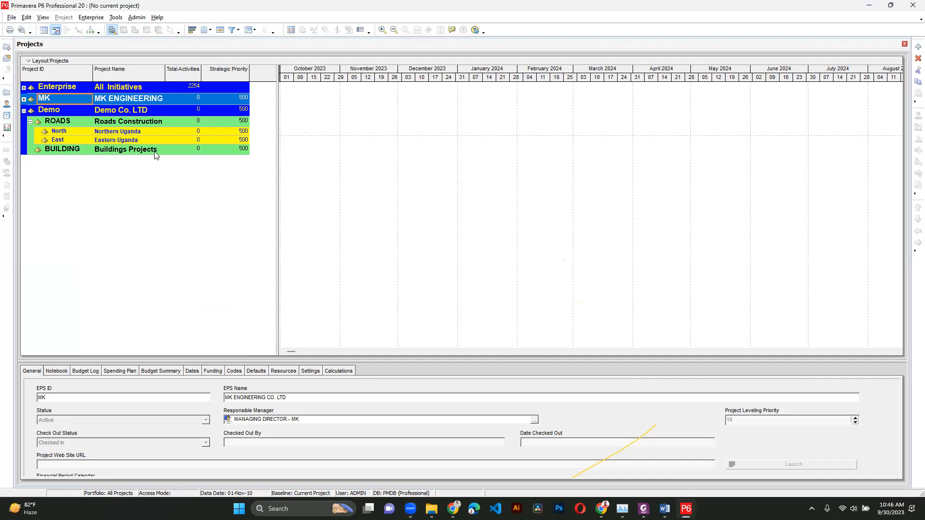
- Start a new project and place it under the Buildings Projects EPS node
click(14, 20)
click(22, 28)
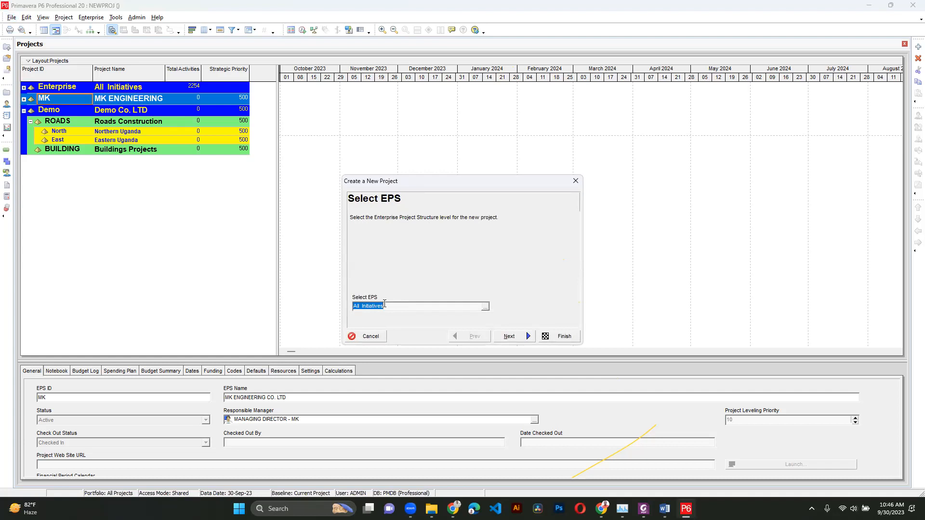
click(486, 307)
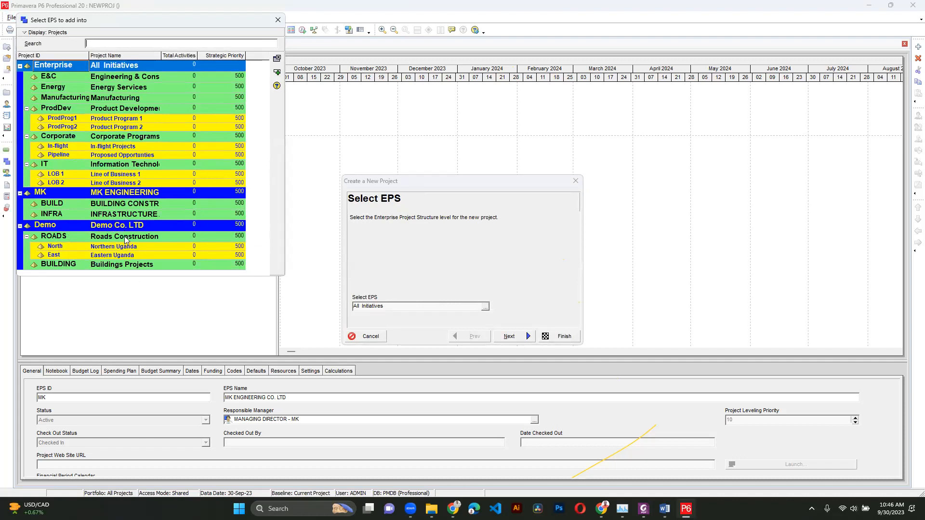
click(66, 264)
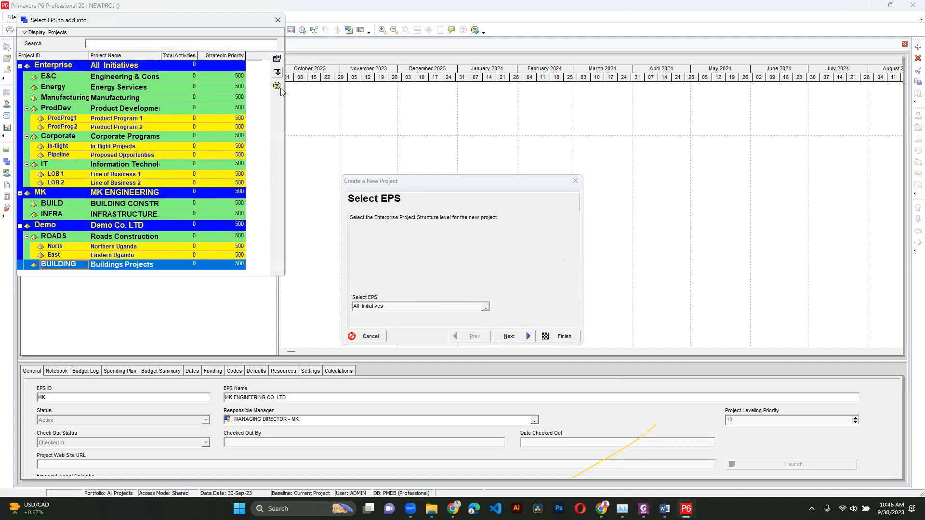
click(277, 73)
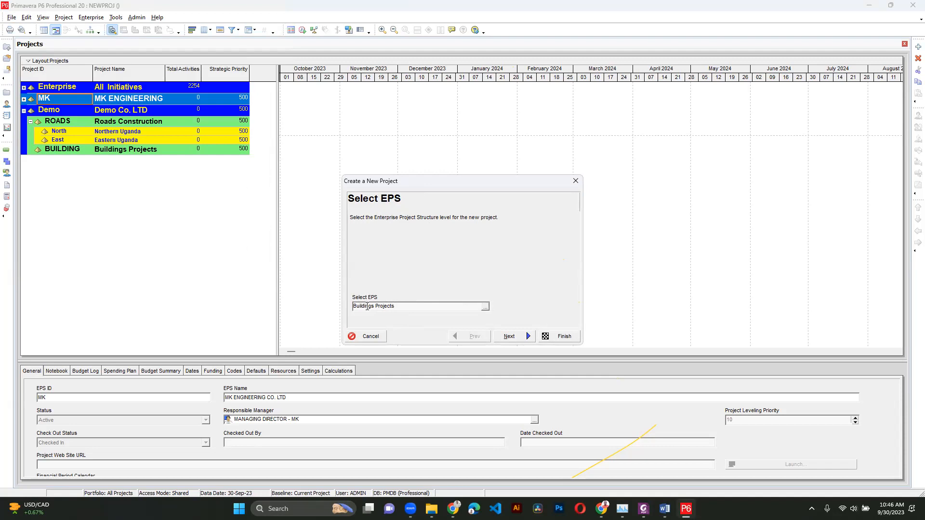
click(501, 335)
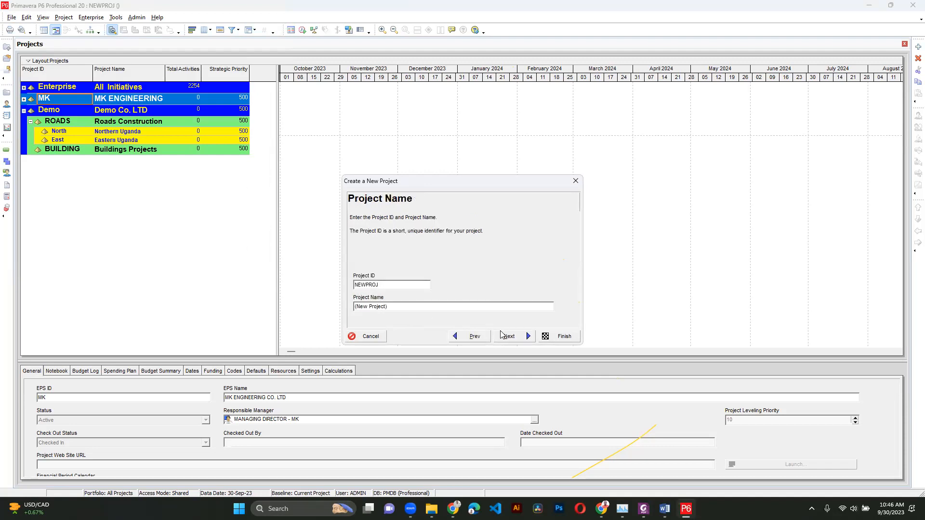
- Set the new project's ID to PLAZA KAMP
drag(391, 286, 318, 285)
text(PLAZA)
click(395, 305)
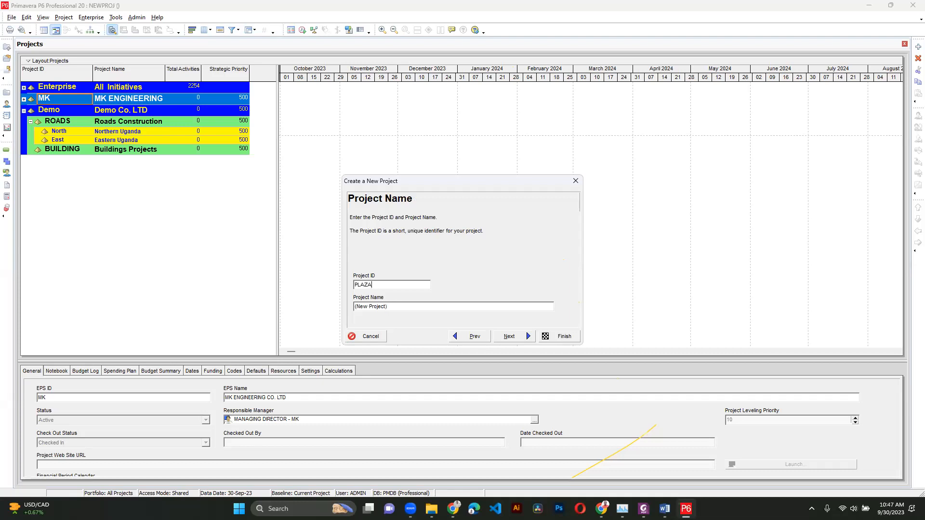
text(KA)
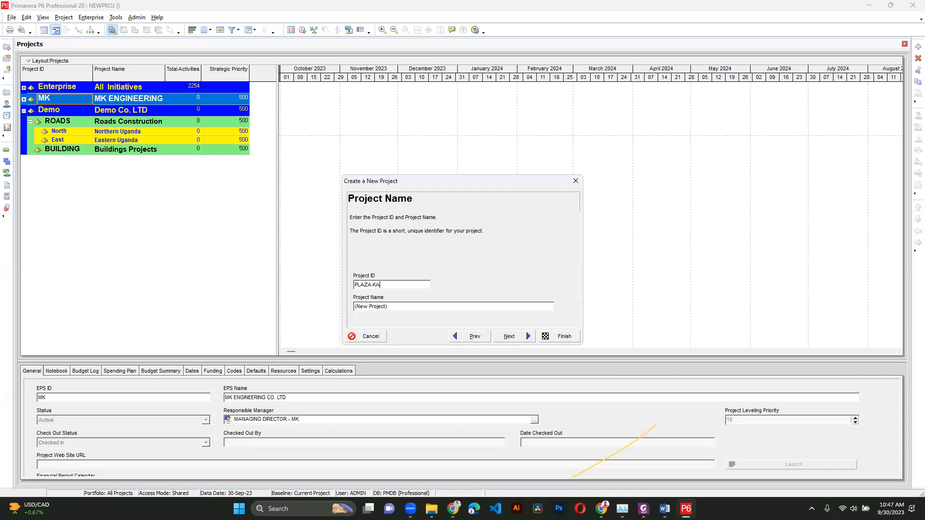
text(MP)
- Name the project Proposed Construction of a Commercial Building in Kampala and advance to the start and end dates
drag(349, 310, 323, 308)
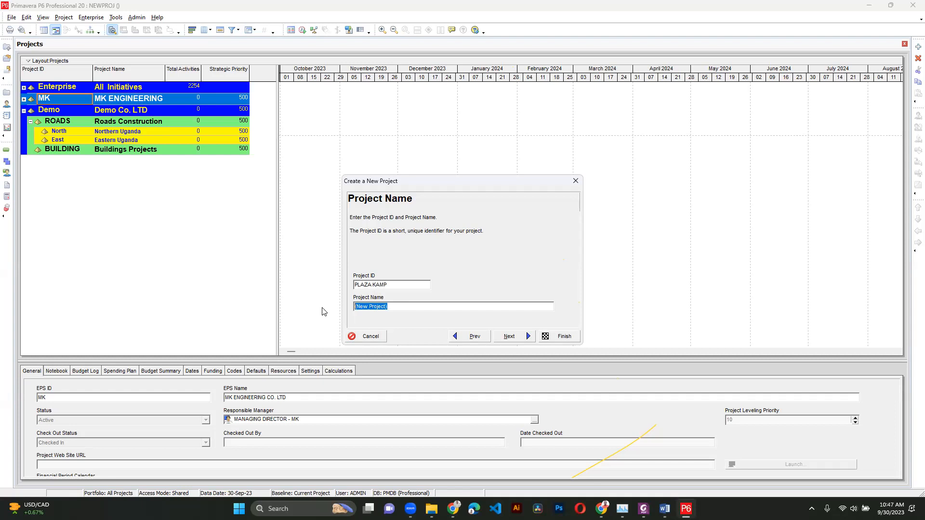
text(Proposed Construction of a Commercial Building )
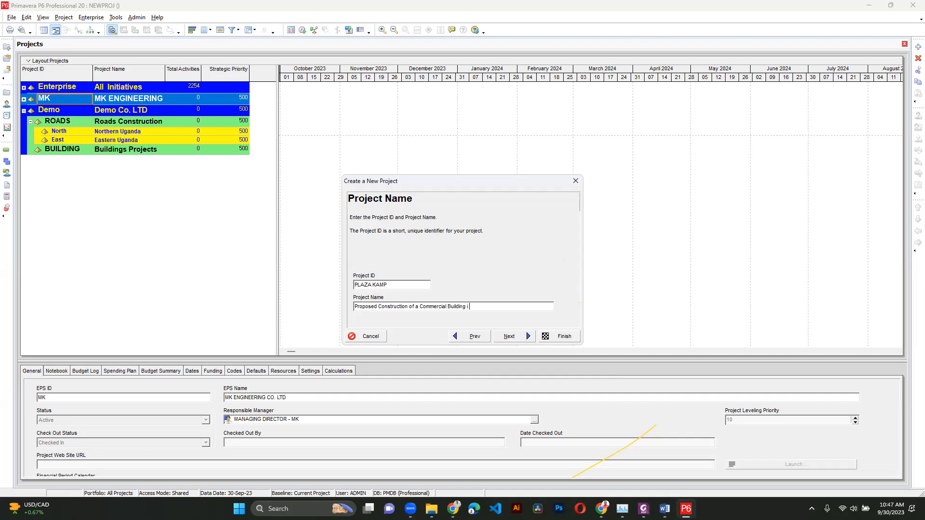
text(in Kampala)
click(526, 336)
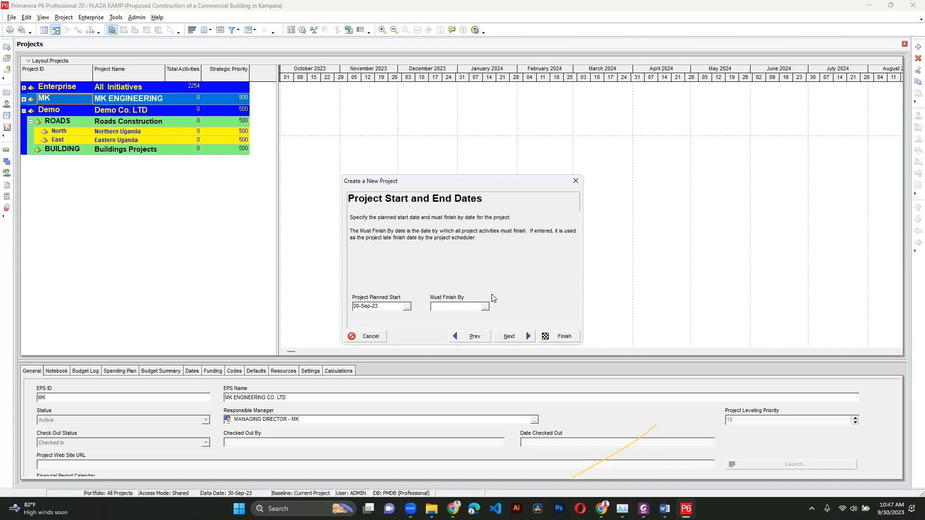
- Set the project's planned start date to 01-Nov-23 using the date picker
click(408, 307)
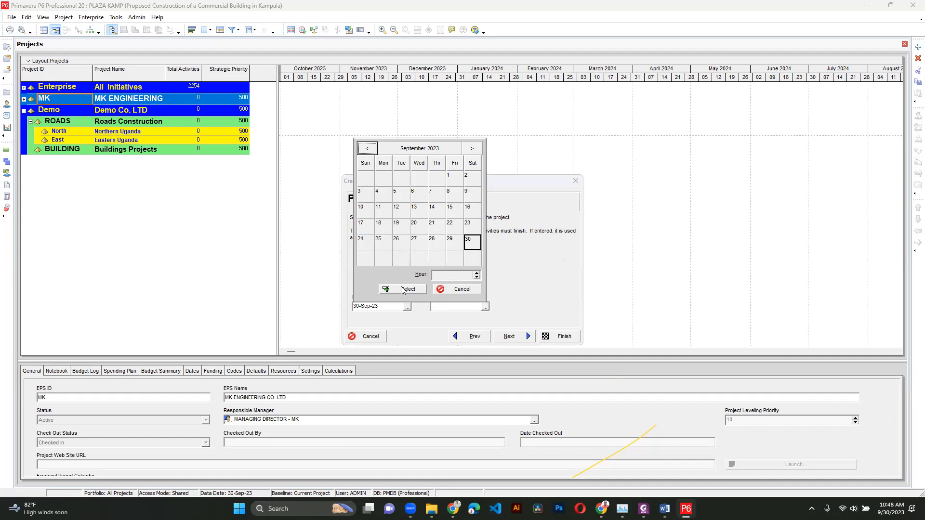
click(470, 150)
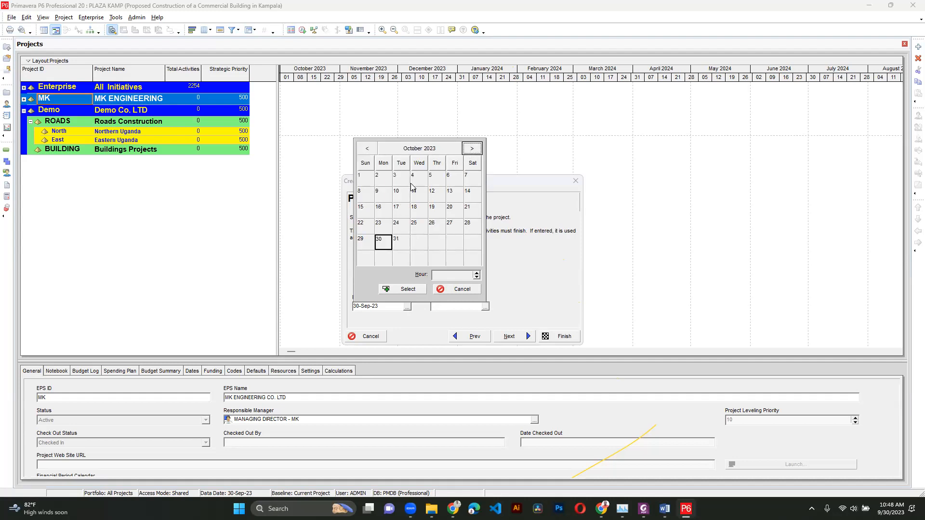
click(471, 153)
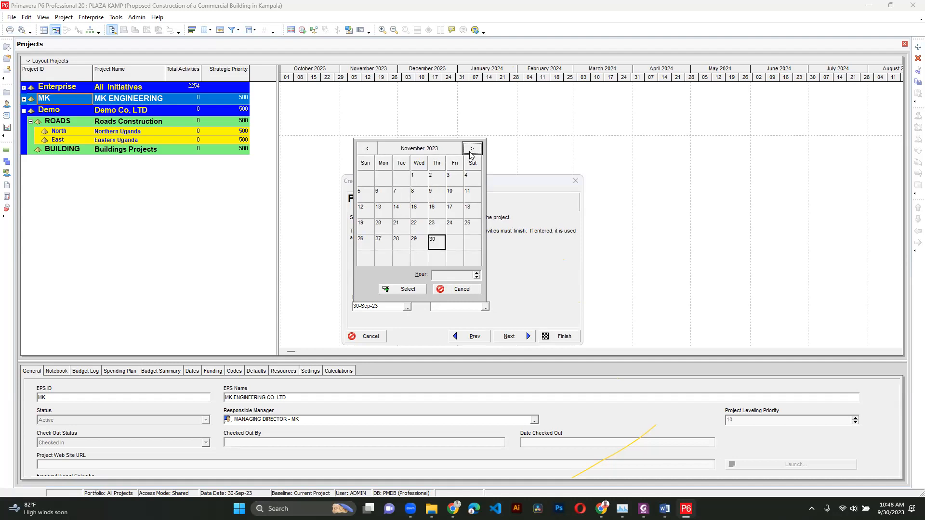
click(419, 180)
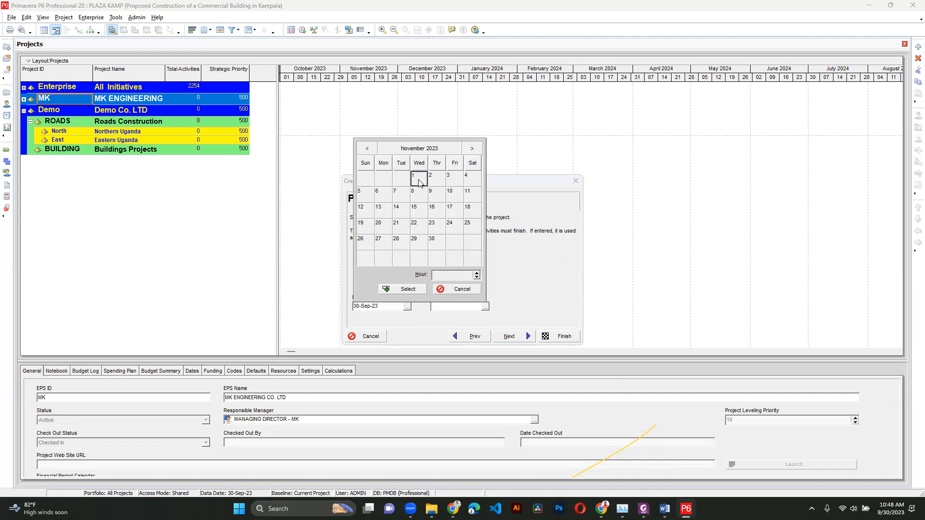
click(367, 149)
click(472, 148)
double_click(420, 179)
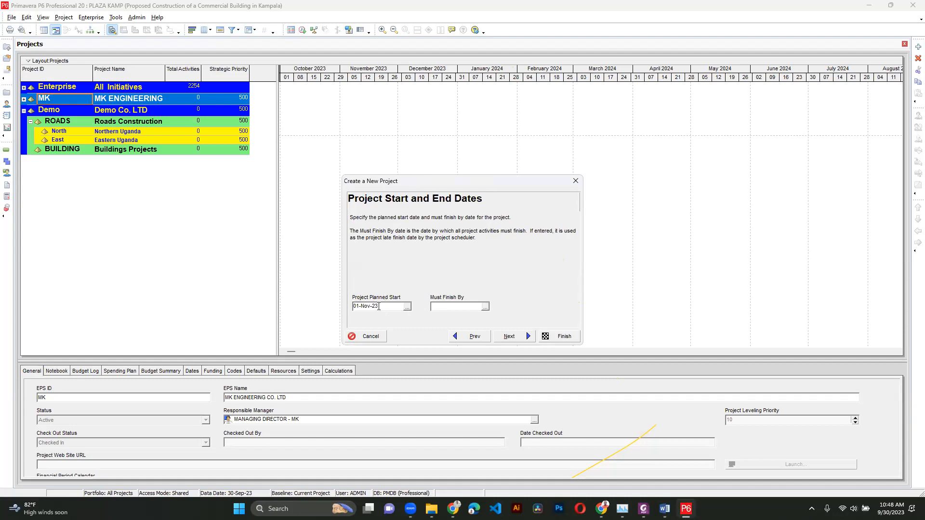
click(436, 307)
- Advance through the responsible manager and assignment rate type pages and finish creating the project
click(507, 336)
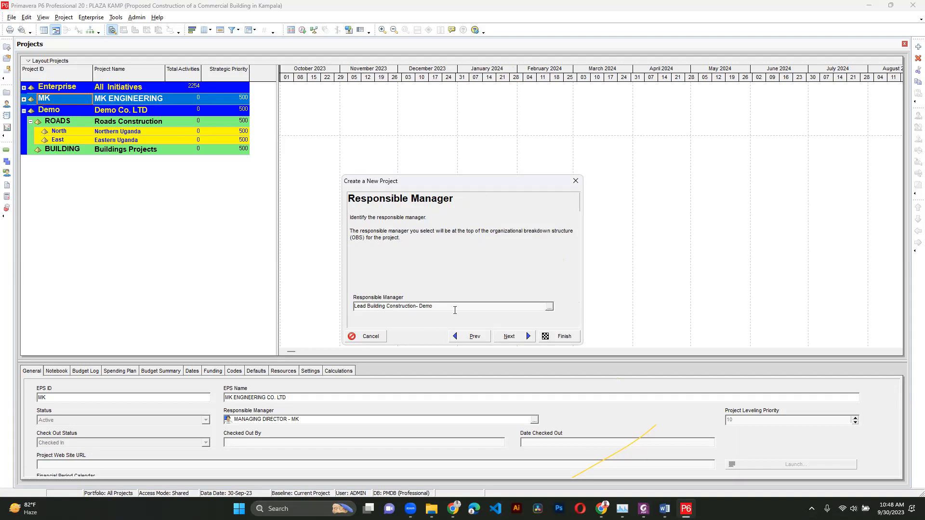
click(502, 336)
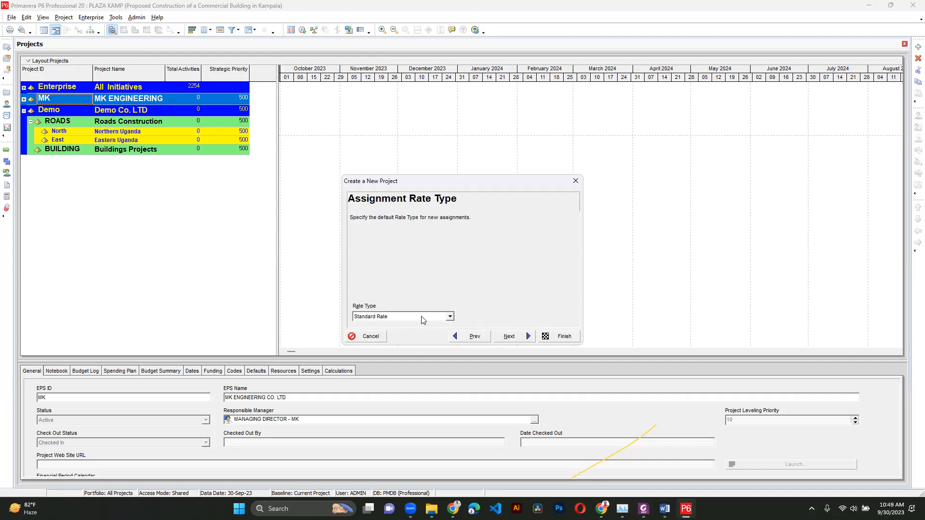
click(512, 336)
click(544, 336)
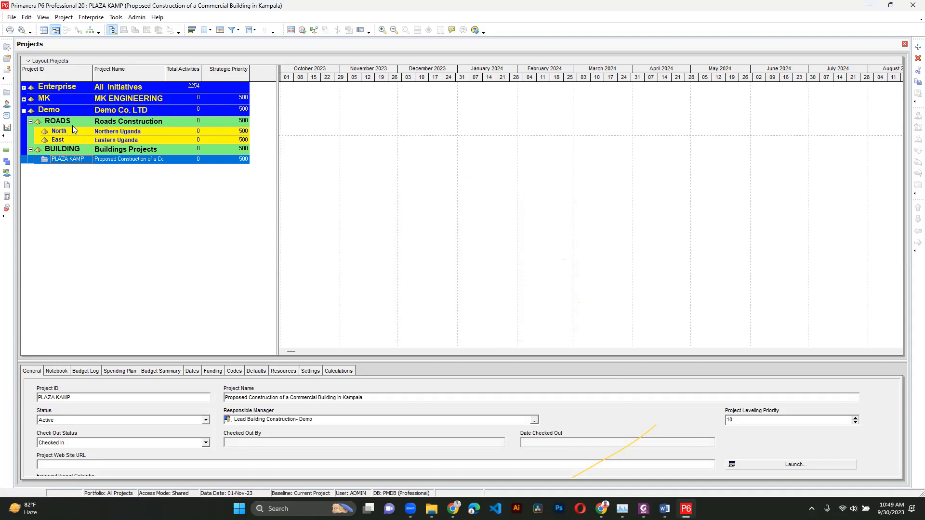
- Open the PLAZA KAMP project from its row in the project list
right_click(76, 161)
click(107, 168)
right_click(148, 162)
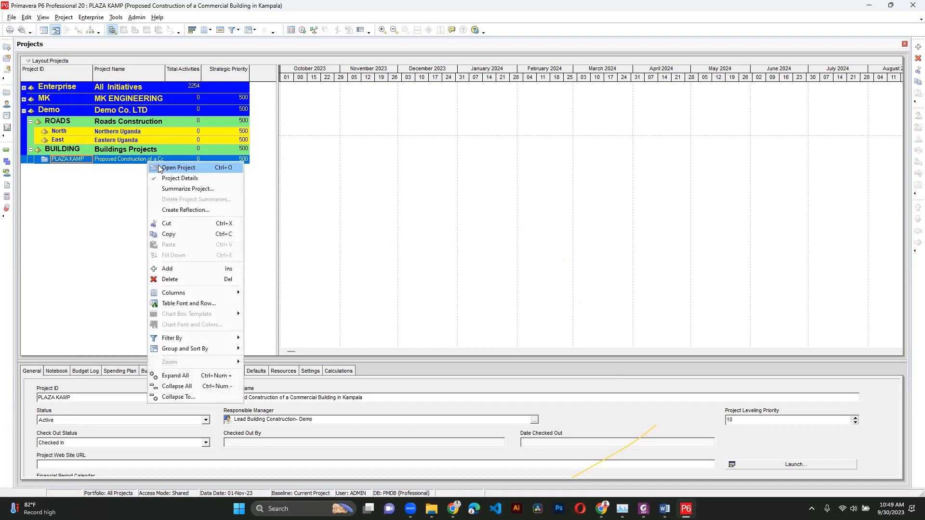
click(159, 168)
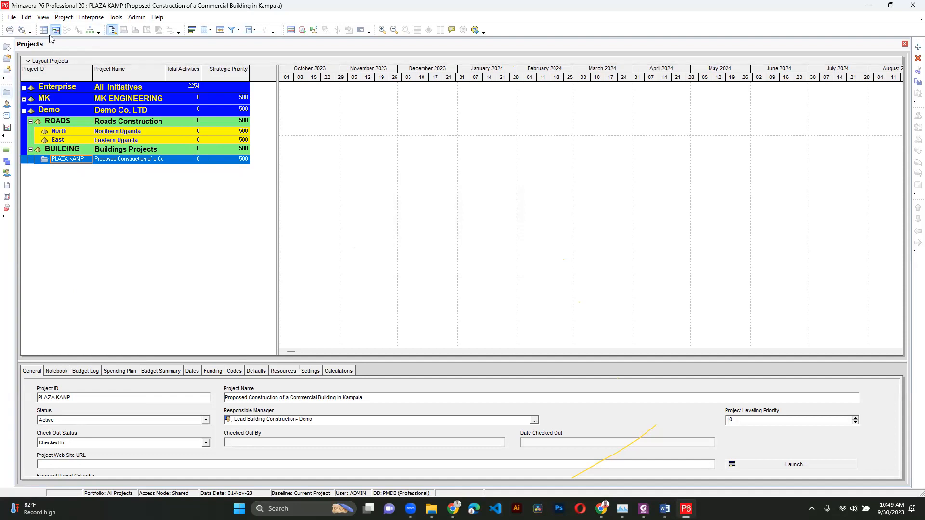
click(63, 19)
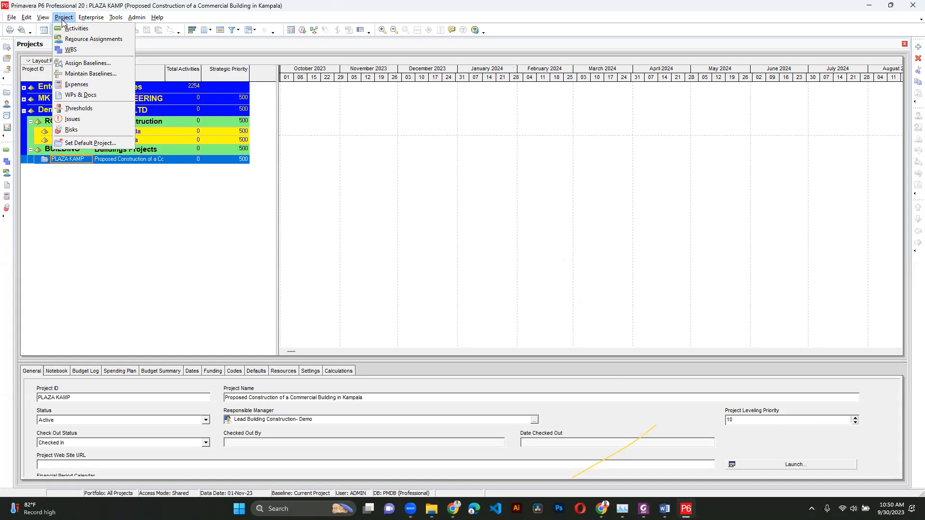
mouse_move(89, 18)
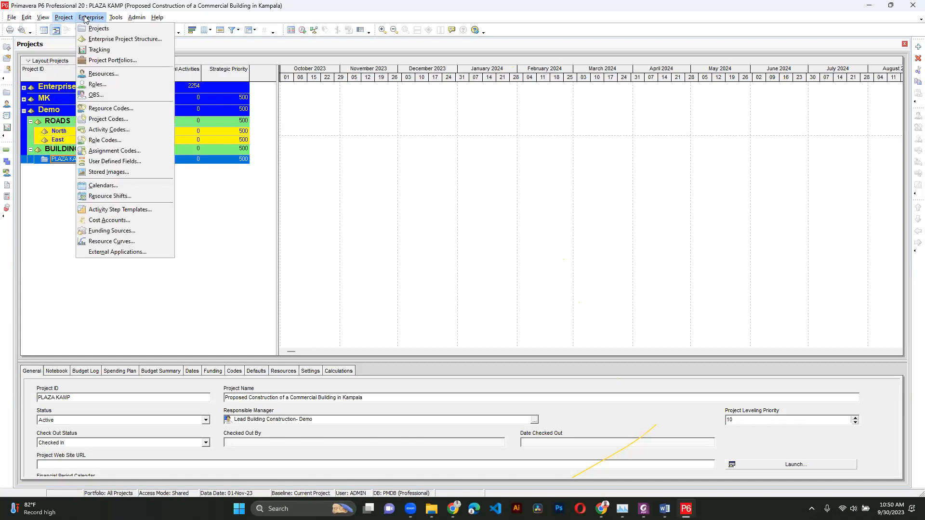
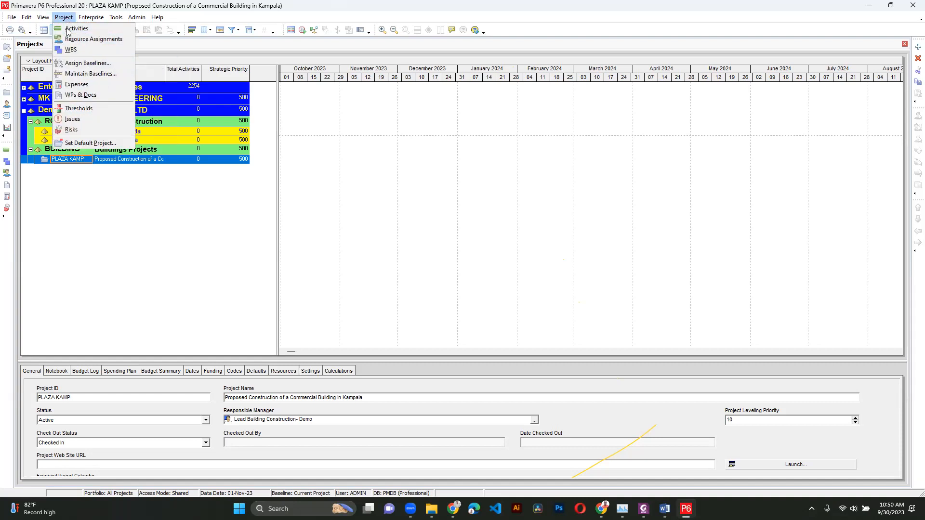
- Open the project's WBS view and add a first WBS element named Preliminaries under PLAZA KAMP
click(68, 49)
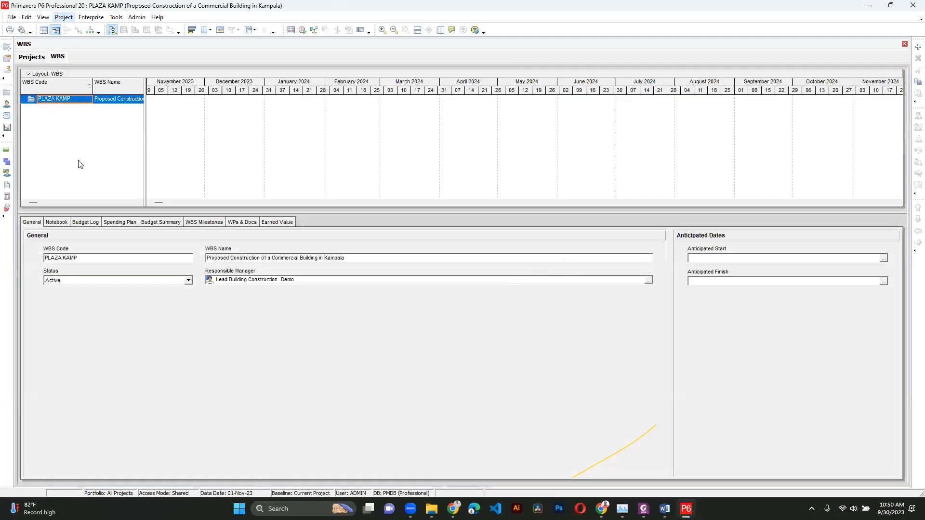
drag(145, 113, 232, 113)
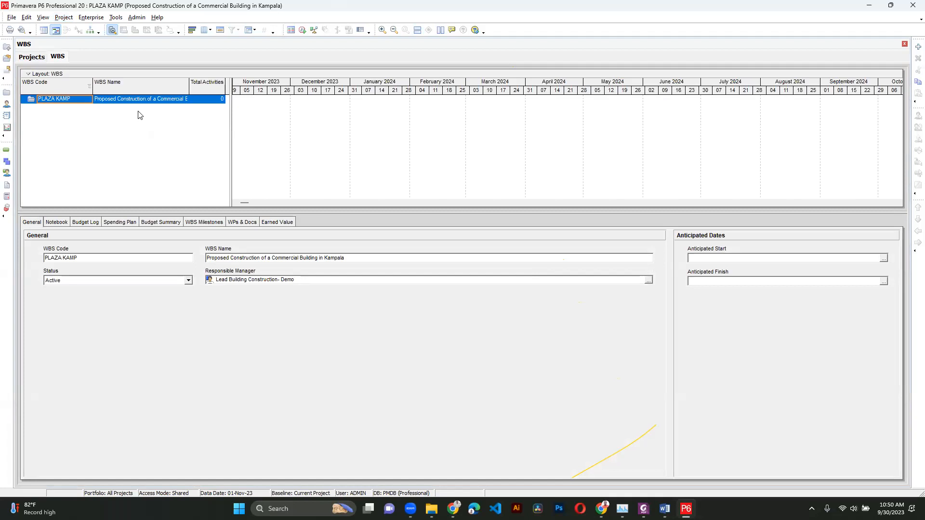
right_click(78, 101)
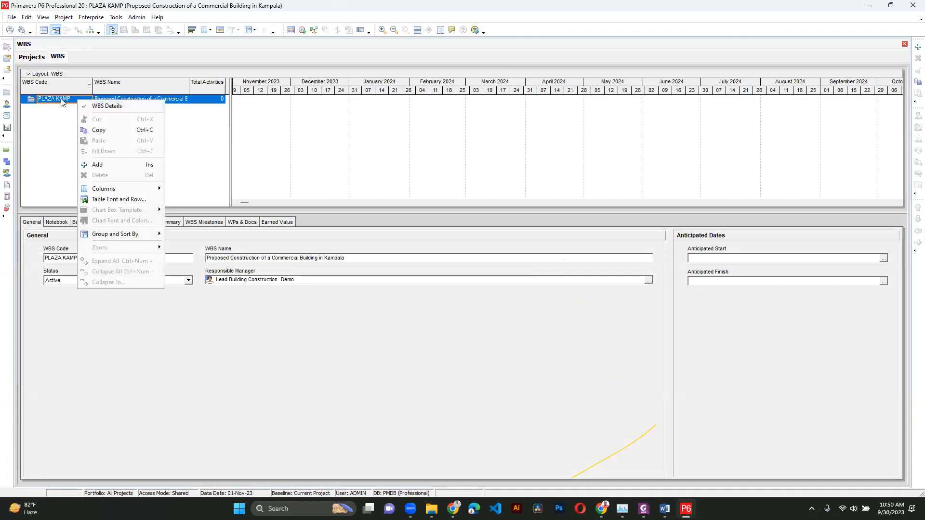
click(119, 164)
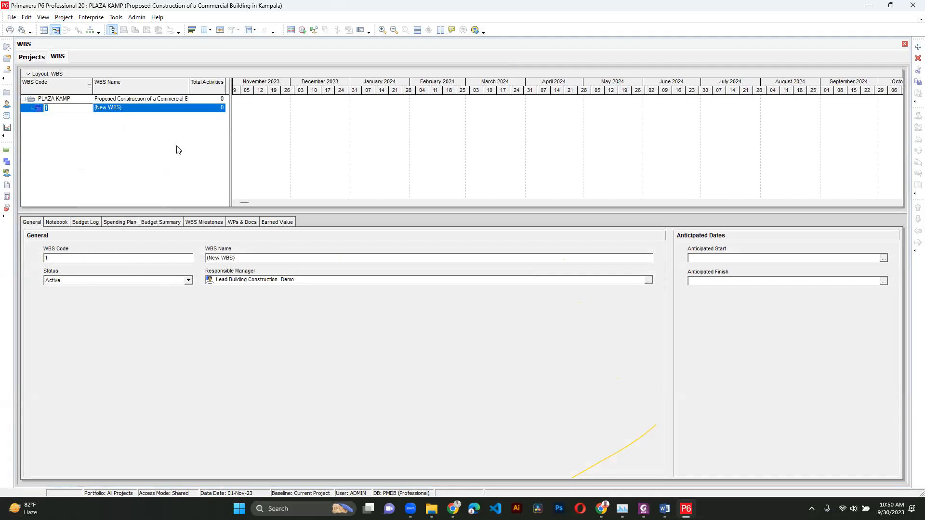
click(138, 113)
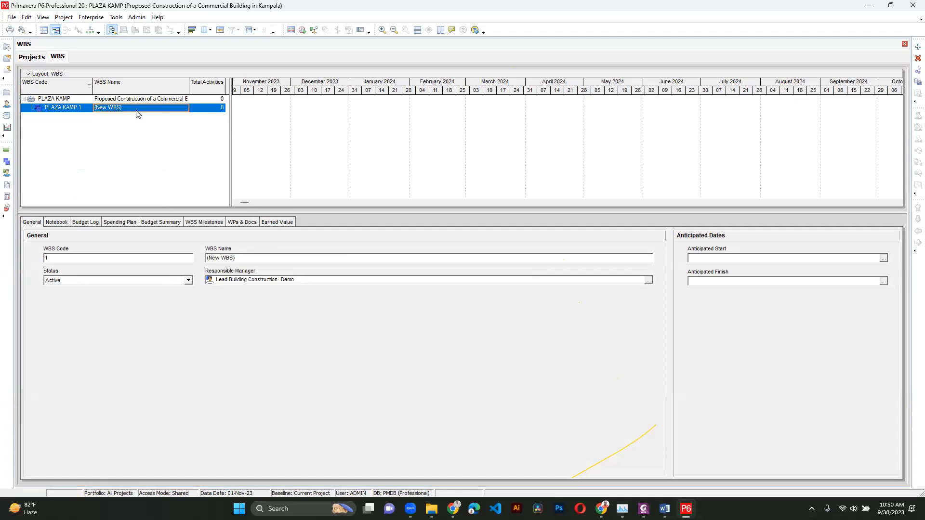
text(Preliminaries)
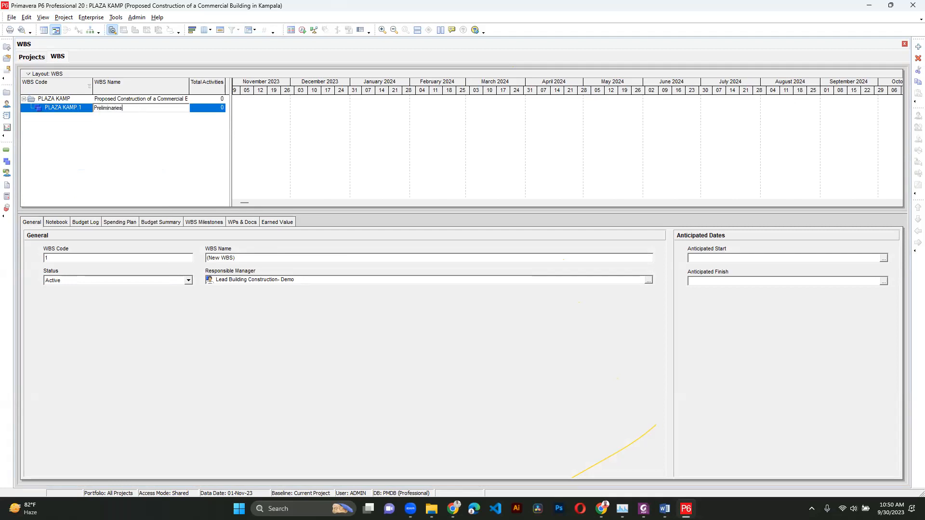
key(Return)
- Add a second WBS element under PLAZA KAMP named Sub Structure
right_click(131, 98)
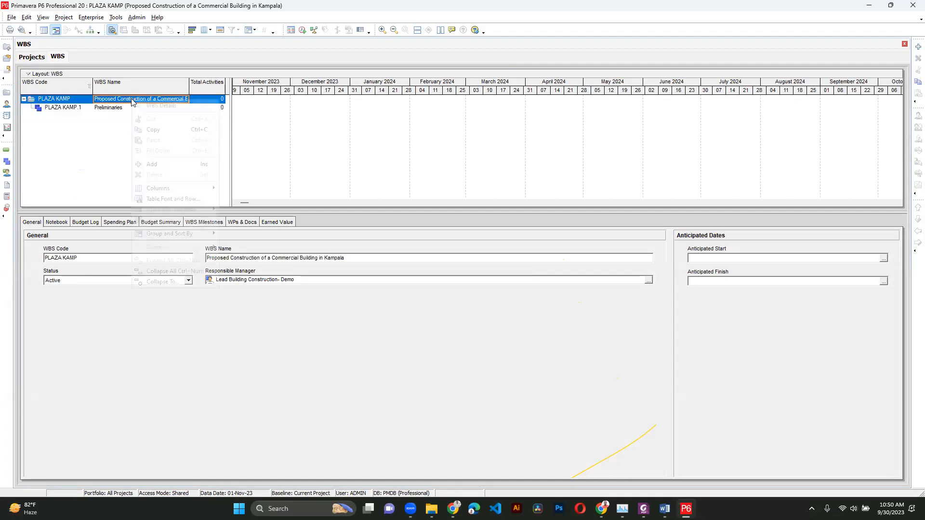
click(152, 164)
click(136, 117)
text(Sub St)
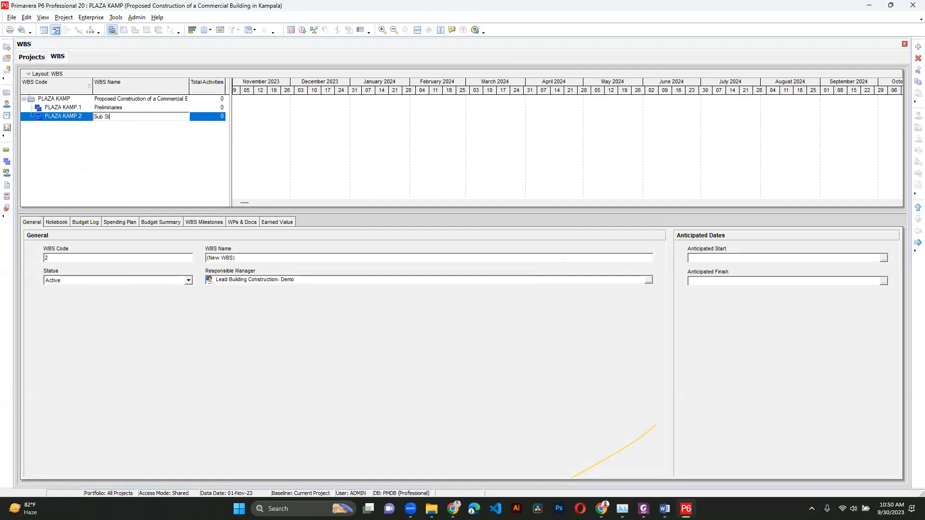
text(ructure)
key(Return)
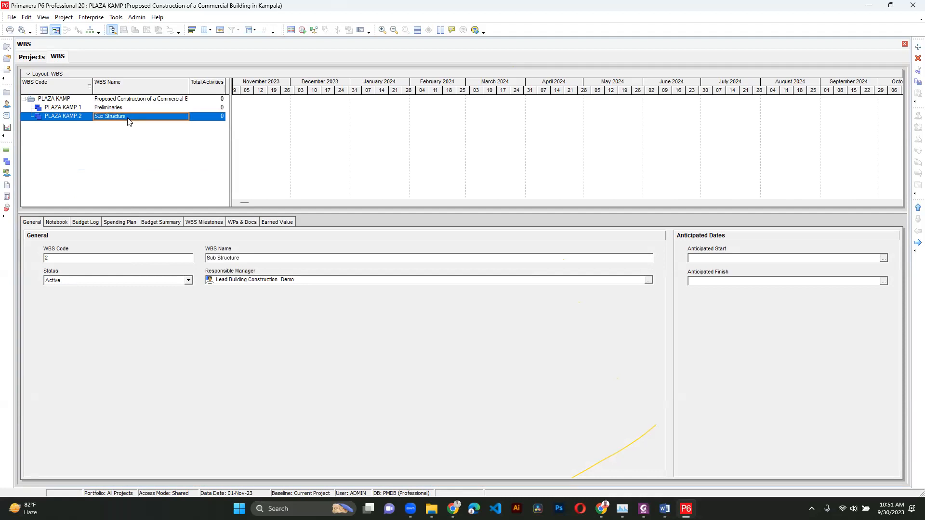
- Add a third WBS element under PLAZA KAMP named Super Structure
click(128, 100)
right_click(129, 99)
click(134, 163)
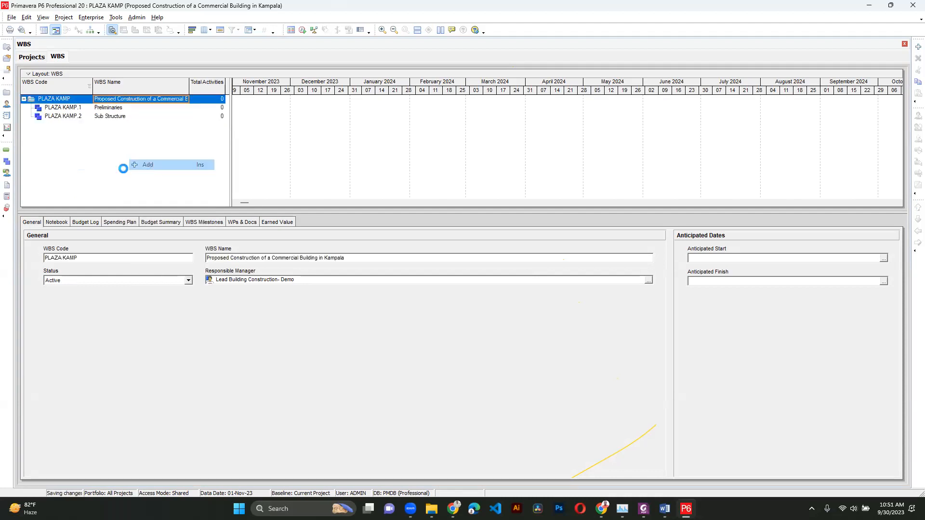
click(124, 124)
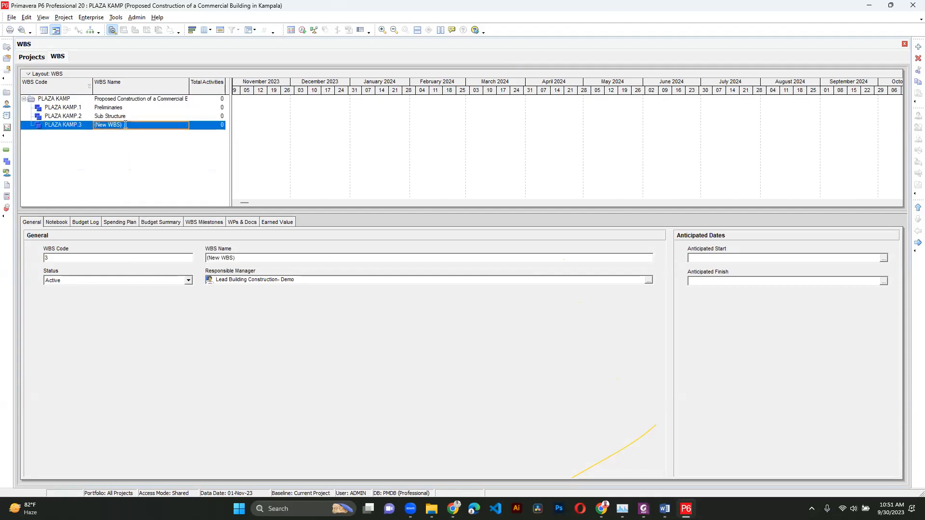
text(Super)
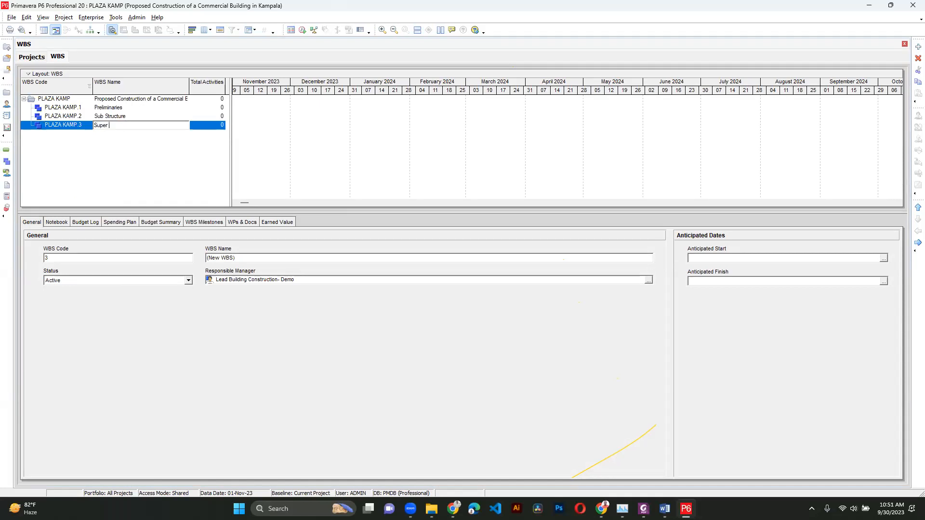
text( Structure)
key(Return)
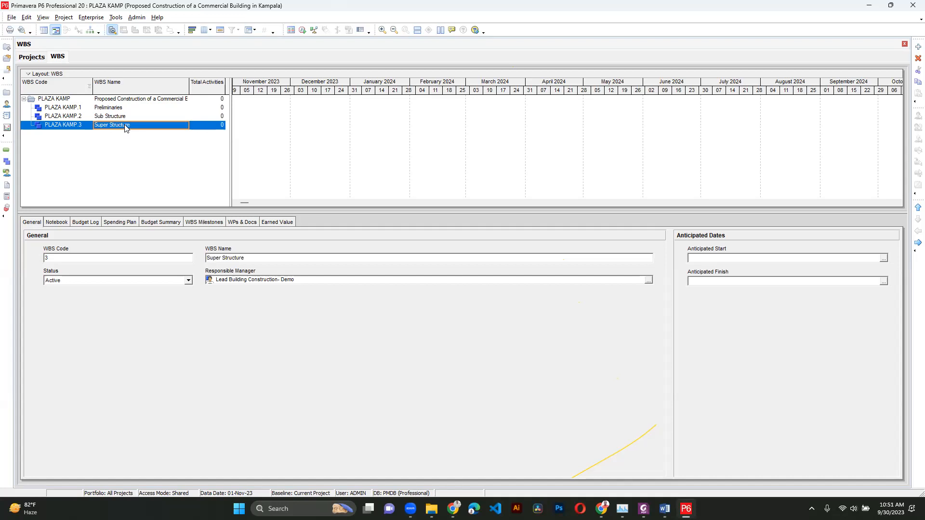
- Add a child WBS element named Phase I under Sub Structure
click(123, 115)
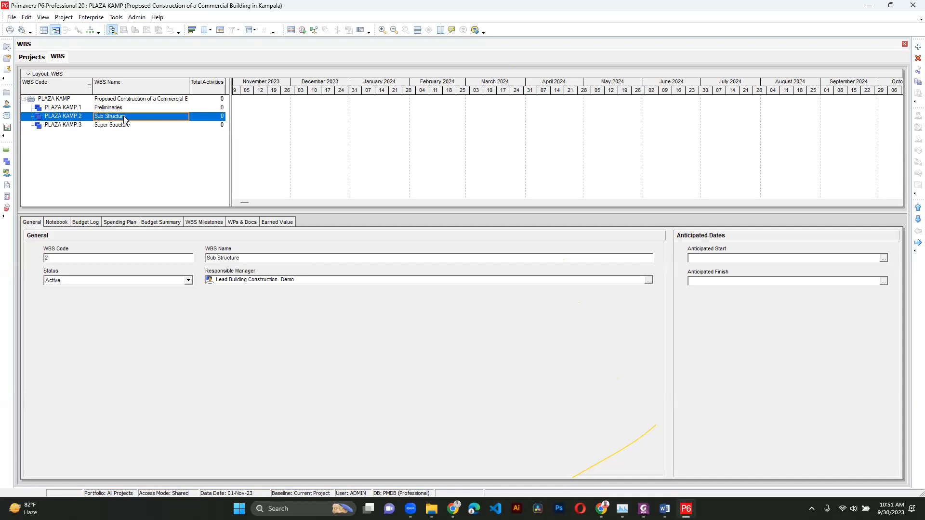
click(122, 108)
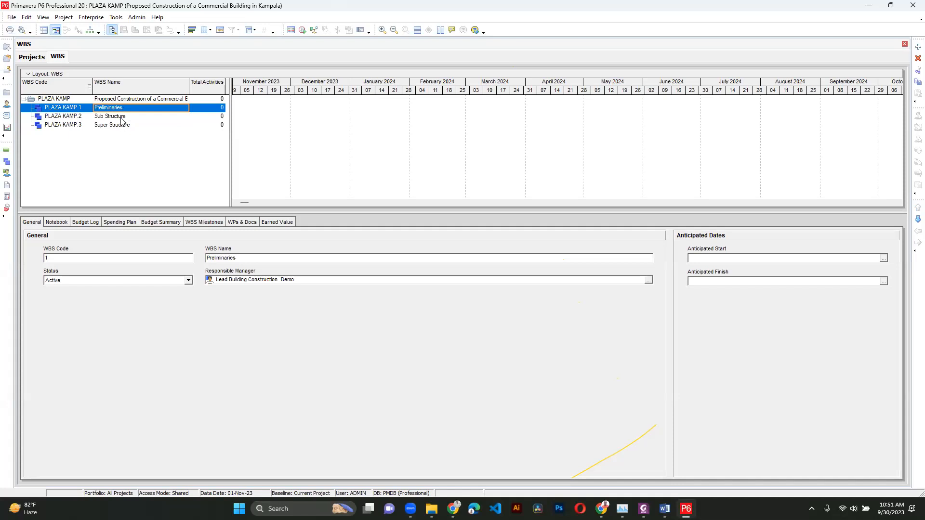
click(122, 117)
right_click(122, 117)
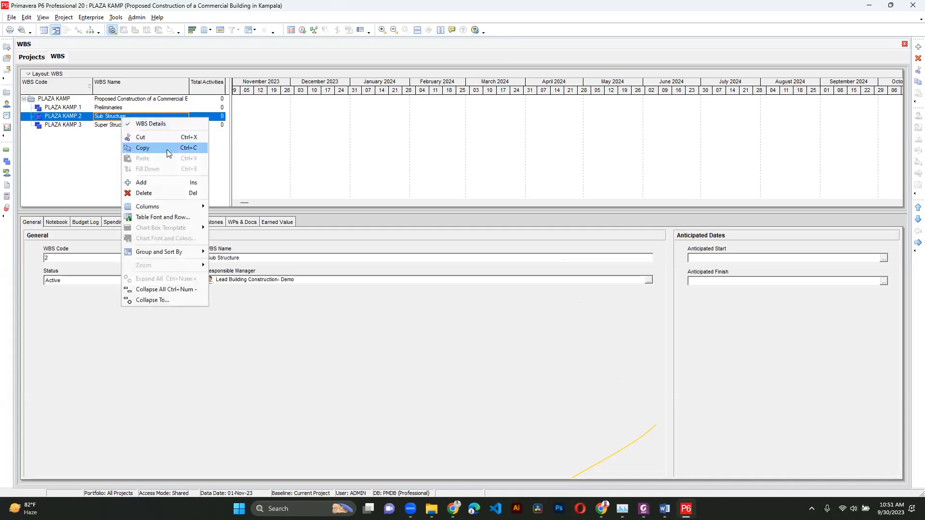
click(158, 179)
click(130, 126)
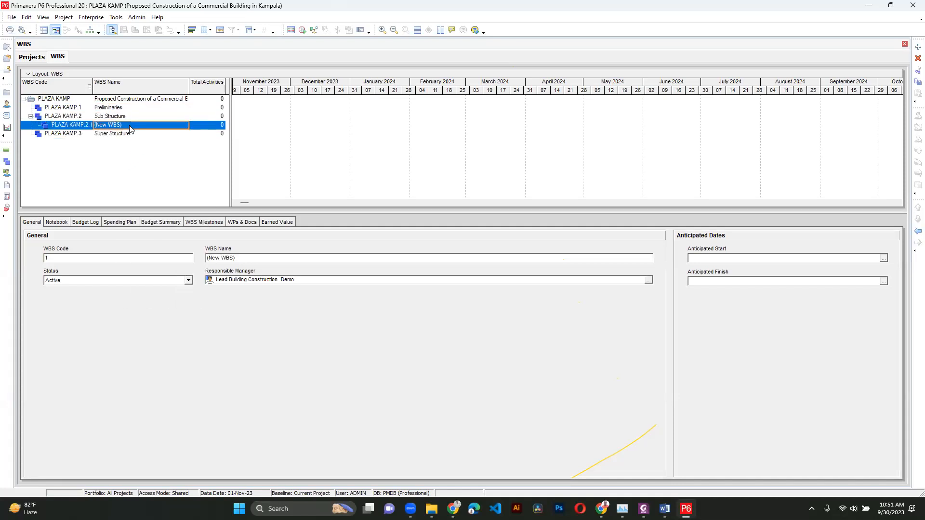
text(Phase )
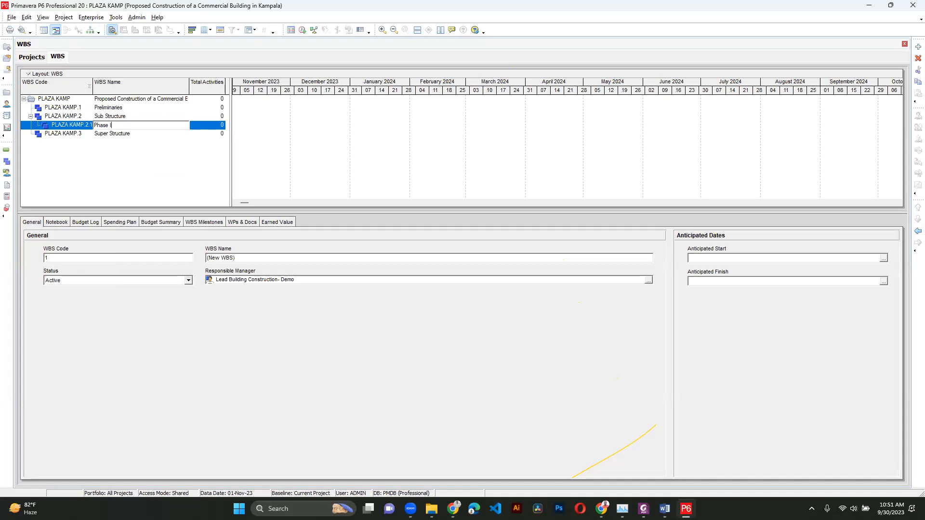
text(I)
key(Return)
- Add a second child WBS element named Phase II under Sub Structure
right_click(127, 120)
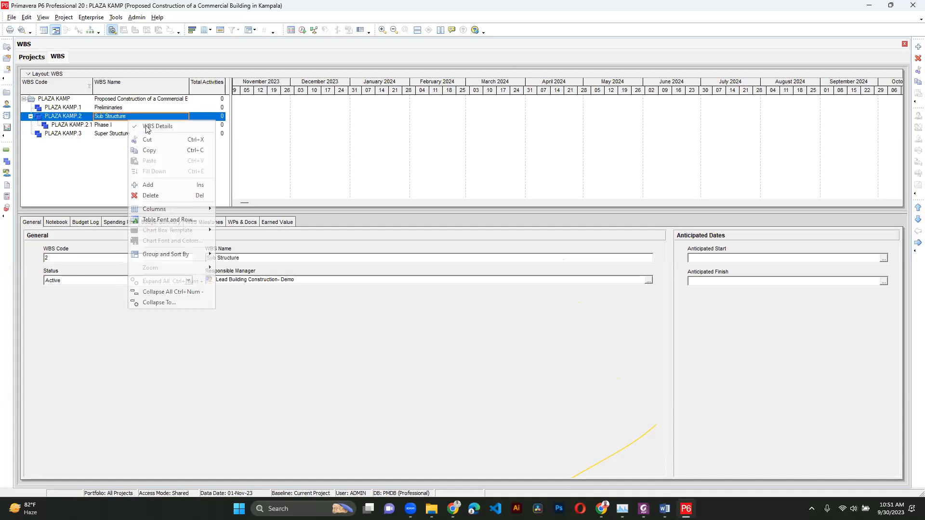
click(158, 186)
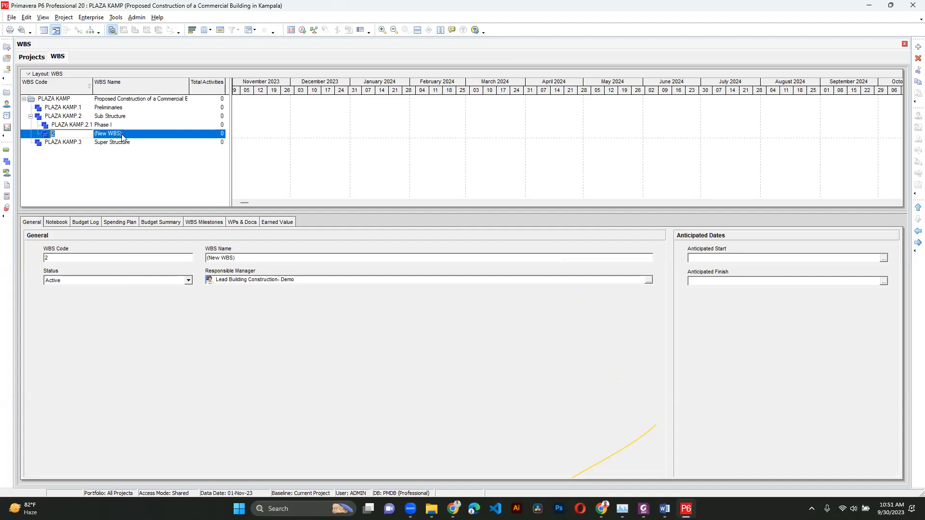
click(122, 137)
text(pH)
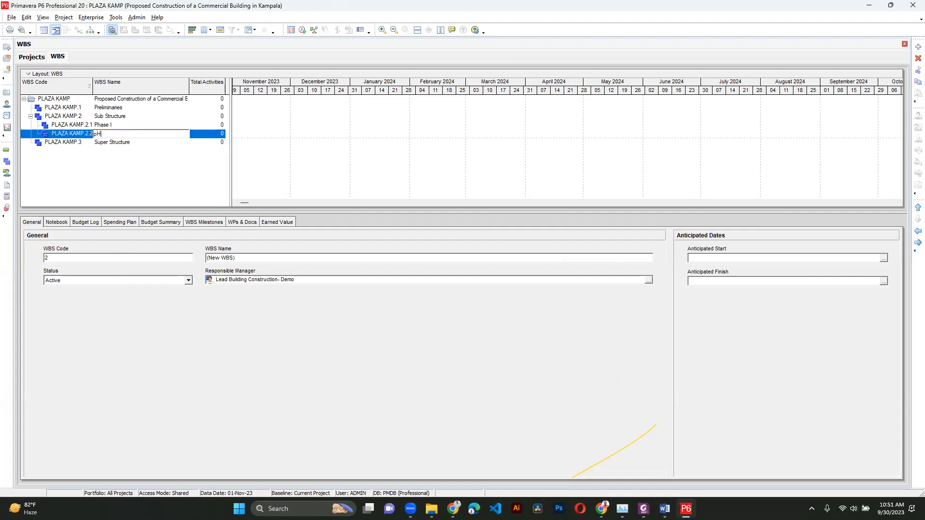
text(hase II)
key(Return)
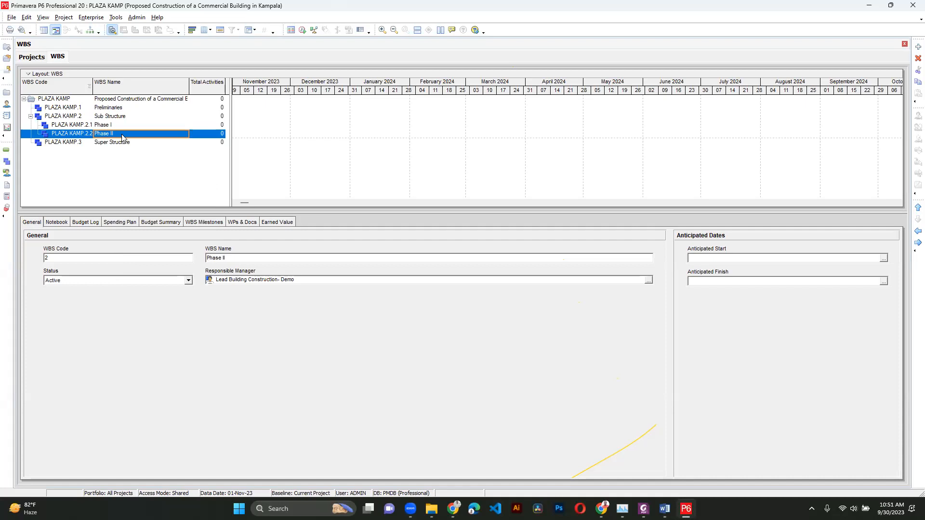
- Review the WBS hierarchy by collapsing and expanding Sub Structure and switching between the WBS and Activities views
click(77, 118)
click(101, 128)
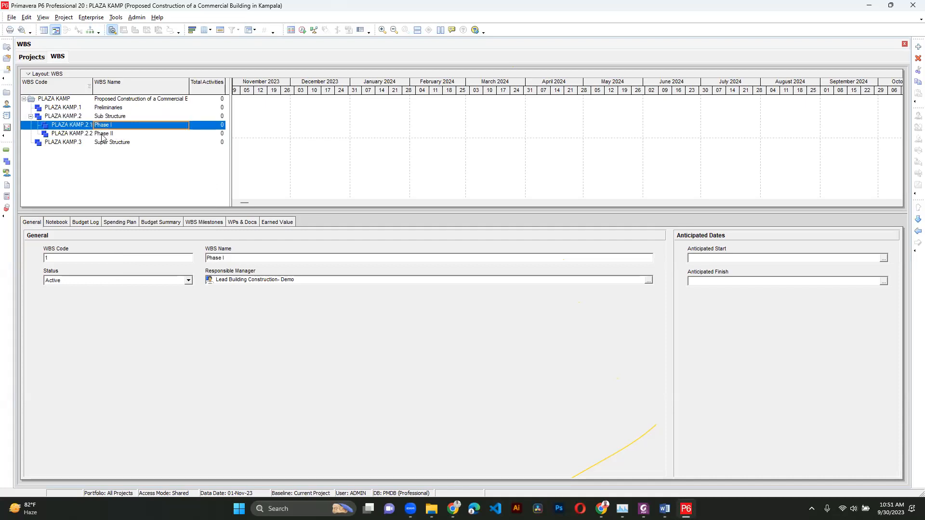
click(103, 136)
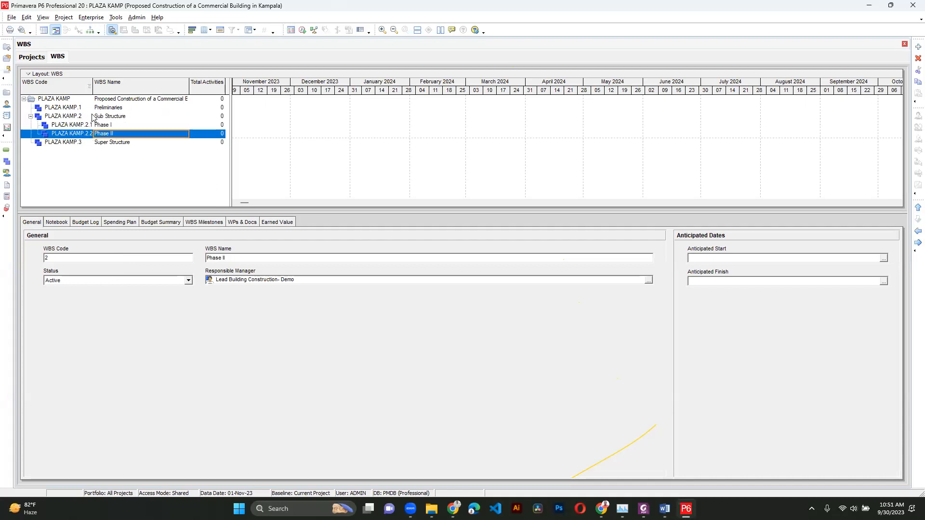
click(30, 117)
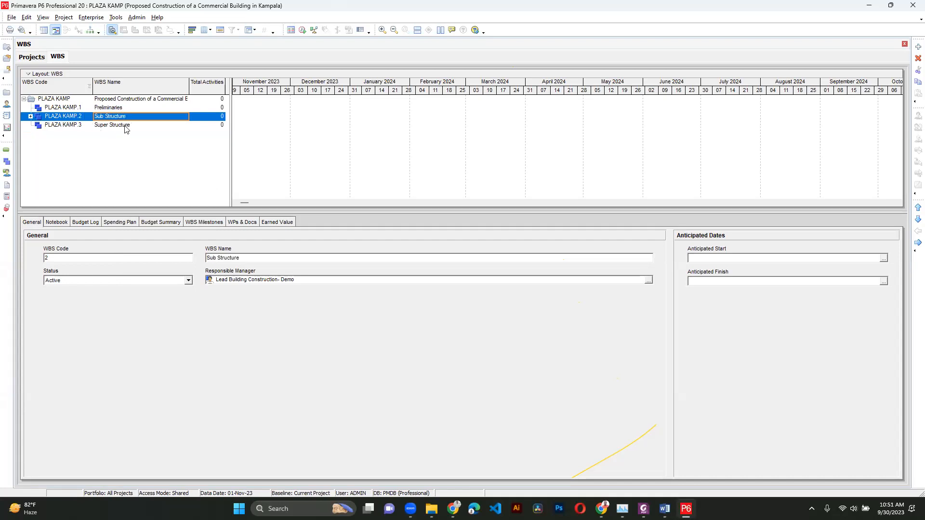
click(31, 116)
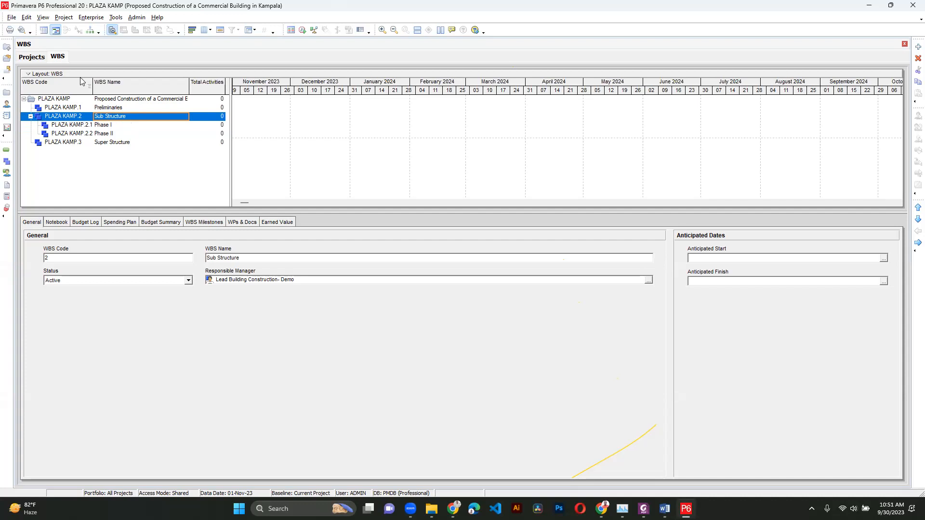
click(64, 18)
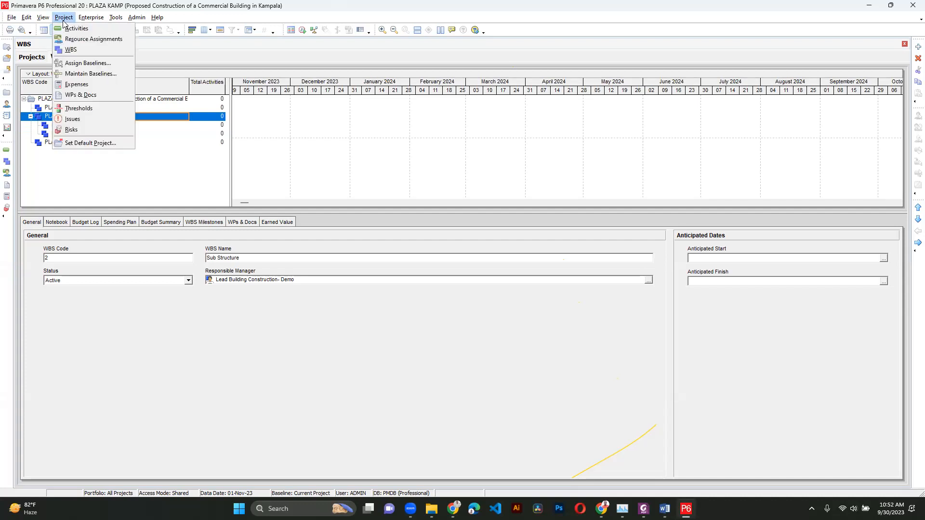
click(67, 28)
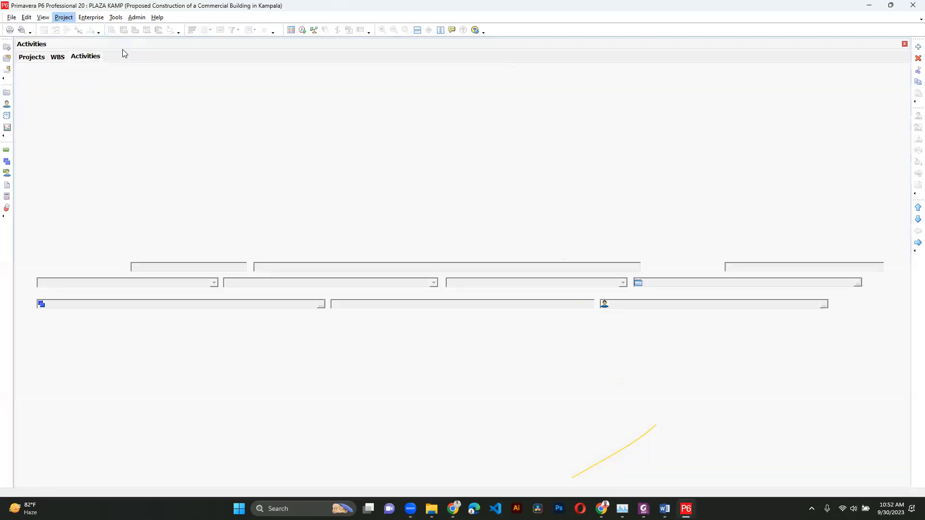
click(57, 57)
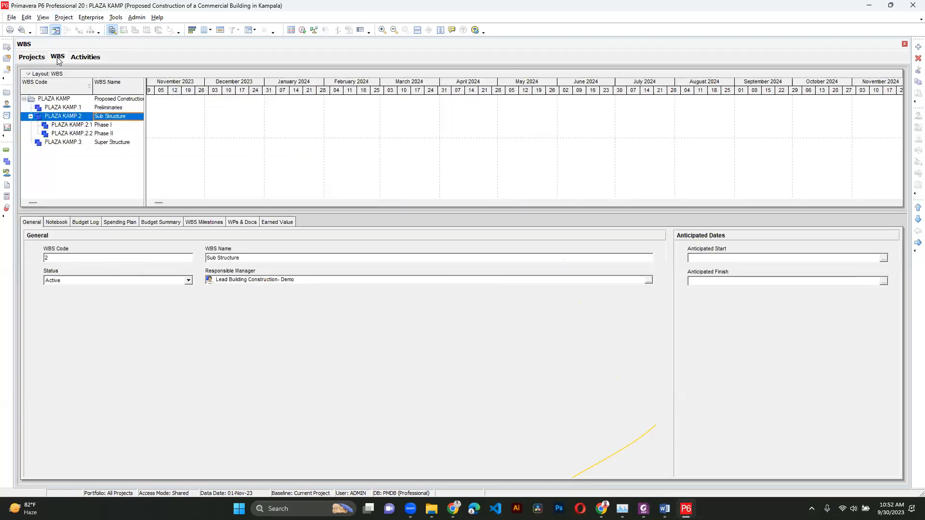
click(85, 57)
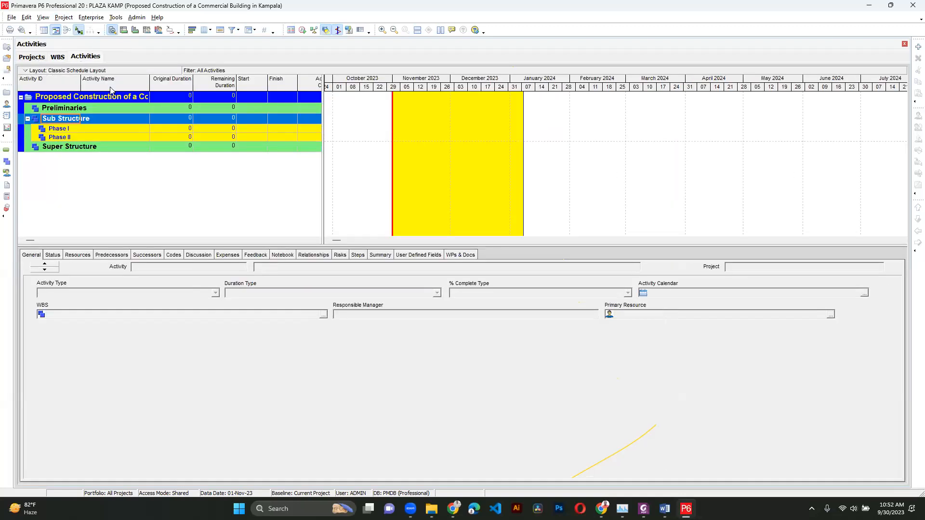
click(59, 58)
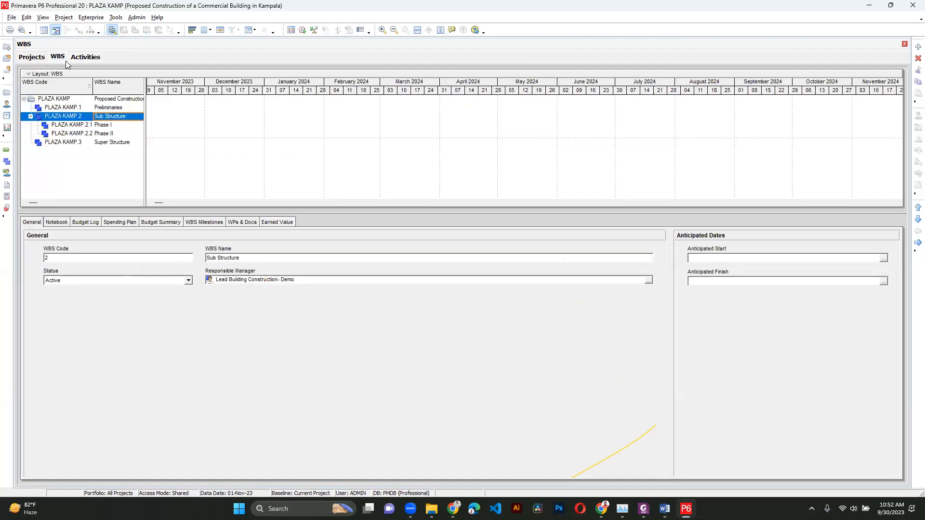
right_click(82, 117)
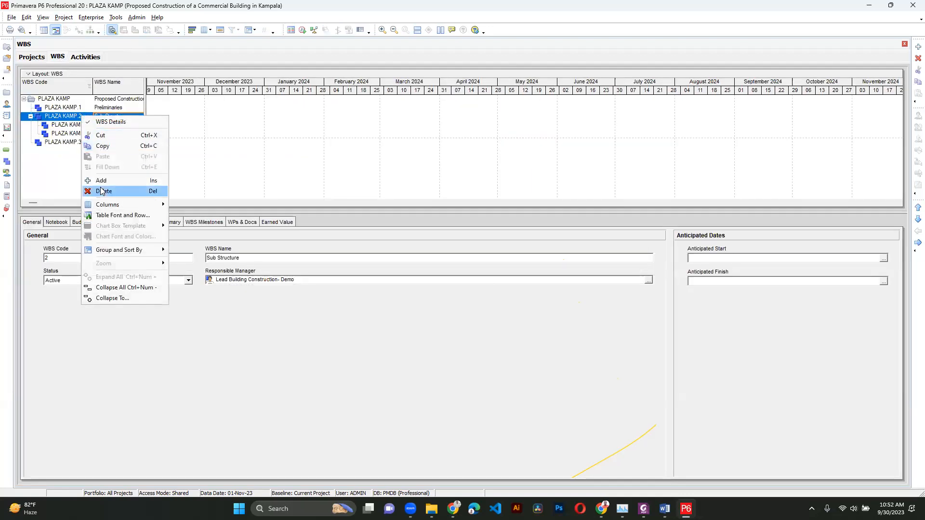
click(37, 171)
click(81, 56)
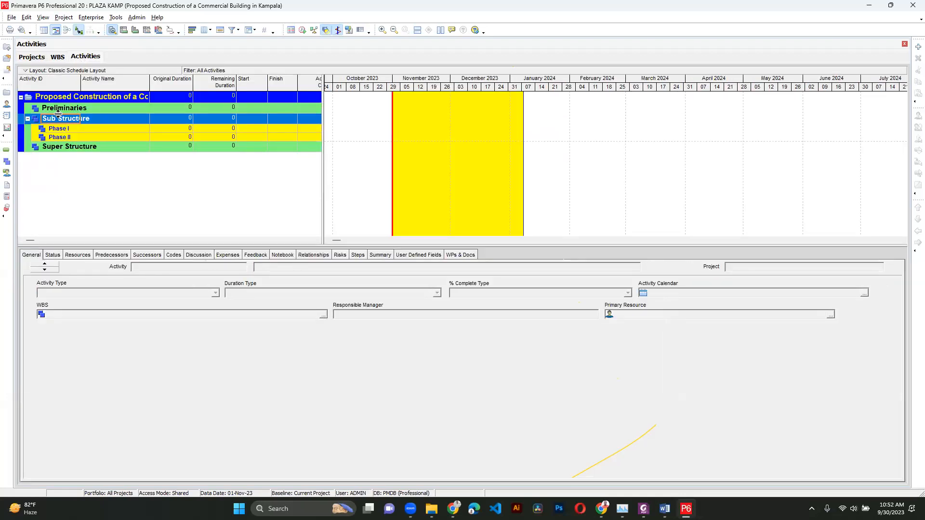
- Turn off the yellow highlighted bar display in the Gantt chart and select the Preliminaries WBS band
click(327, 31)
click(333, 31)
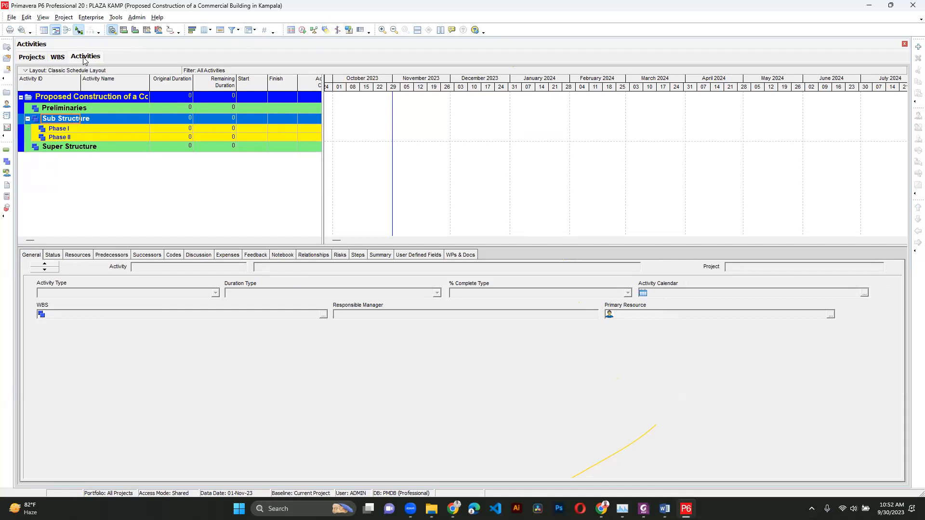
click(79, 110)
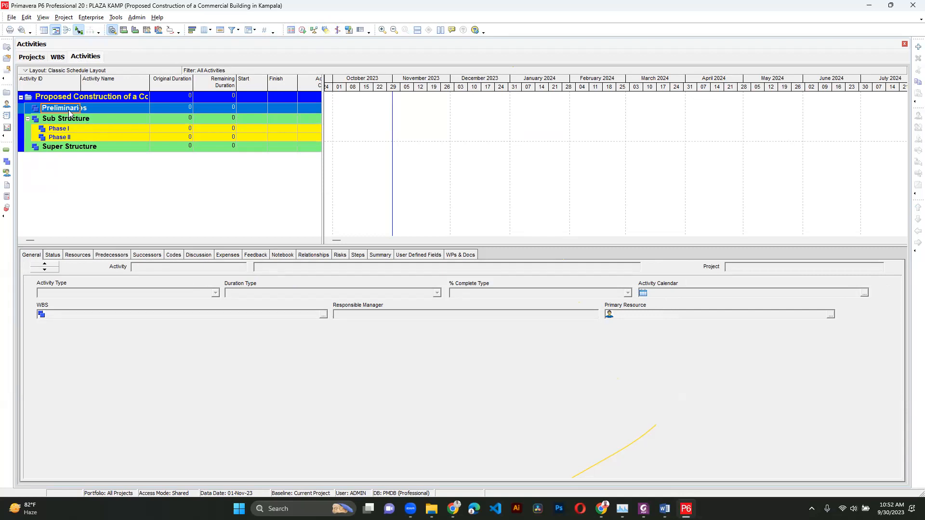
- Add an activity named Commencement of the Project under Preliminaries and widen the Activity Name column
right_click(70, 109)
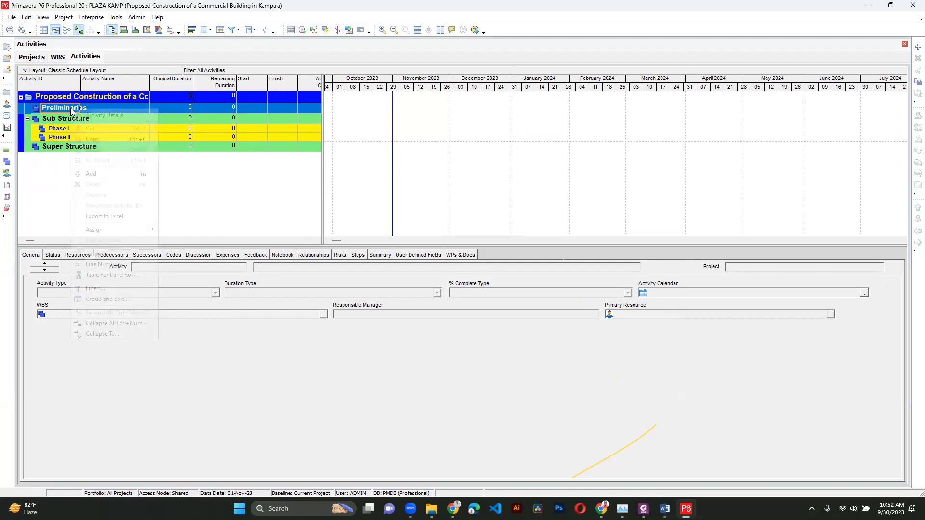
click(91, 174)
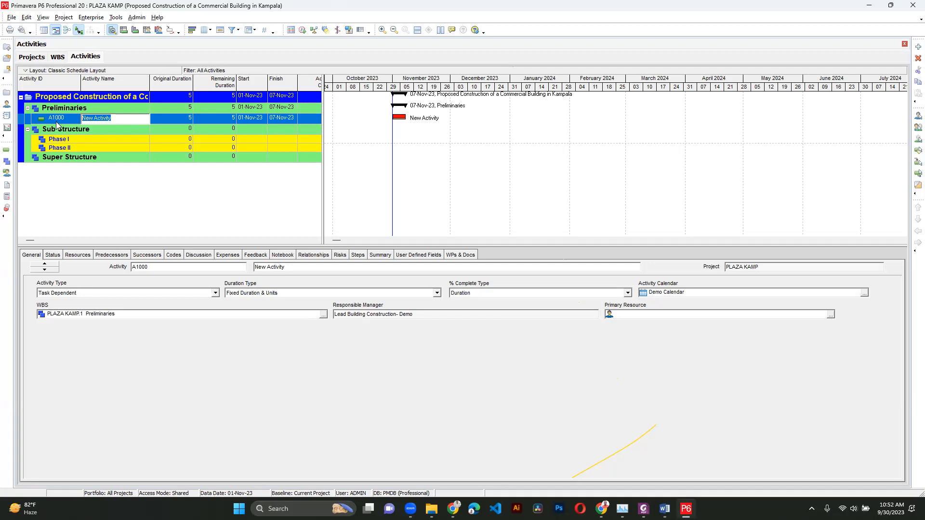
text(Commencement of the)
key(Return)
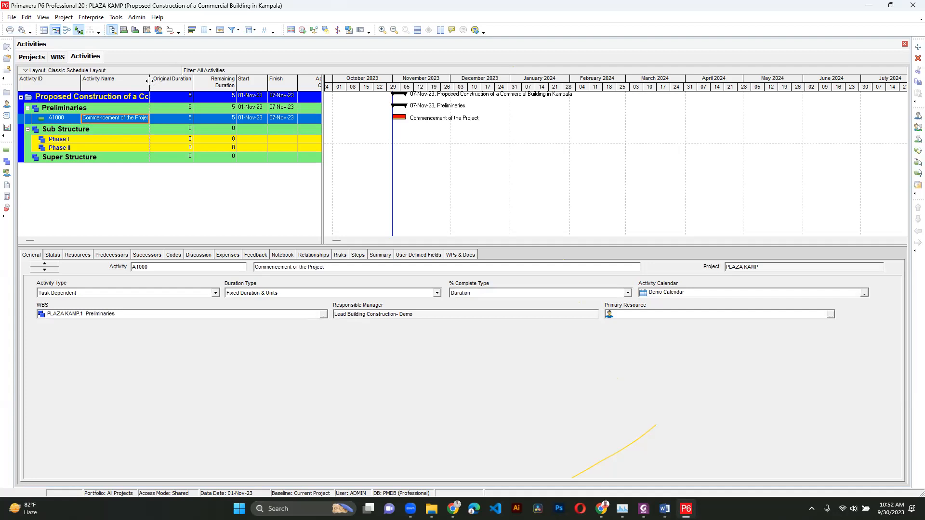
drag(150, 80, 167, 80)
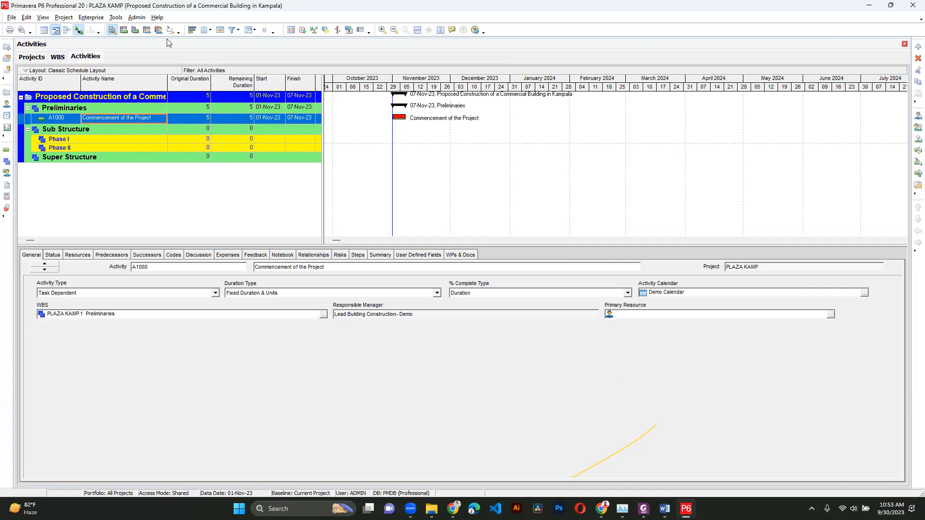
- In Admin Preferences, set the default activity duration to 1 and the first day of the week to Monday
click(136, 18)
click(156, 30)
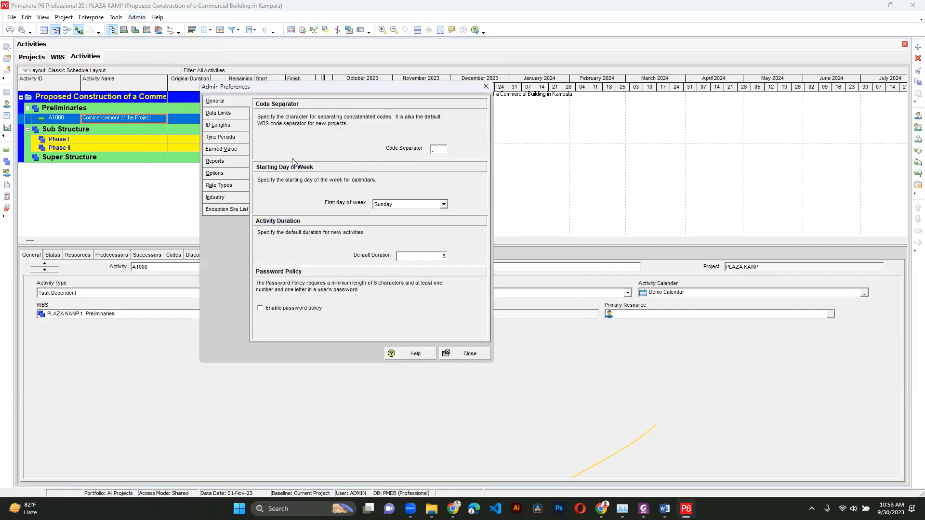
click(229, 138)
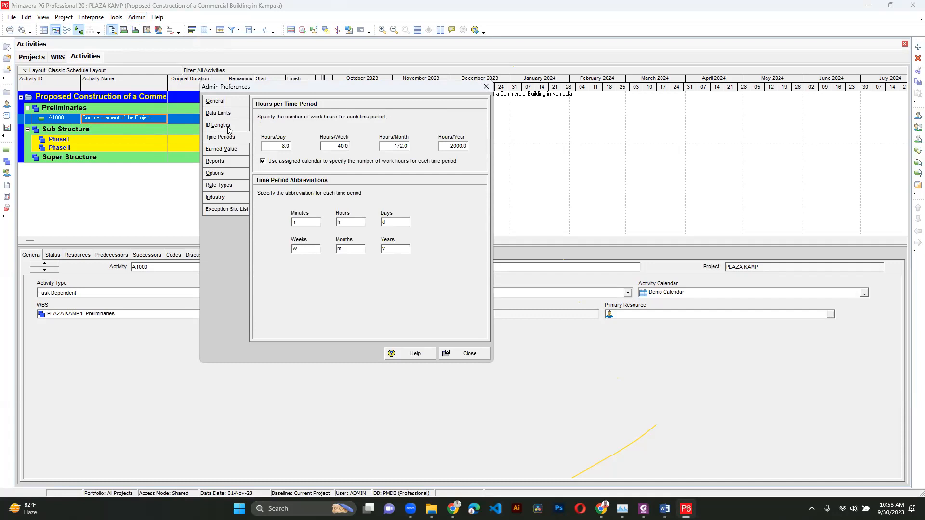
click(237, 105)
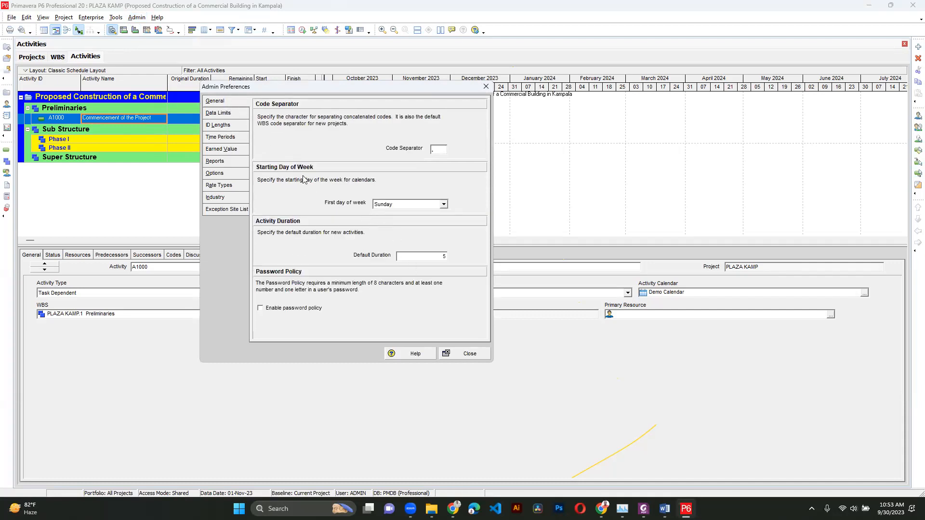
click(428, 255)
text(1)
click(406, 206)
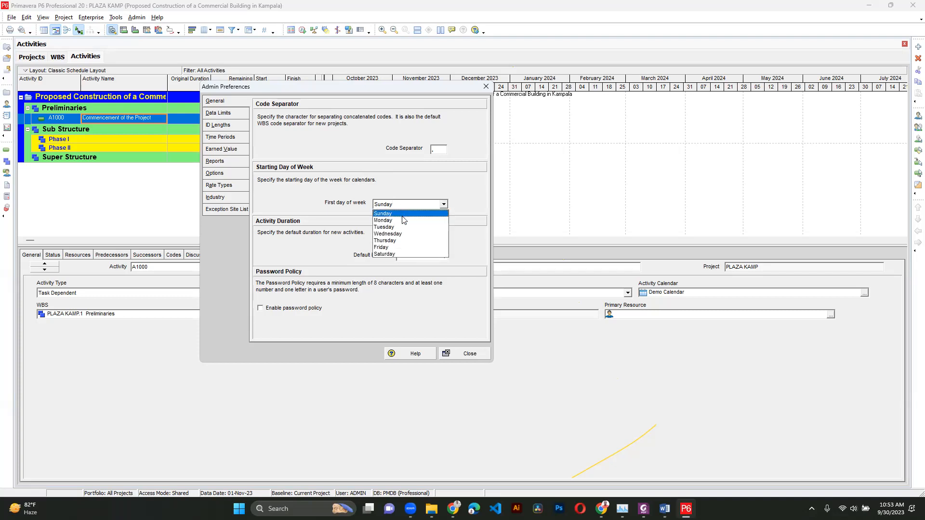
click(403, 220)
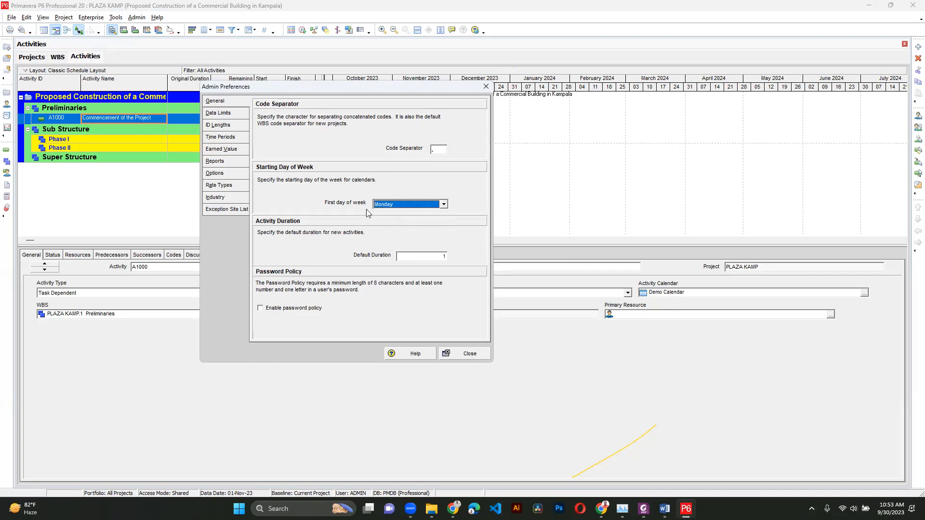
click(457, 354)
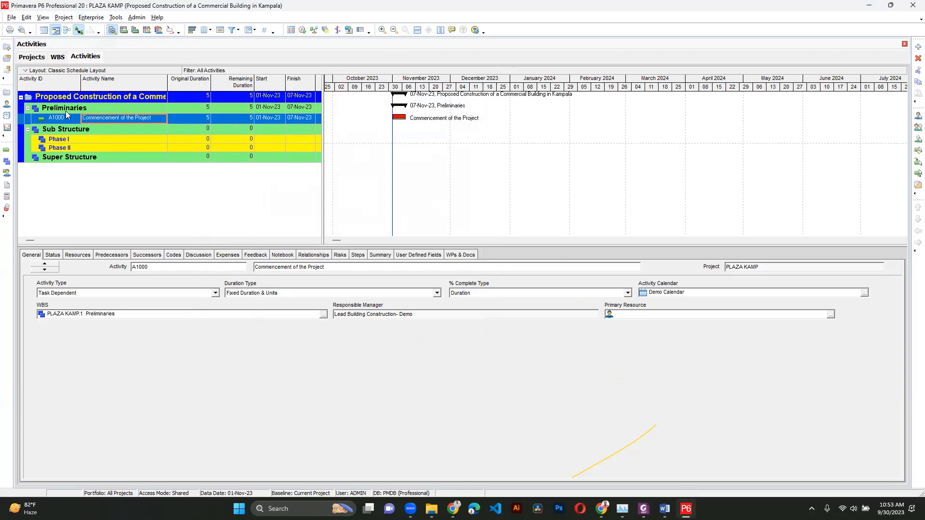
- Add an activity named Feasibility Studies under Preliminaries
right_click(83, 109)
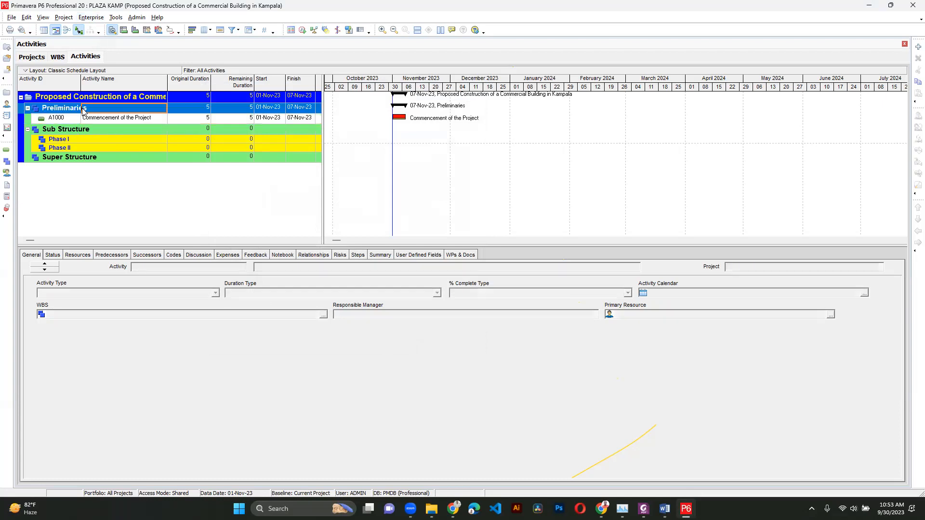
click(117, 175)
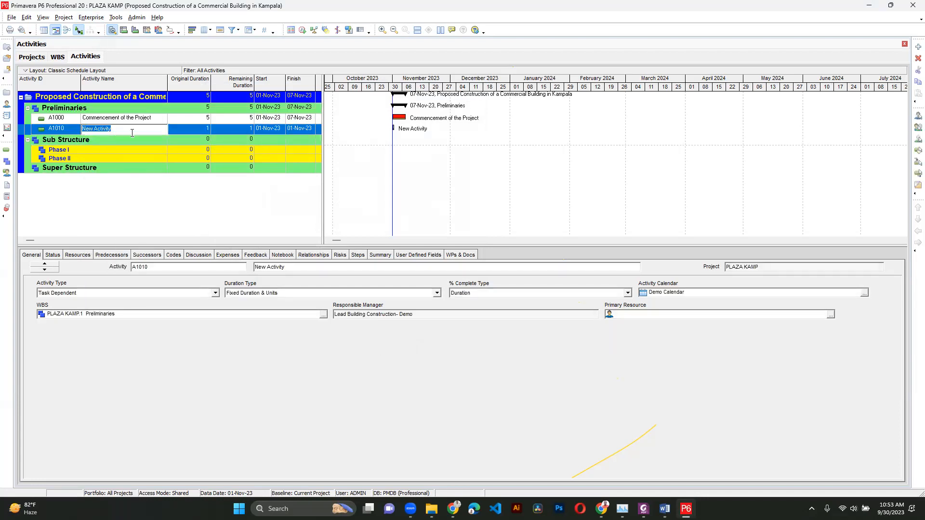
text(Feasibility Studies)
key(Return)
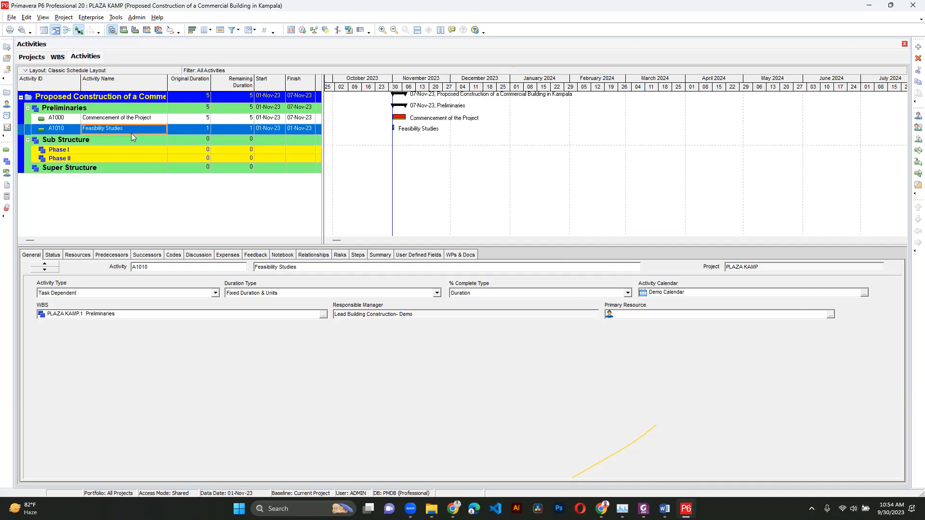
- Add an activity named Architectural Designs under Preliminaries
right_click(89, 111)
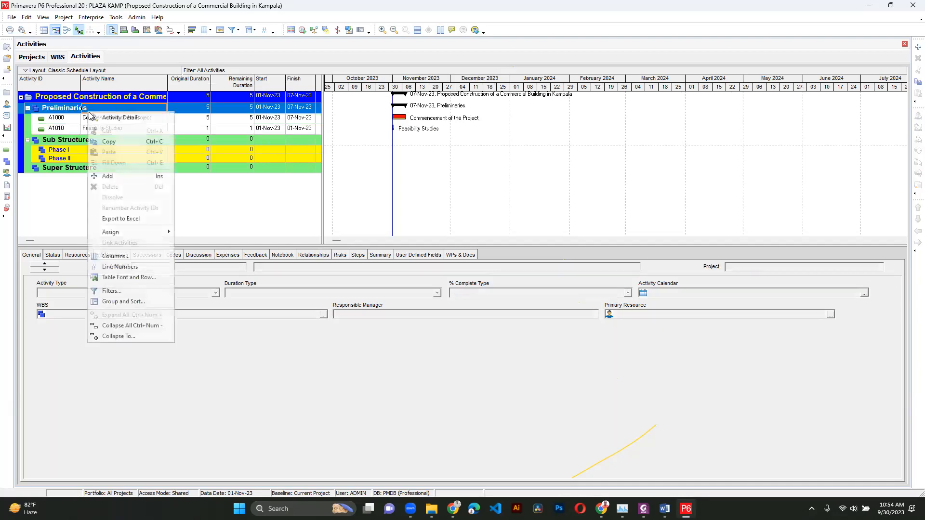
click(108, 176)
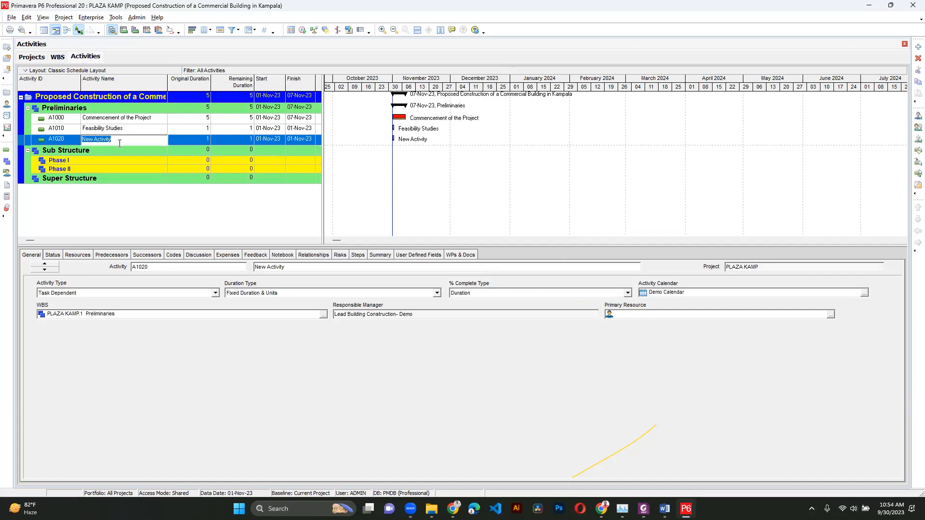
text(Architectural Designs)
key(Return)
- Add an activity named Structural Designs under Preliminaries
right_click(106, 110)
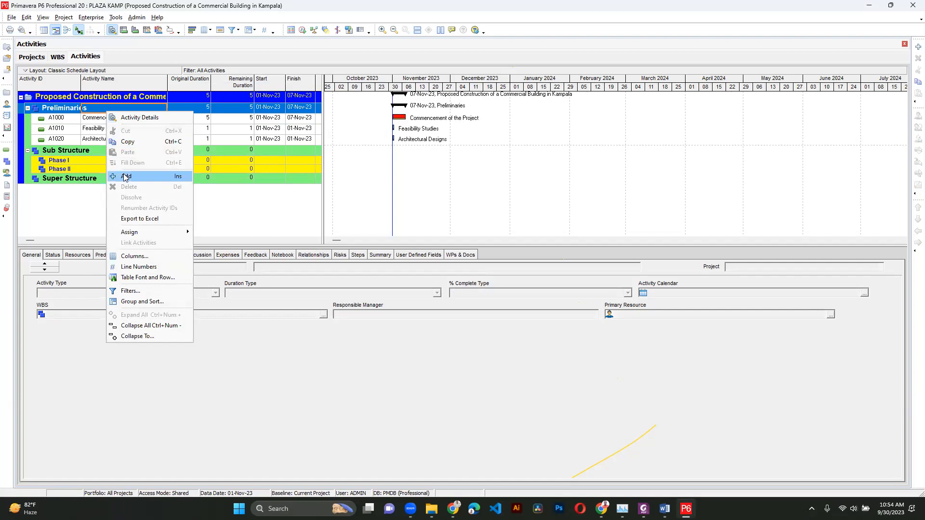
click(125, 175)
text(Structural Designs)
key(Return)
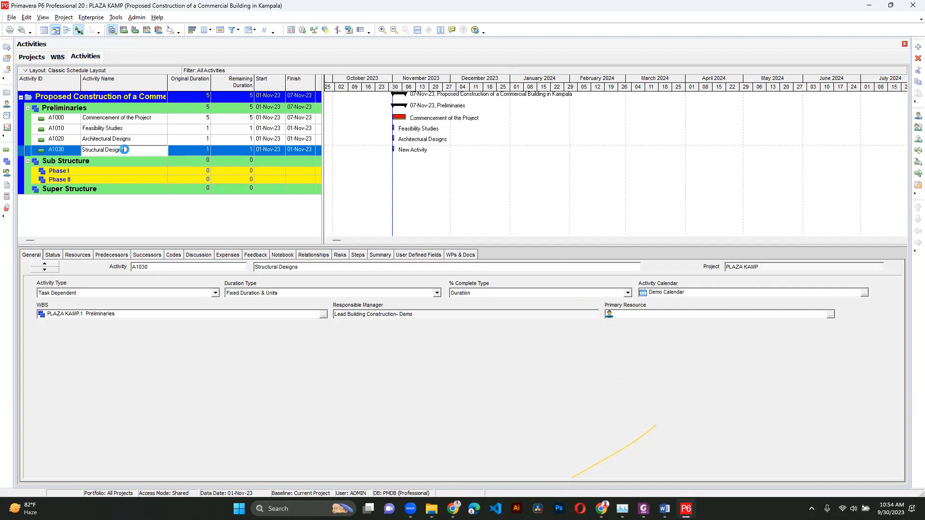
- Add an activity named Approval of Designs under Preliminaries
right_click(114, 110)
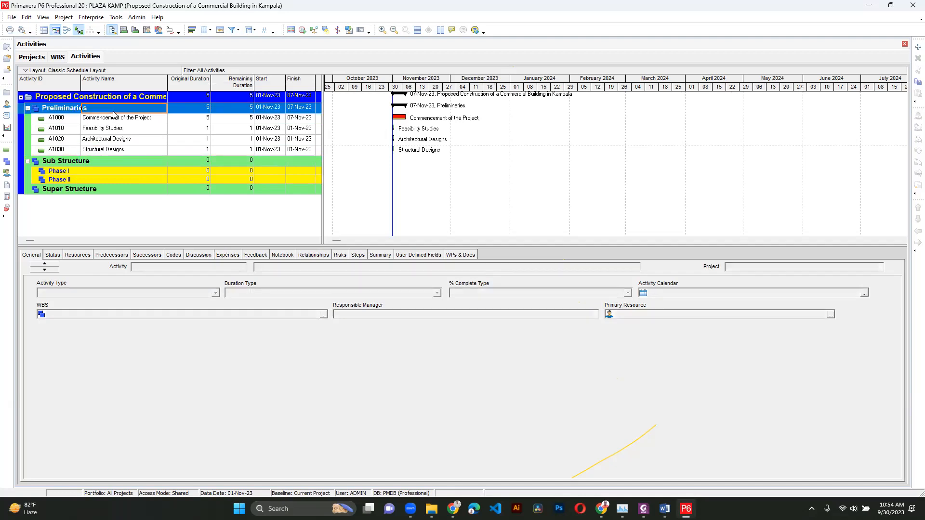
click(134, 177)
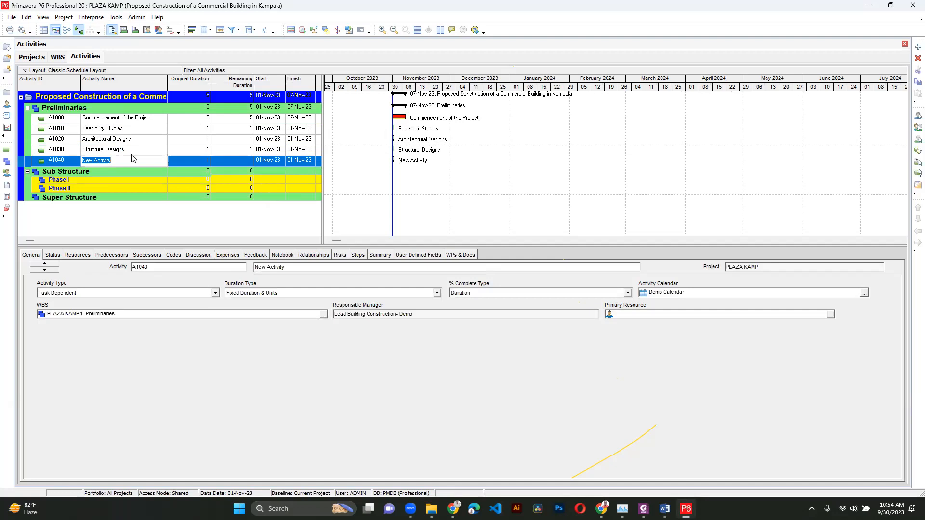
text(Appro)
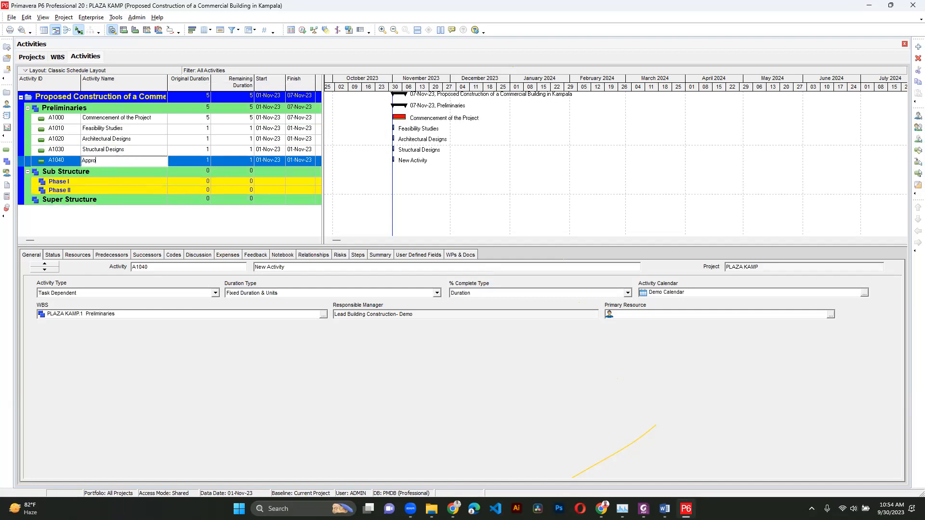
text(val of Designs)
key(Return)
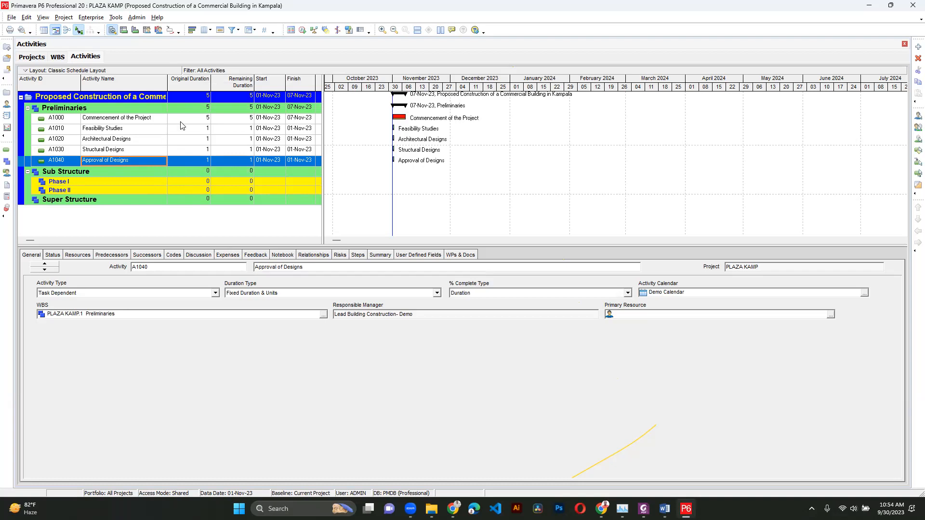
- Add an activity under Phase I named Clearibng and gRABBING
click(85, 175)
right_click(108, 181)
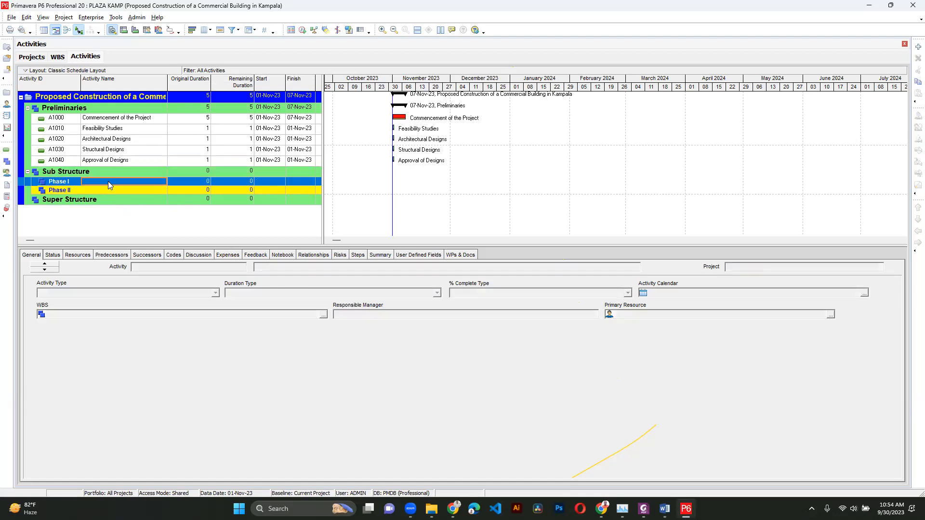
click(140, 248)
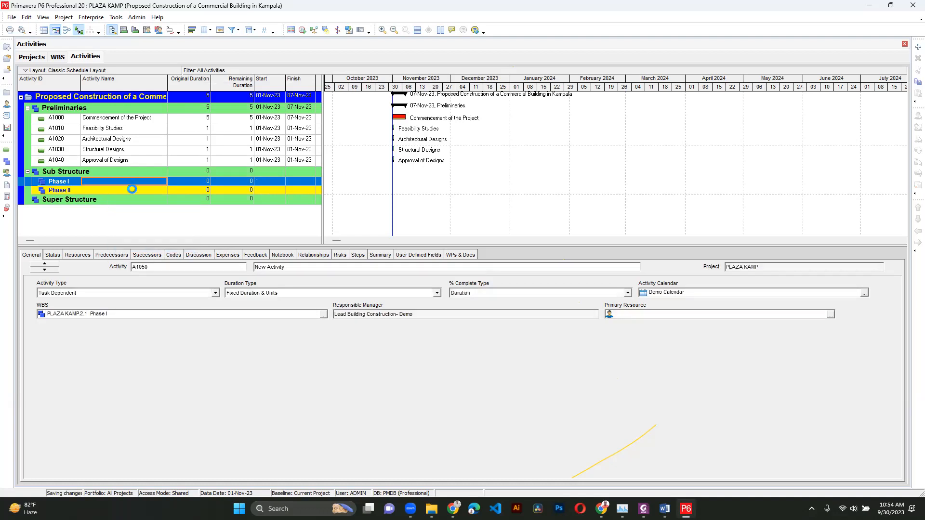
text(Site)
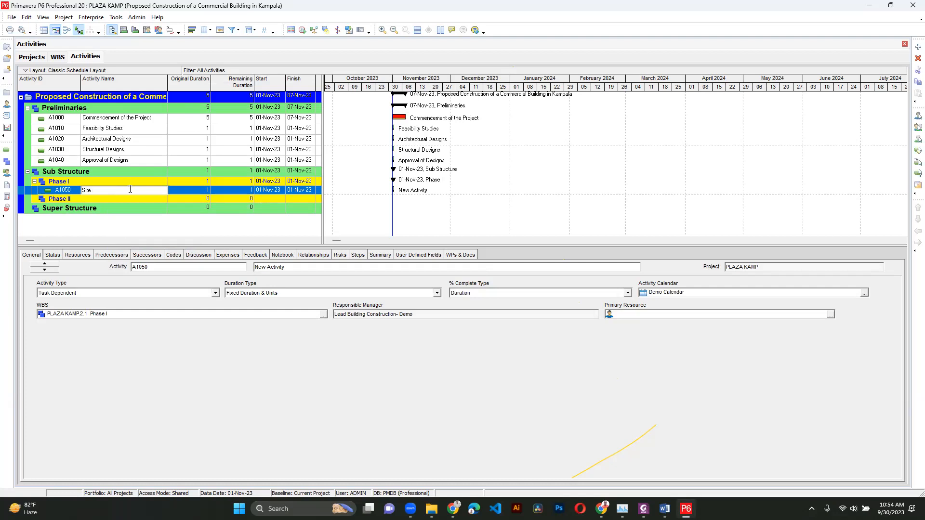
key(BackSpace)
key(BackSpace)
key(BackSpace)
key(BackSpace)
text(Clearibng and gRABBING)
key(Return)
- Correct the new activity's name to Clearibng and grabbing
click(129, 189)
drag(142, 191, 119, 193)
key(BackSpace)
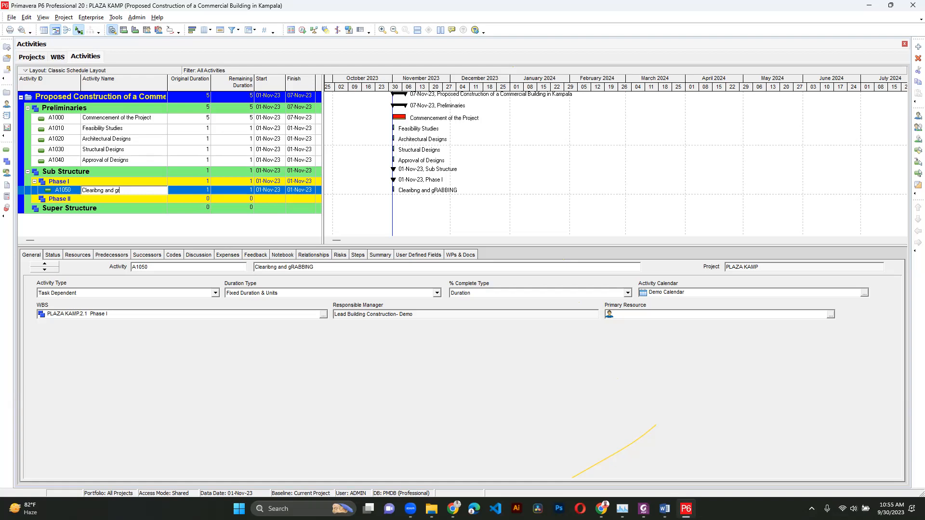
text(rabbing)
key(Return)
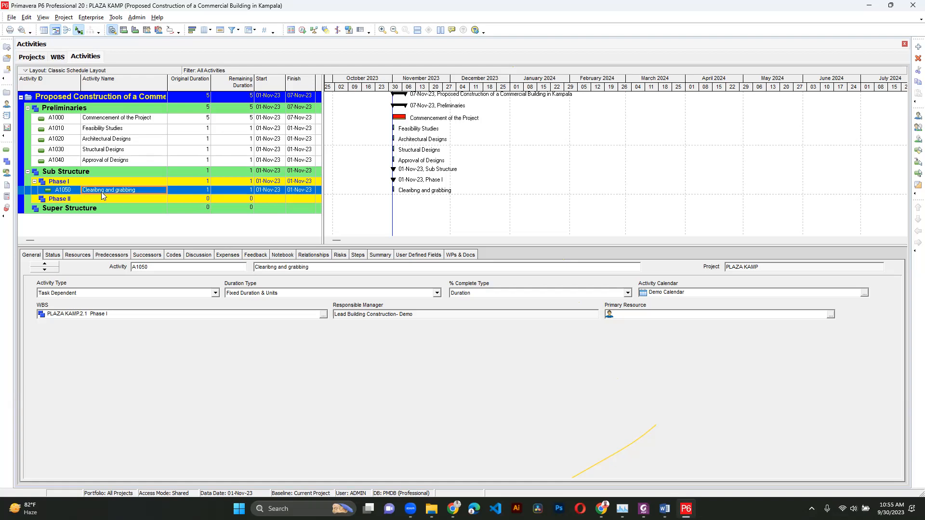
- Add an activity named Site Stripping under Phase I
right_click(102, 184)
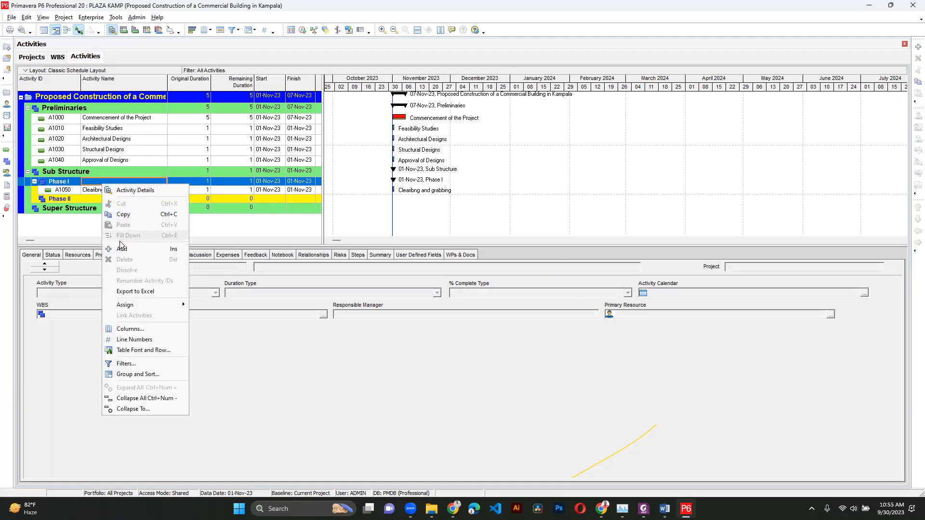
click(120, 246)
text(Site Stripping)
key(Return)
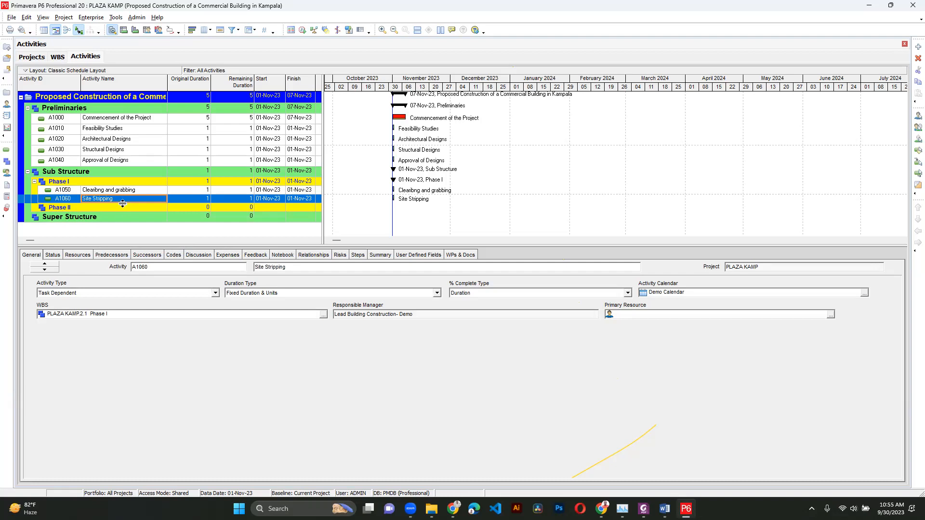
- Change the Commencement of the Project activity type to Start Milestone
click(121, 122)
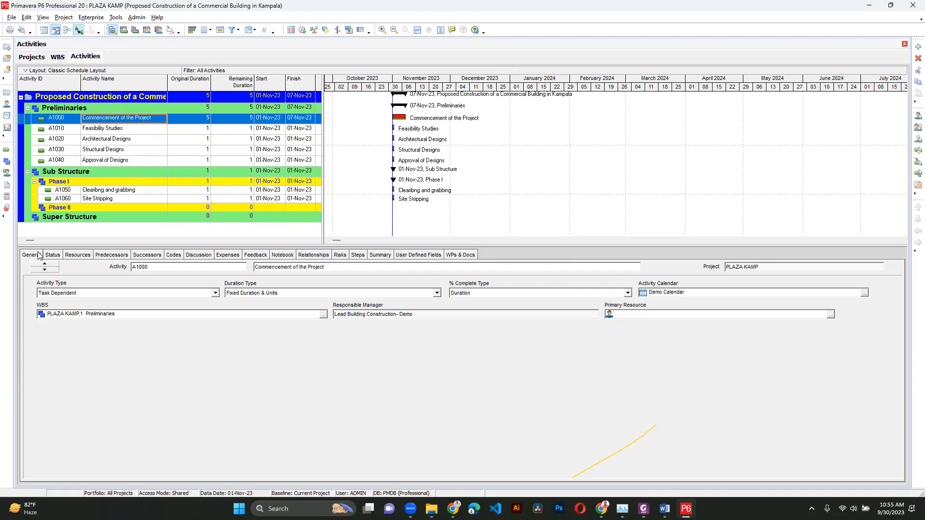
click(44, 293)
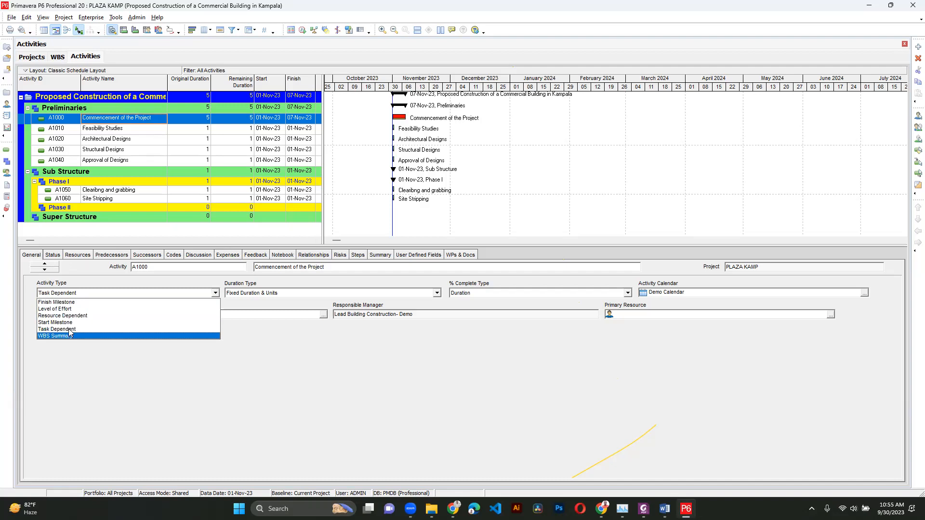
click(70, 323)
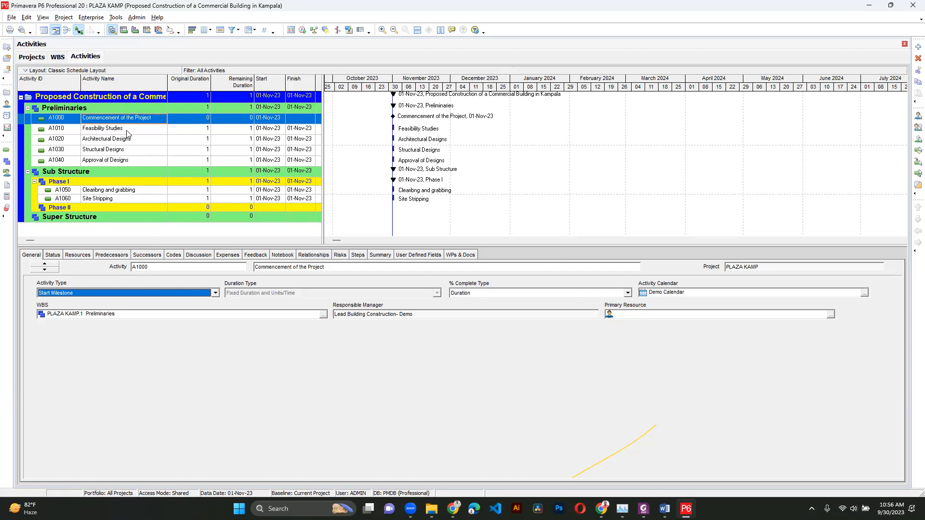
- Set the original duration of Feasibility Studies to 18 days
click(206, 132)
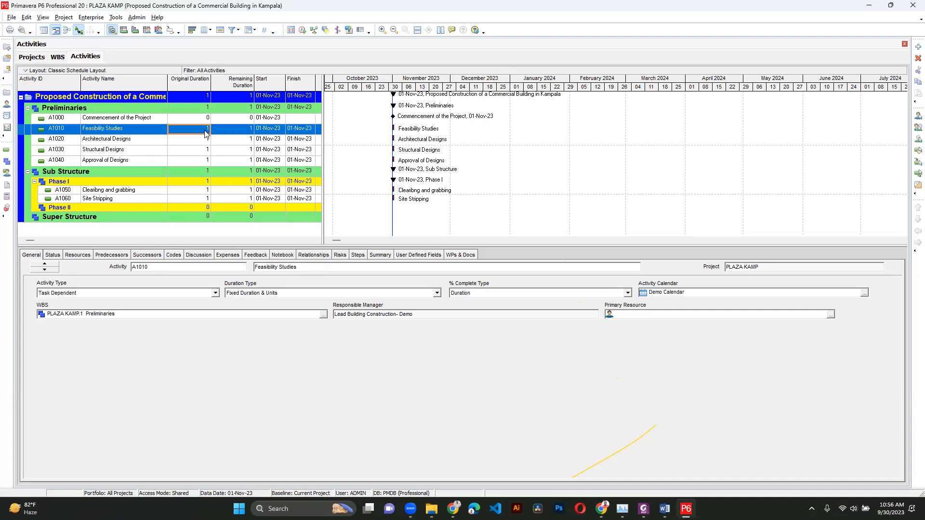
click(205, 131)
text(8)
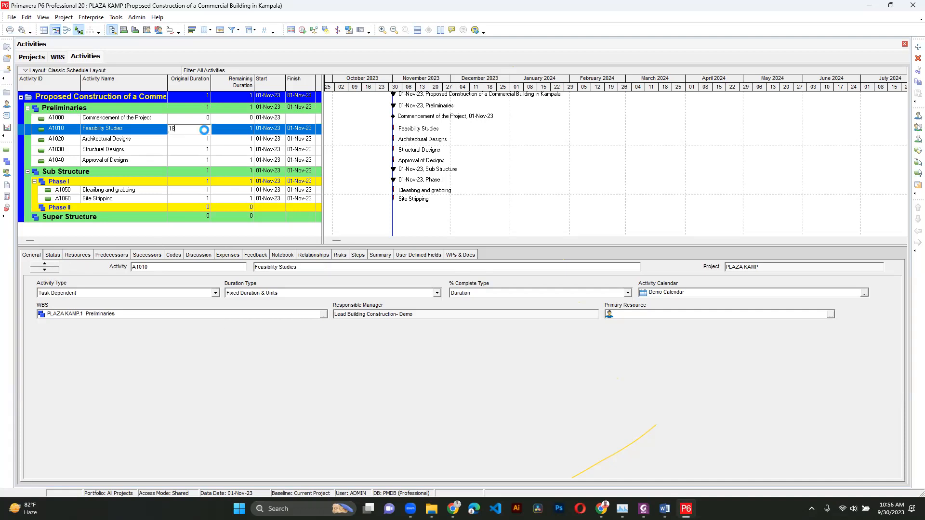
key(Return)
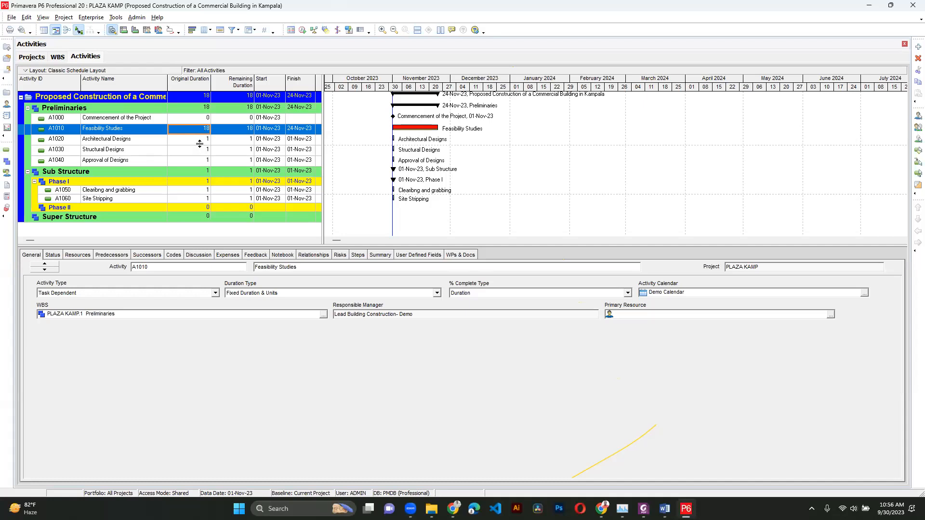
click(201, 144)
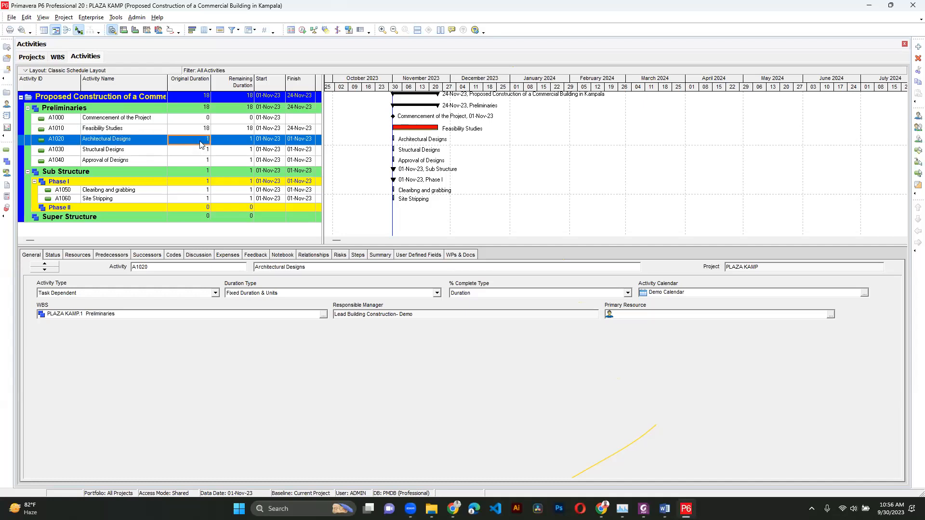
- Set the original durations of Architectural Designs to 20, Structural Designs to 15 and Approval of Designs to 10 days
text(20)
key(Return)
click(200, 149)
text(15)
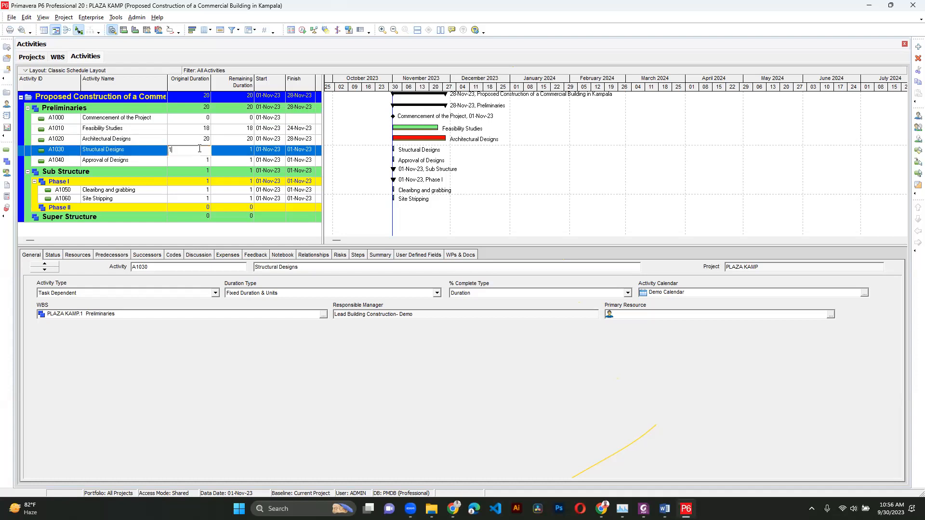
key(Return)
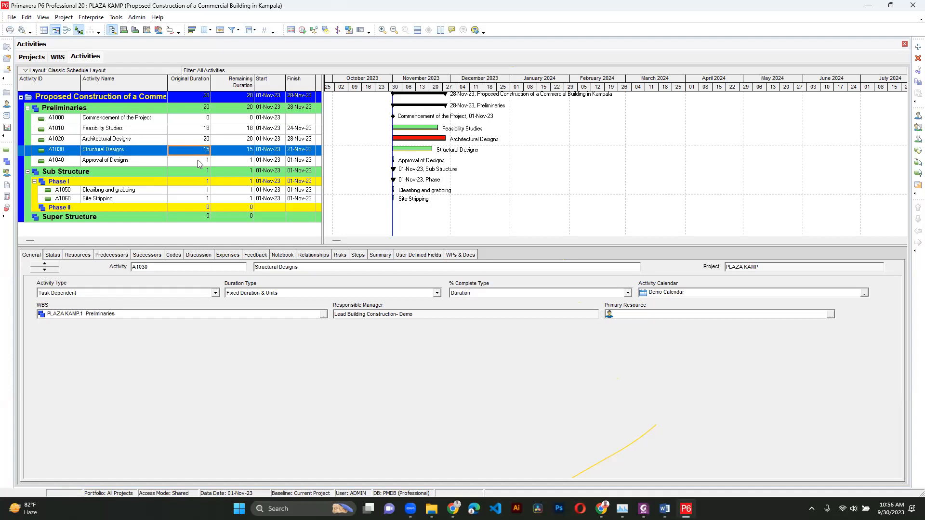
click(199, 162)
text(10)
key(Return)
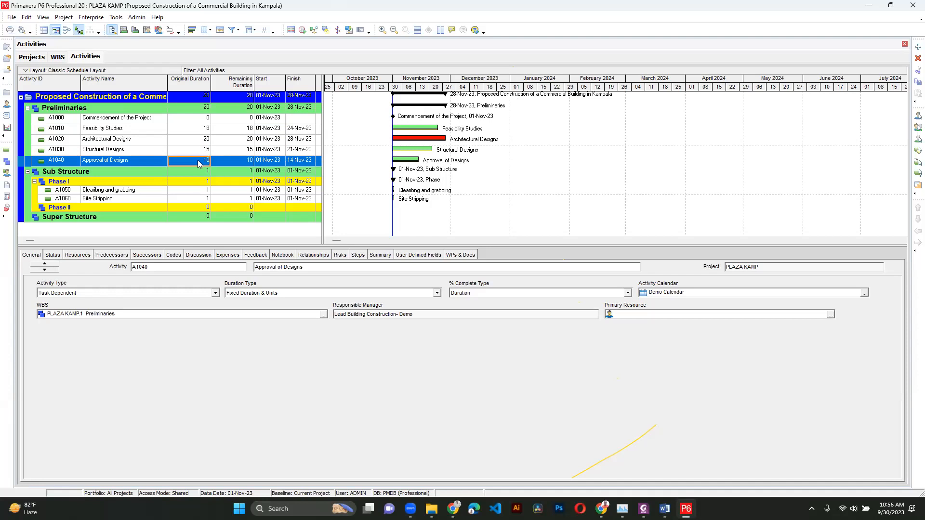
- Set the original durations of Clearibng and grabbing to 3 days and Site Stripping to 4 days
click(197, 191)
text(3)
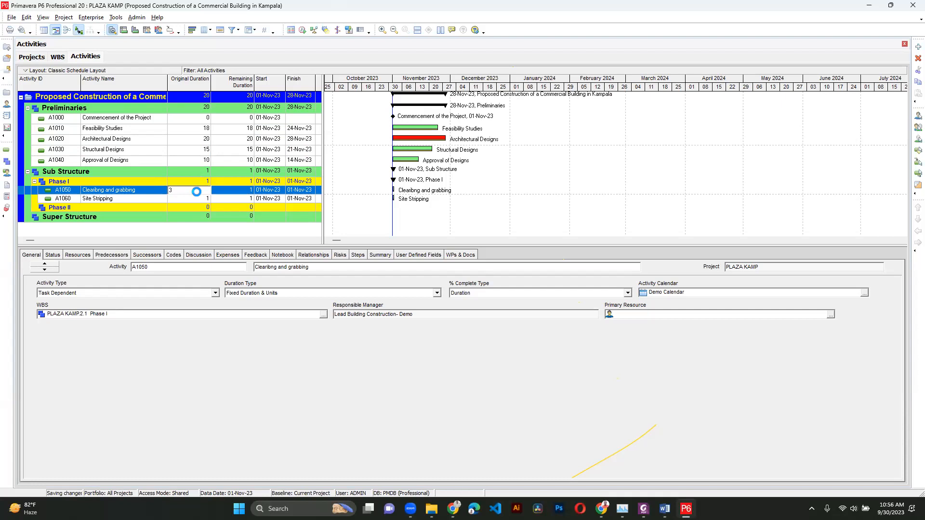
key(Return)
click(199, 202)
text(4)
key(Return)
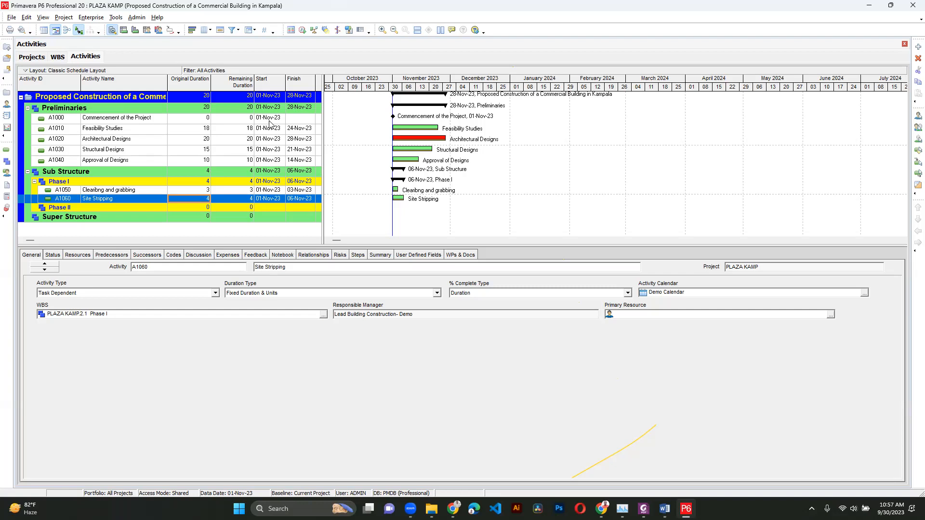
- Assign Commencement of the Project as the predecessor of Feasibility Studies
click(128, 141)
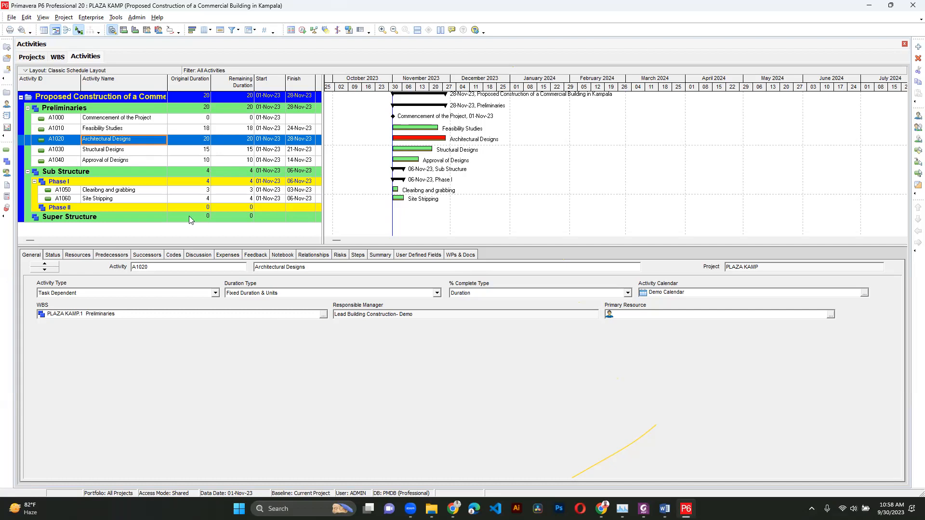
click(133, 120)
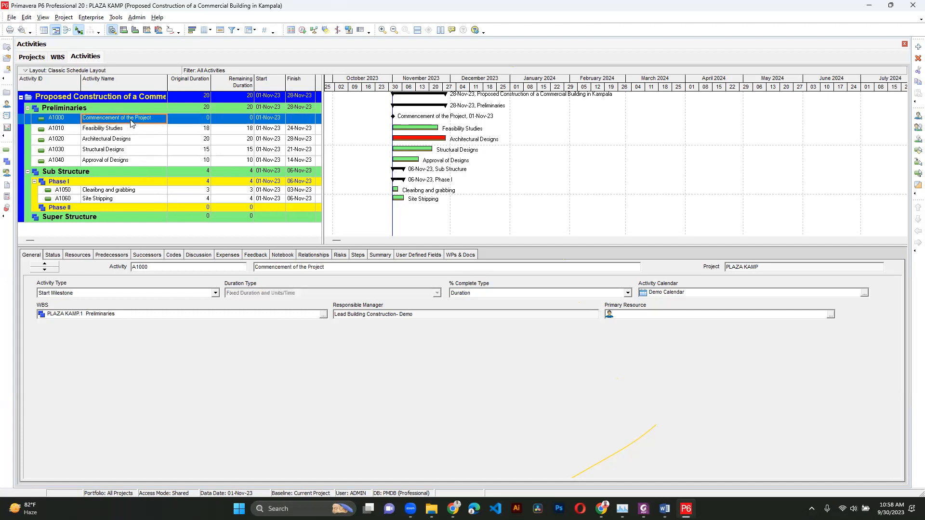
click(98, 131)
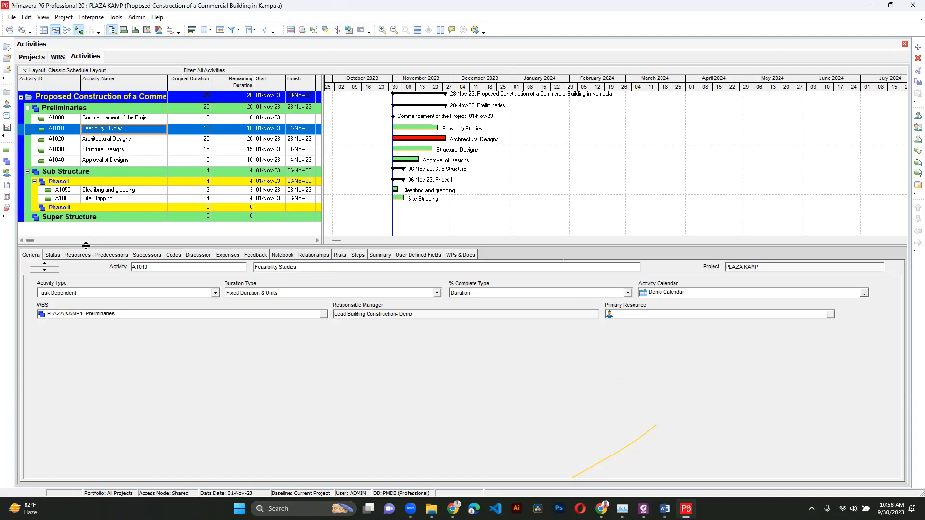
click(107, 257)
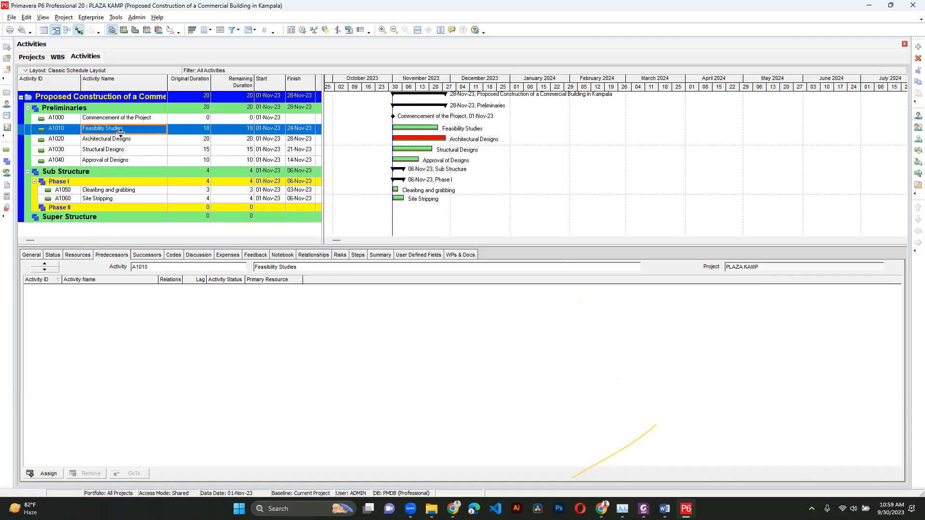
click(49, 473)
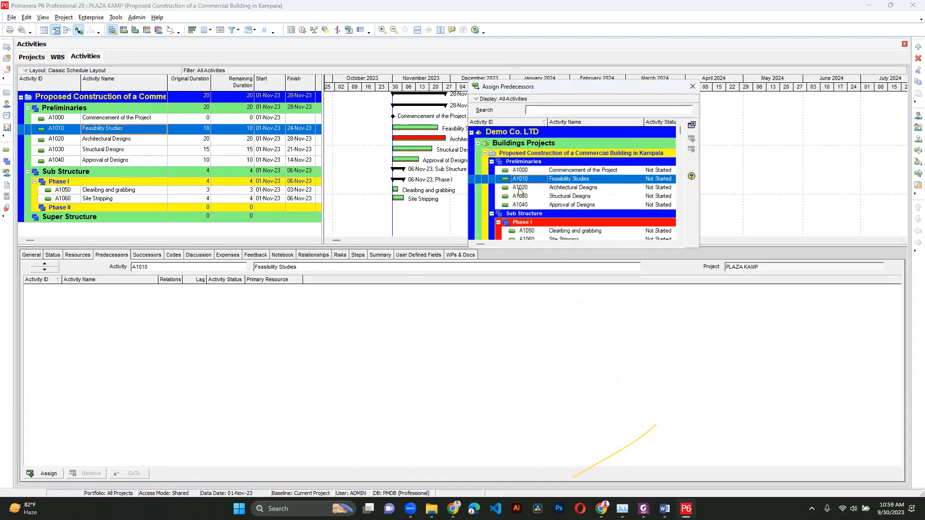
double_click(546, 171)
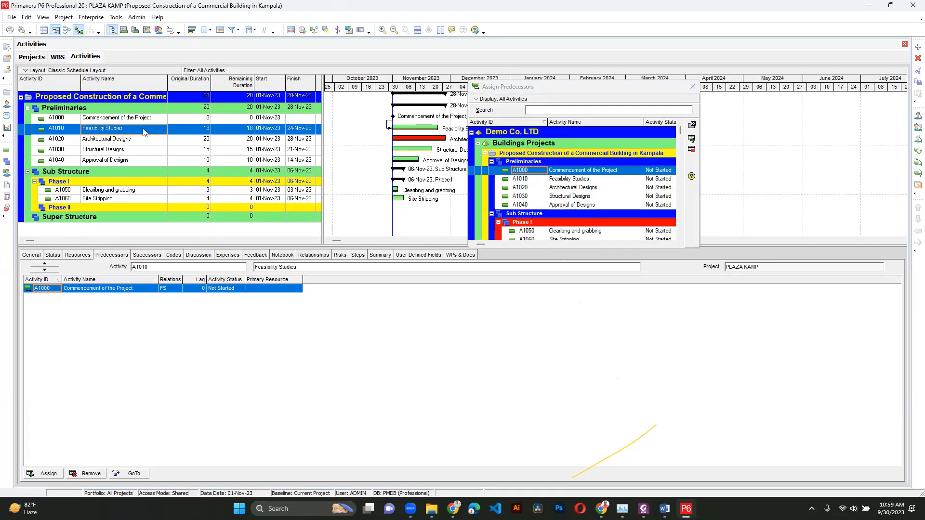
- Chain predecessors so Feasibility Studies precedes Architectural Designs, which precedes Structural Designs, which precedes Approval of Designs
click(128, 140)
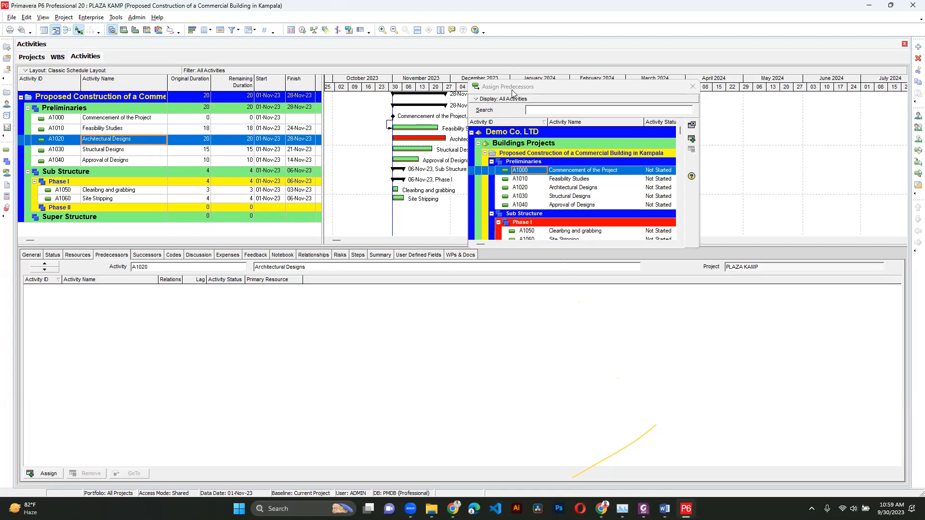
click(537, 178)
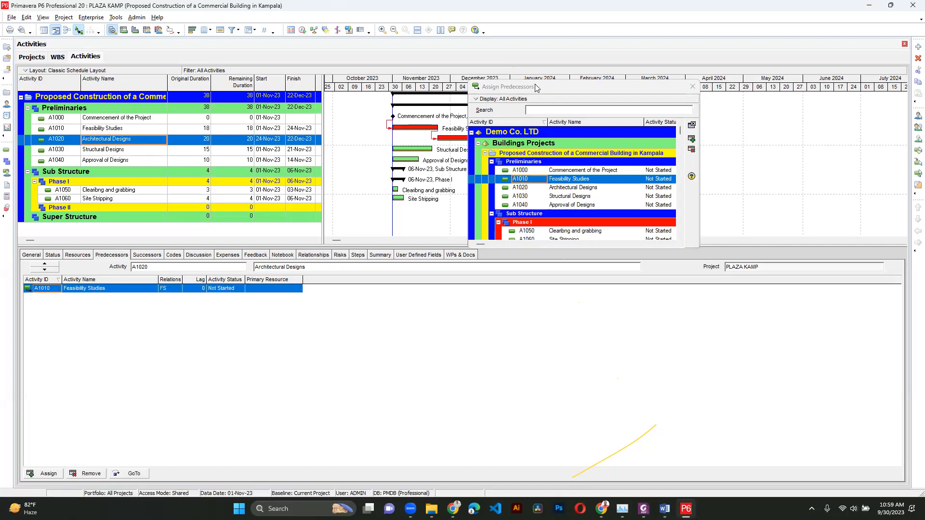
drag(539, 89, 621, 128)
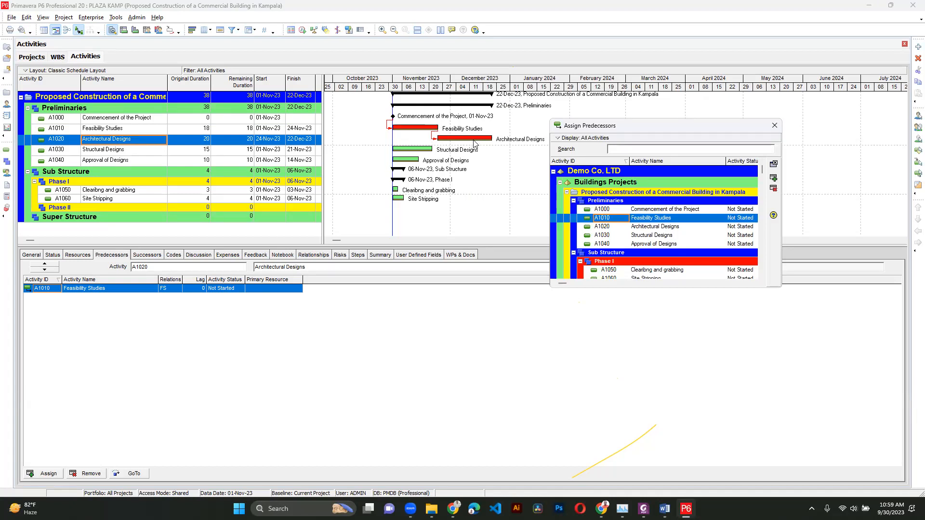
click(458, 149)
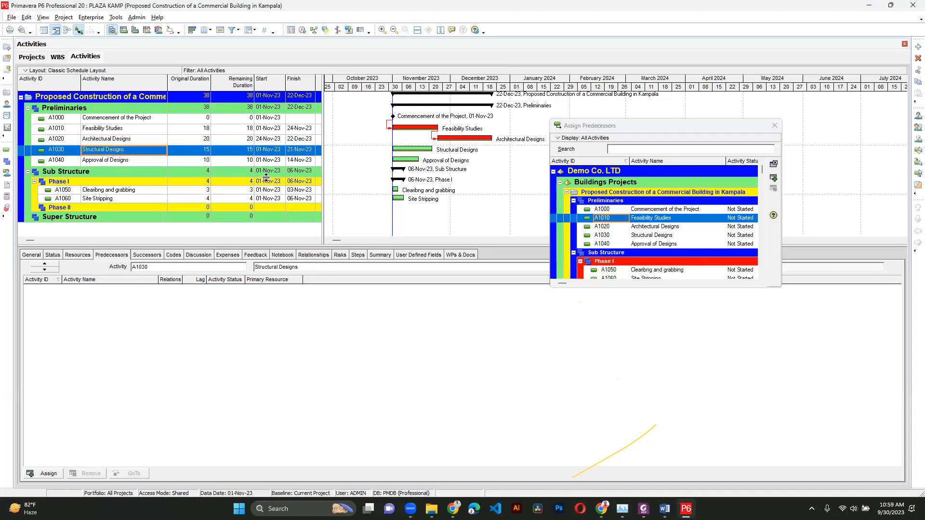
double_click(606, 227)
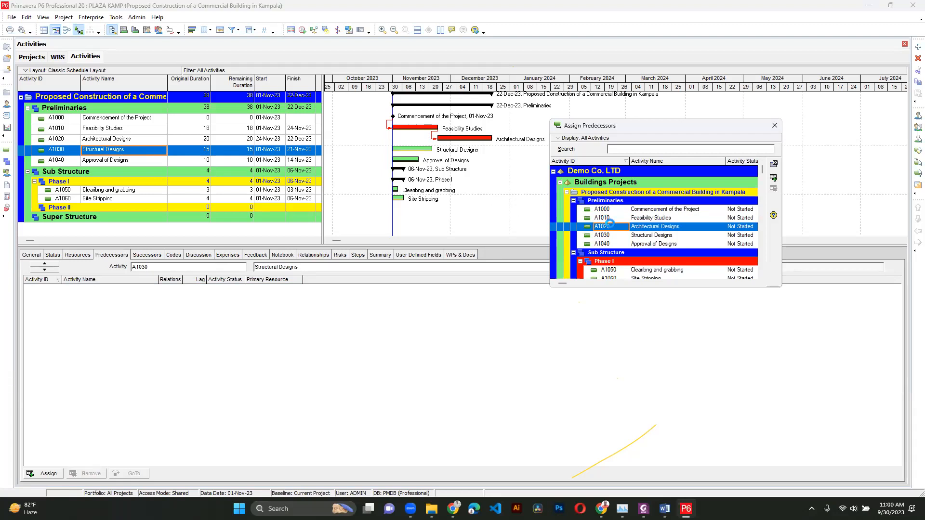
click(115, 160)
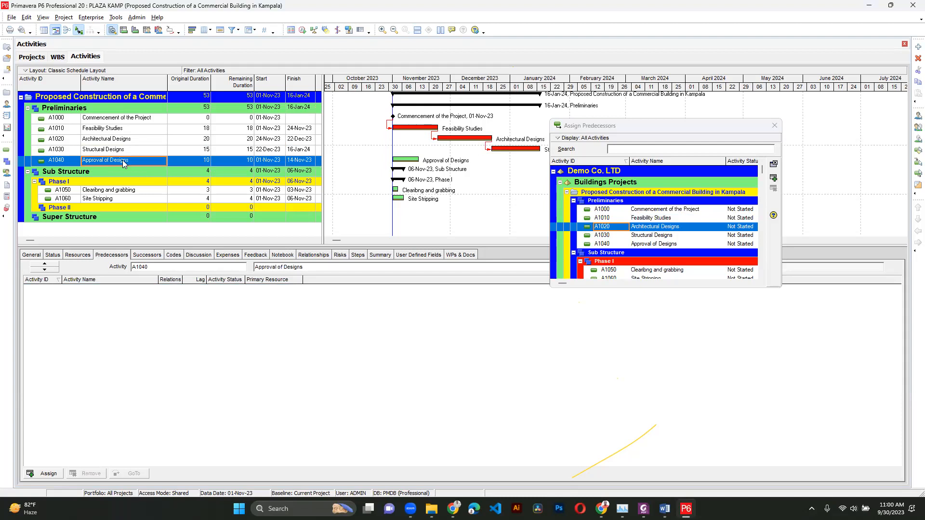
double_click(625, 235)
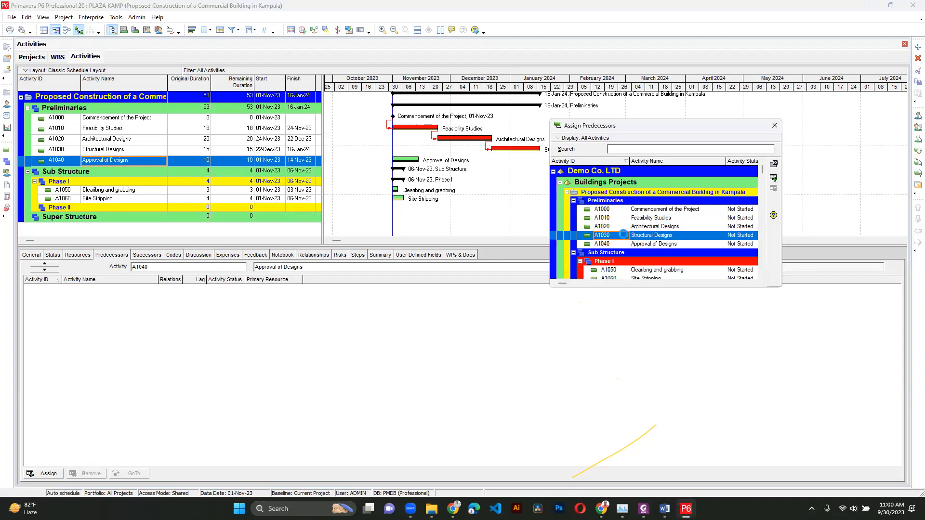
- Assign Approval of Designs as predecessor of Clearibng and grabbing, and Clearibng and grabbing as predecessor of Site Stripping
click(131, 193)
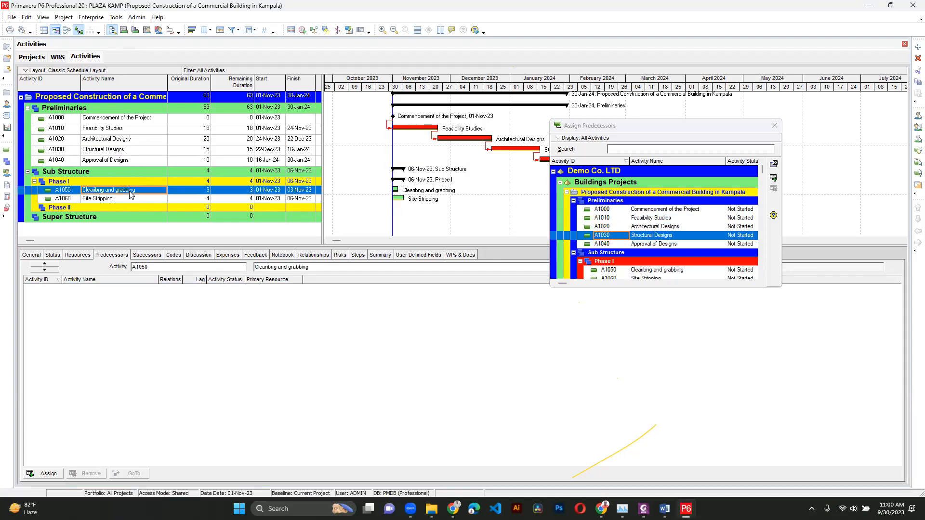
double_click(639, 245)
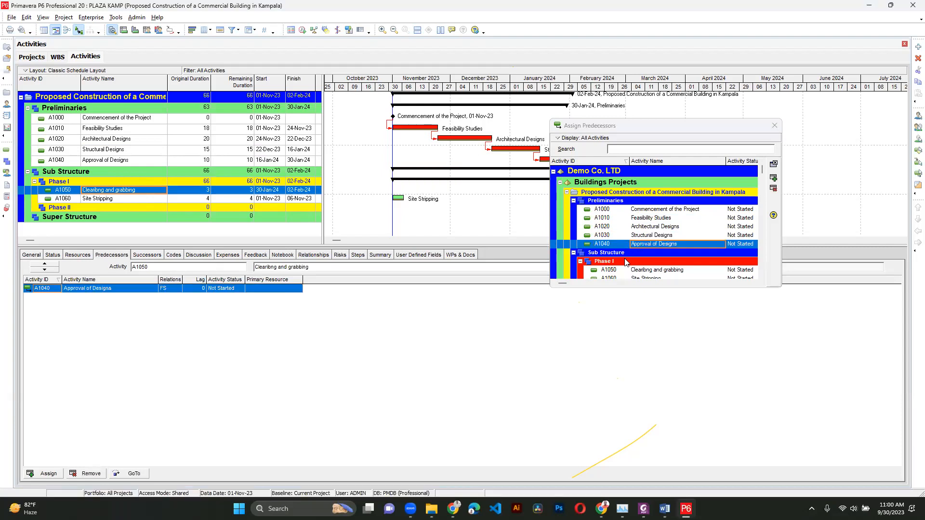
click(116, 199)
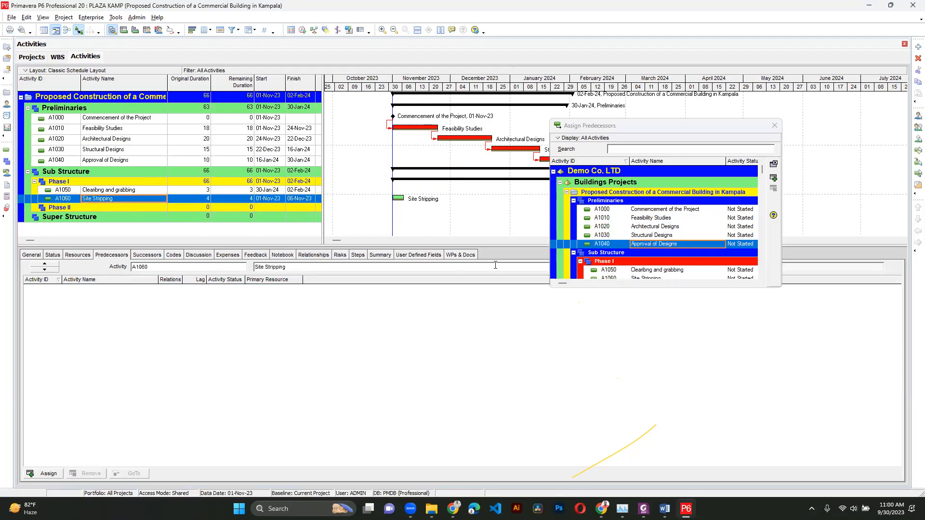
double_click(631, 271)
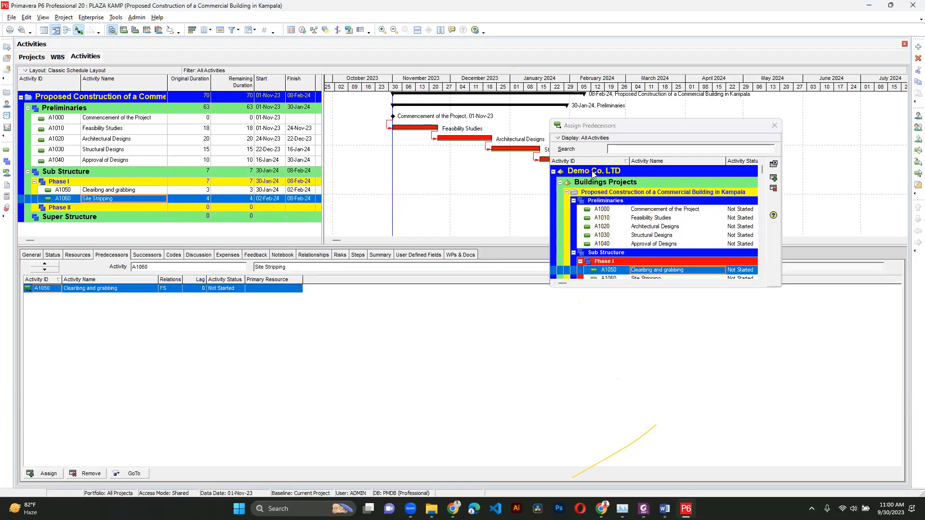
drag(627, 132, 539, 234)
click(686, 227)
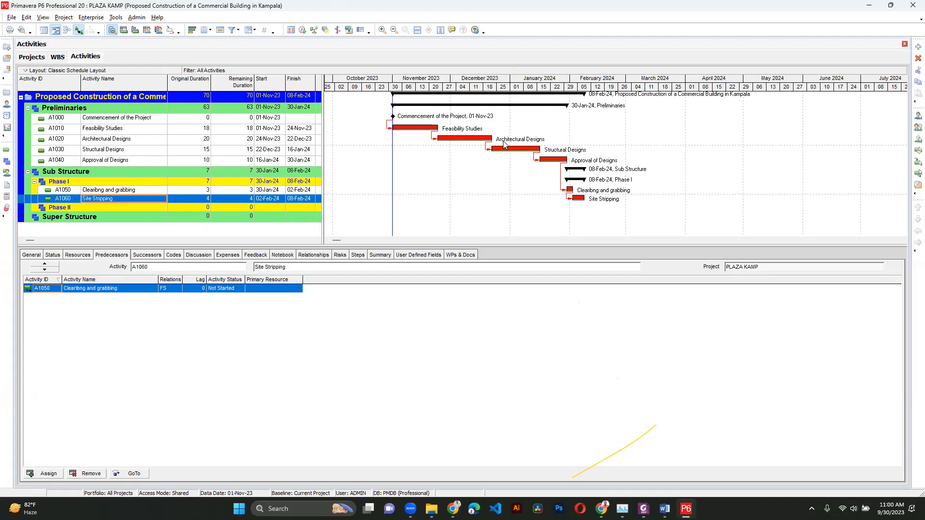
- Change the relationship between Feasibility Studies and Architectural Designs to SS
click(133, 142)
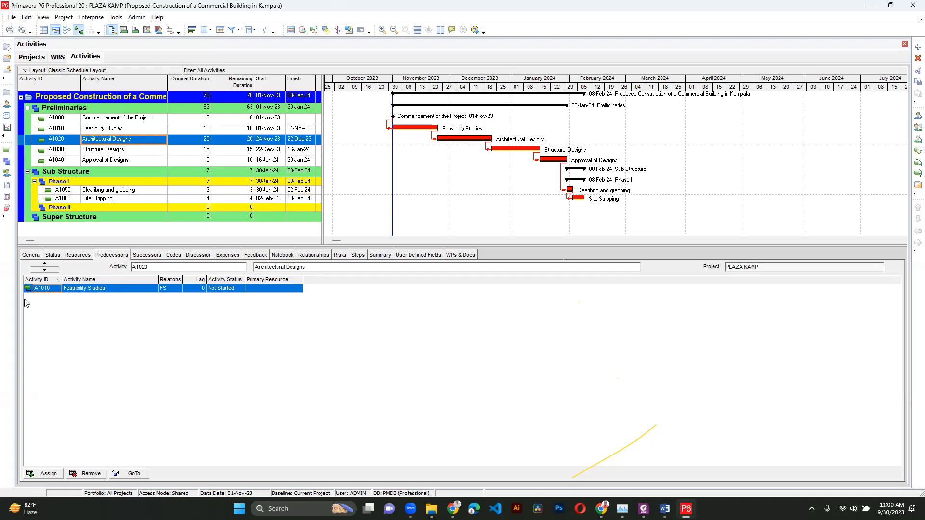
click(174, 292)
click(174, 293)
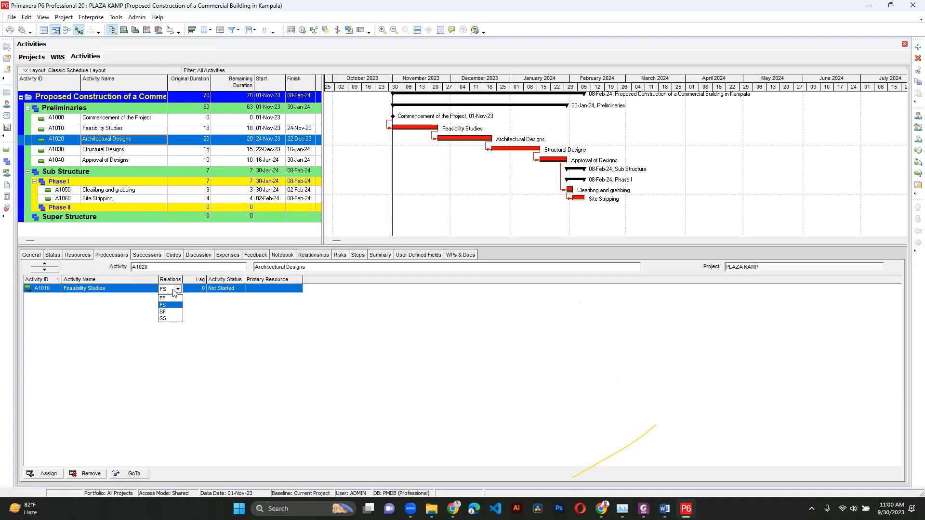
click(169, 318)
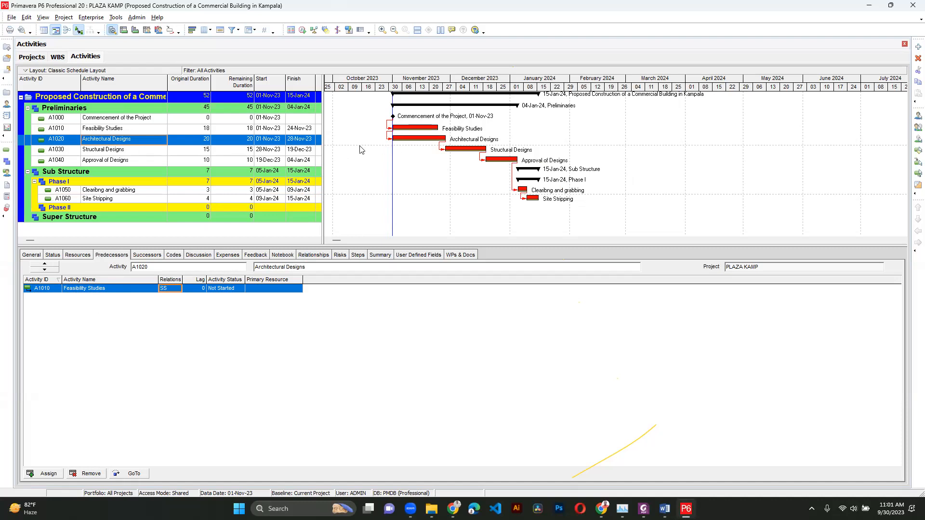
click(199, 289)
- Set the original durations of Feasibility Studies and Architectural Designs to 25 days each
click(185, 131)
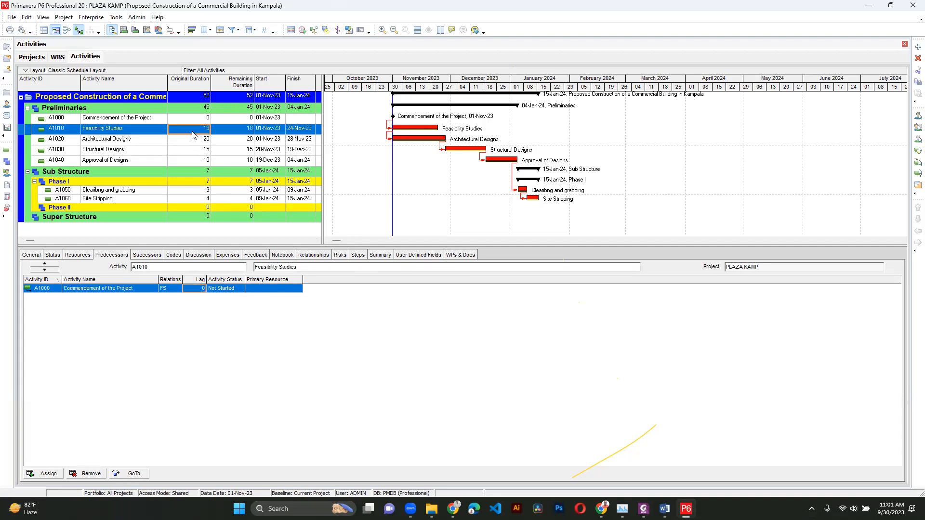
click(193, 132)
text(25)
key(Return)
click(123, 149)
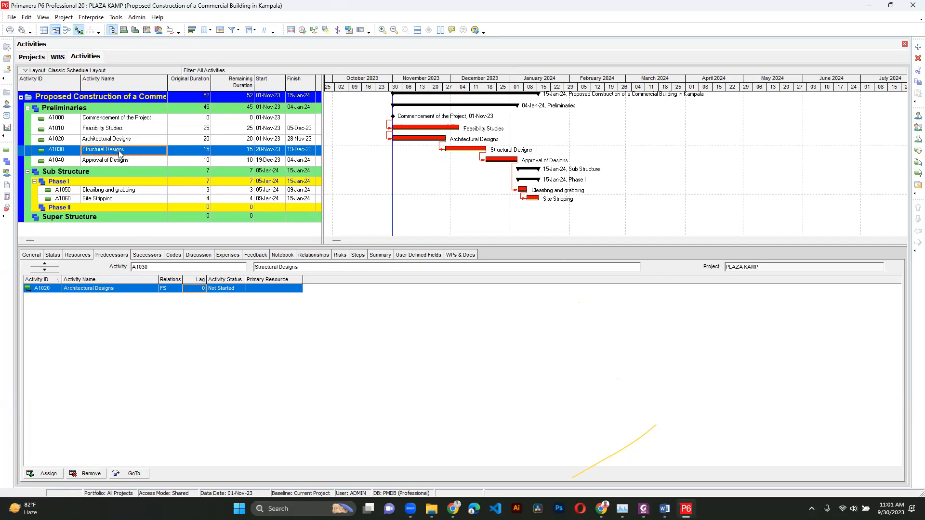
click(207, 143)
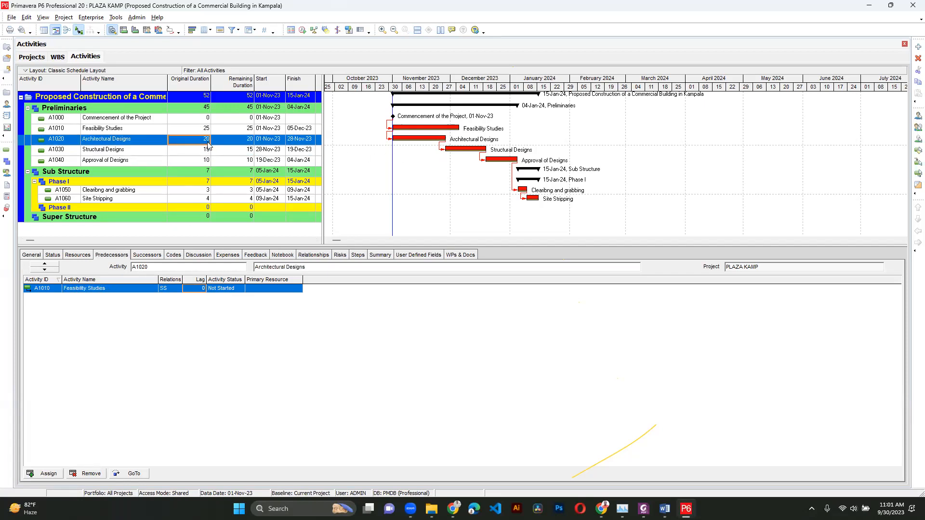
text(25)
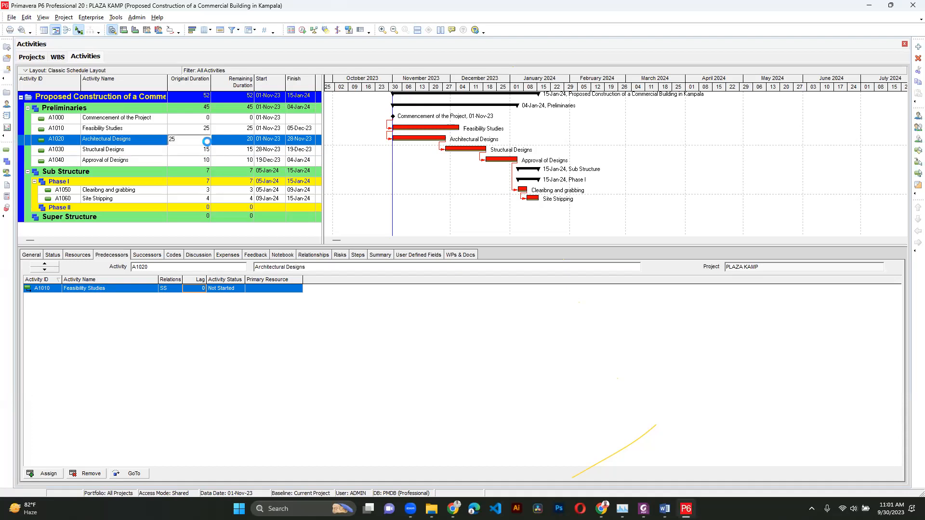
key(Return)
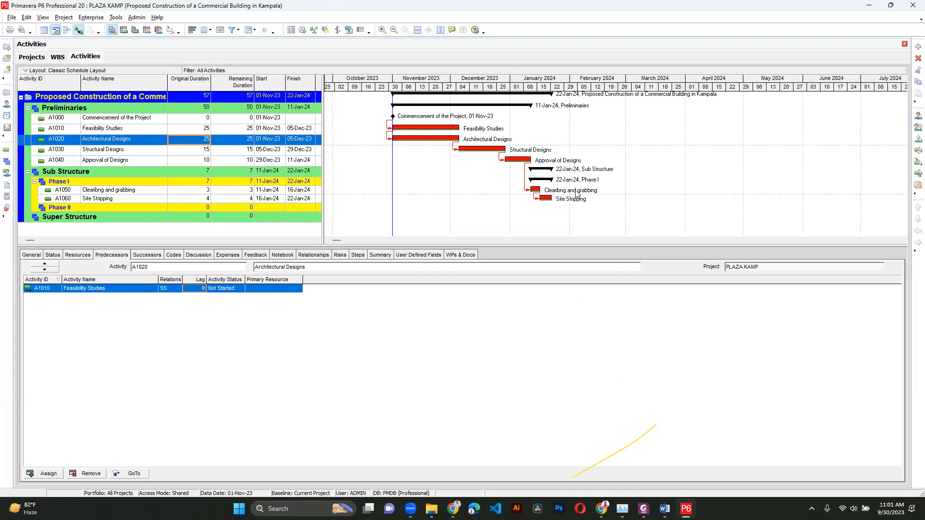
- Set the original duration of Structural Designs to 20 days
click(201, 151)
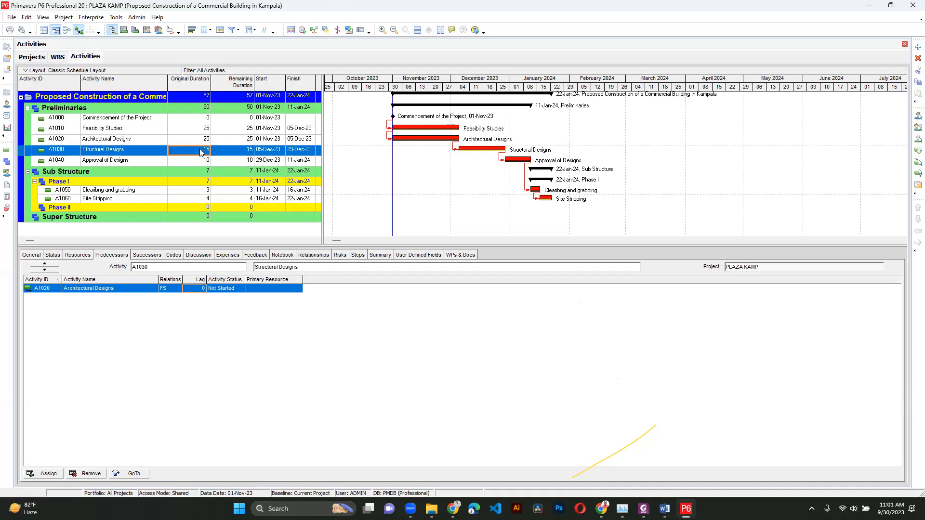
text(20)
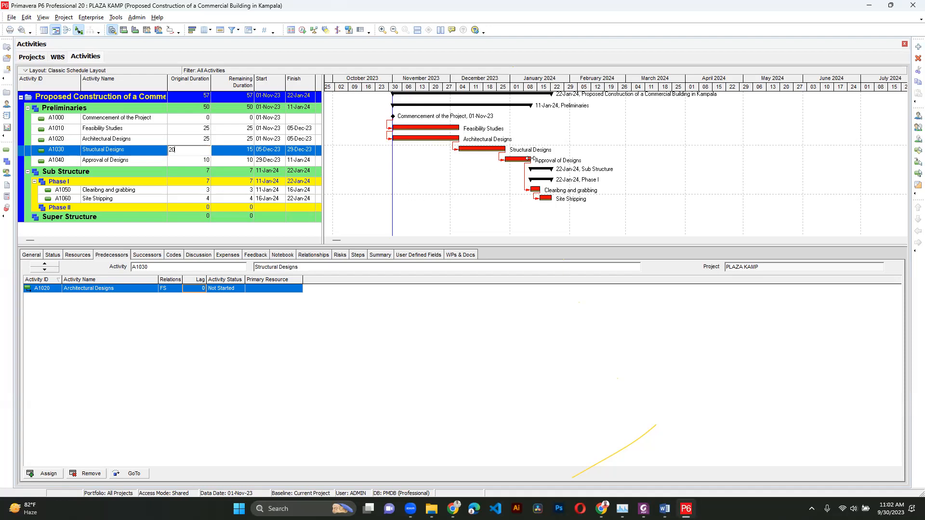
key(Return)
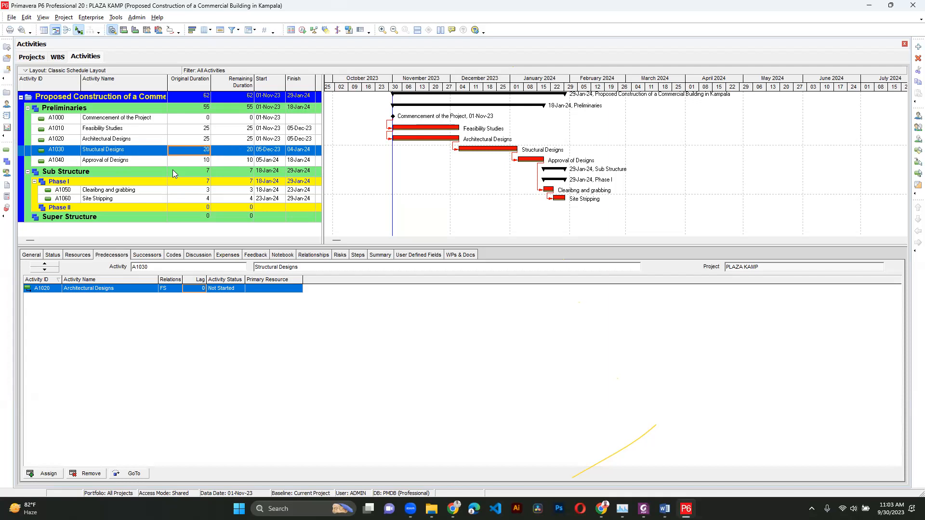
click(91, 17)
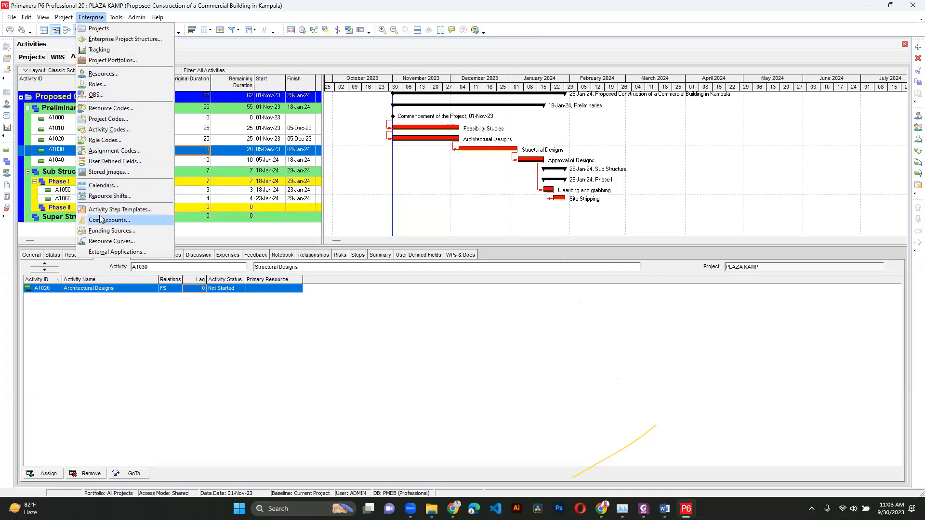
- Open the enterprise Resources window and add a new resource
click(102, 74)
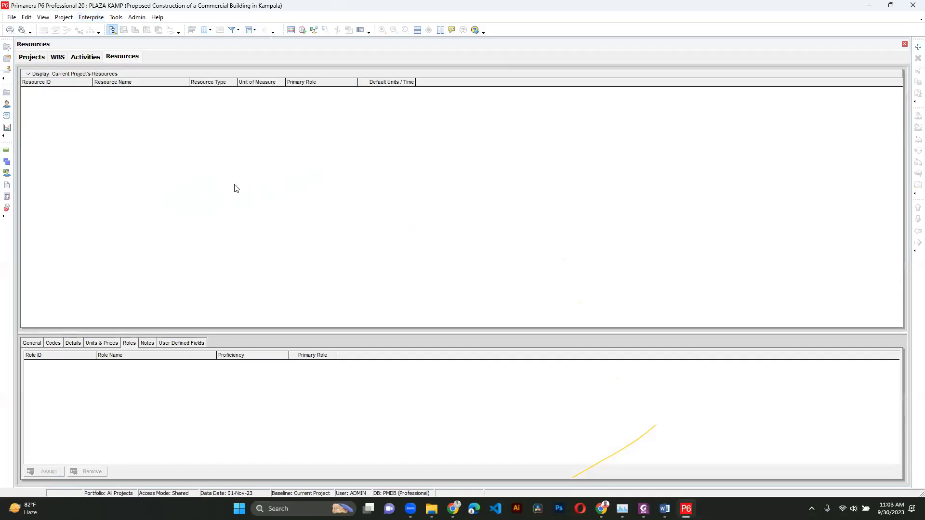
right_click(268, 161)
click(341, 240)
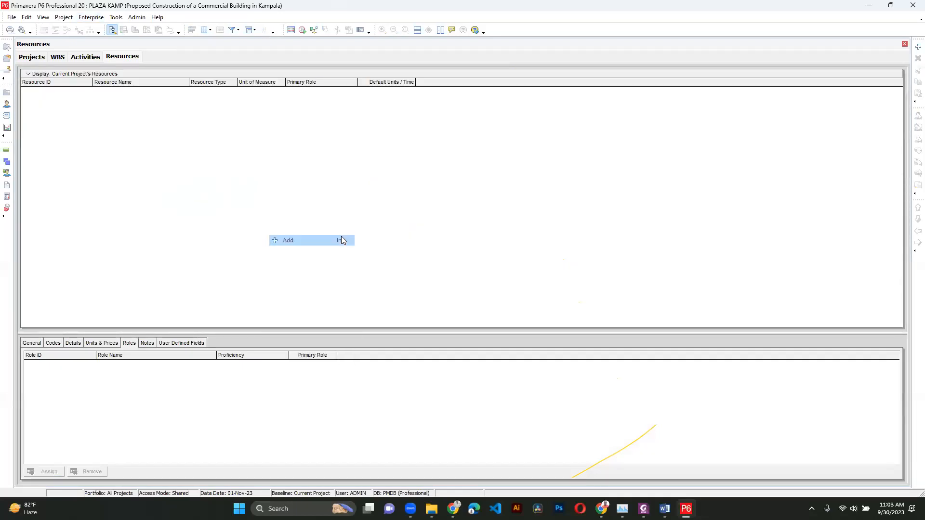
click(442, 264)
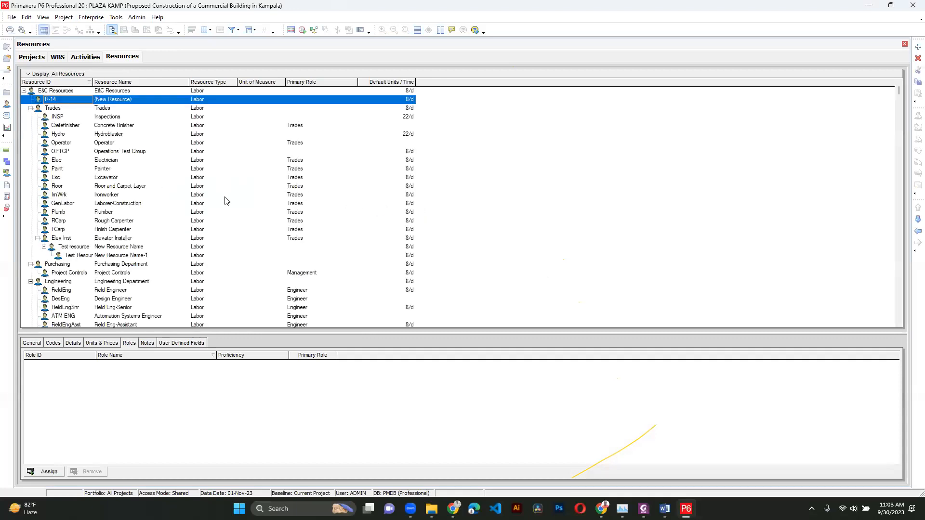
- Among the MK resources, change the Cement resource's unit of measure to Tons
drag(899, 92, 909, 325)
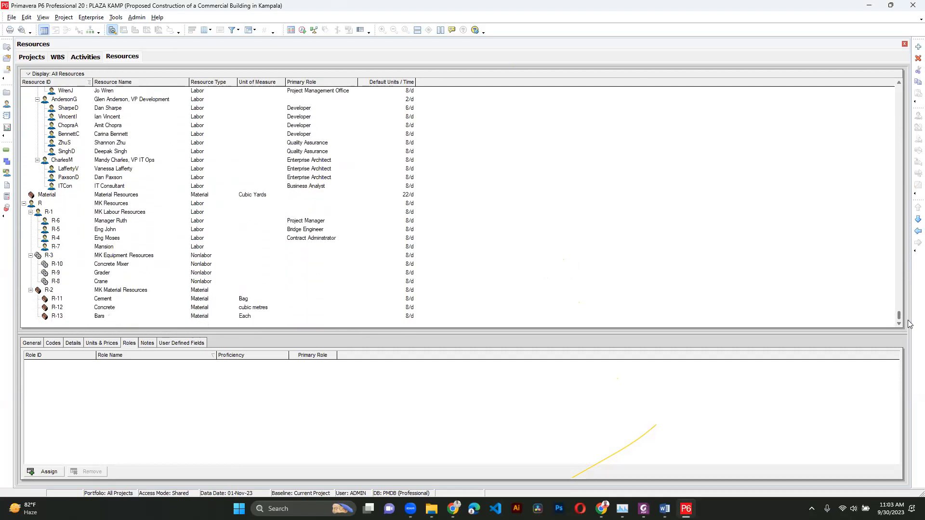
click(47, 204)
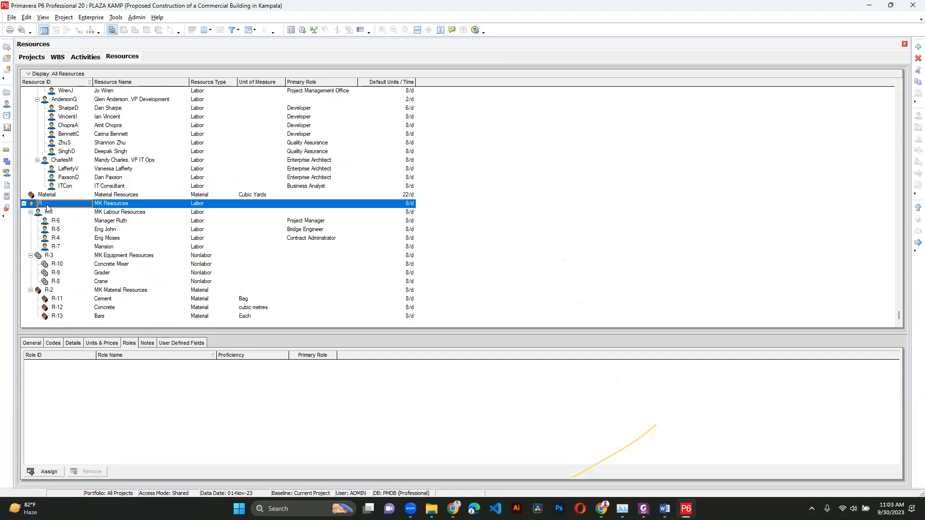
click(197, 211)
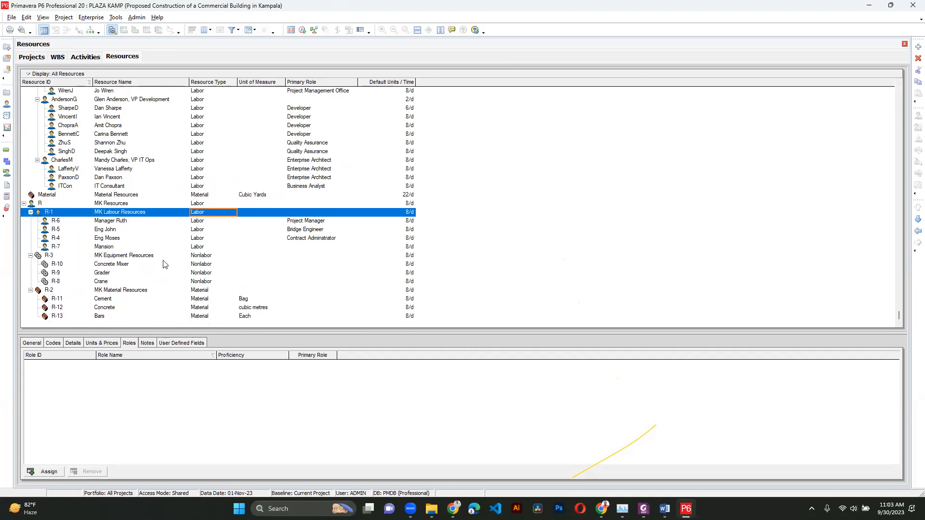
click(198, 256)
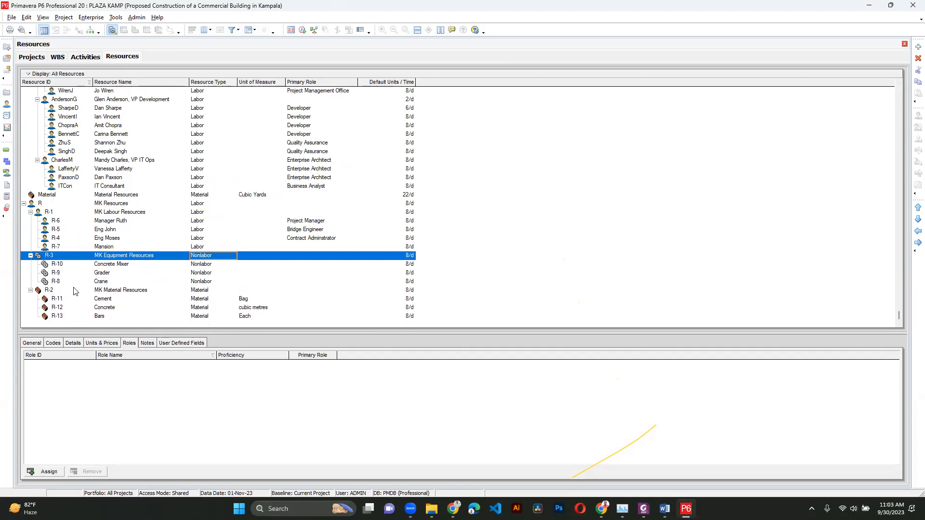
click(208, 292)
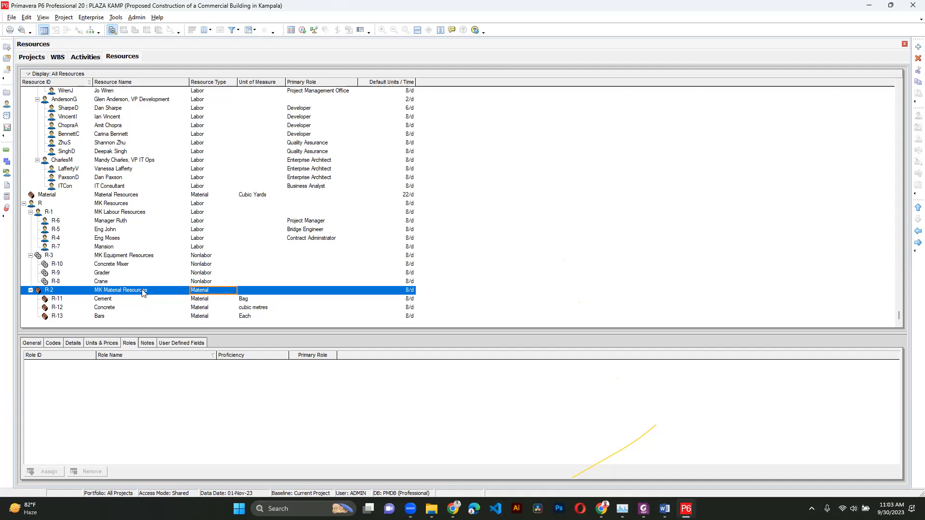
click(136, 301)
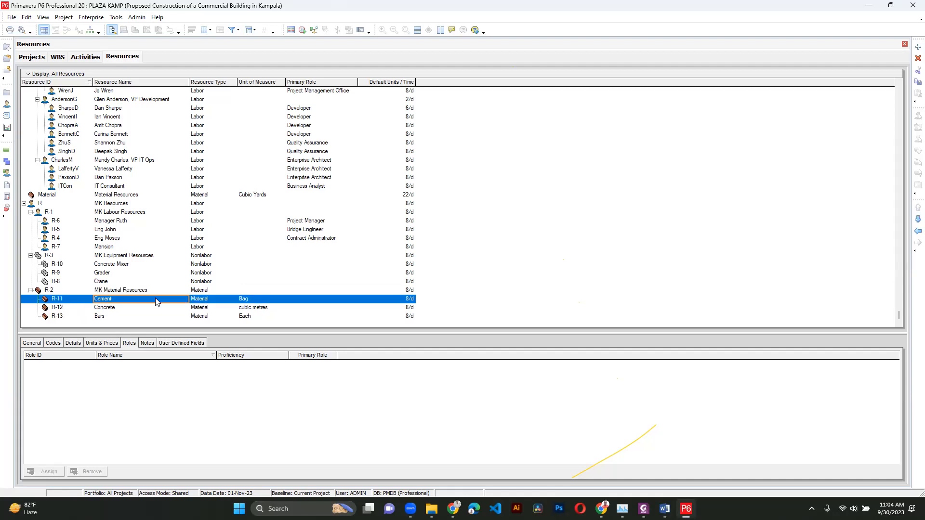
click(34, 345)
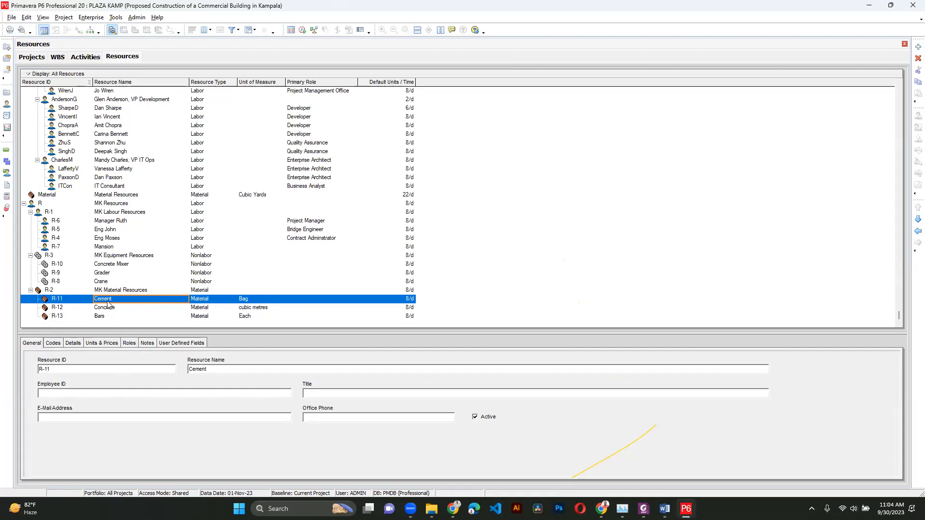
click(103, 345)
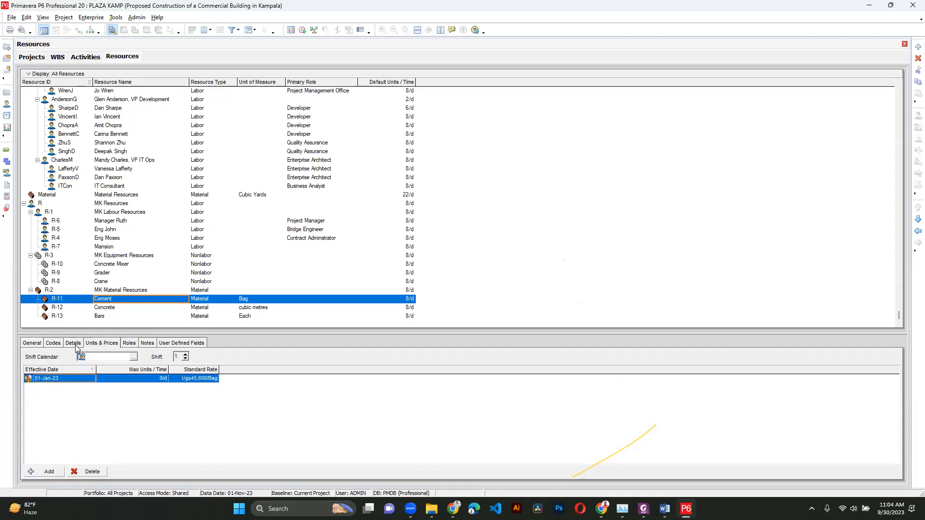
click(73, 344)
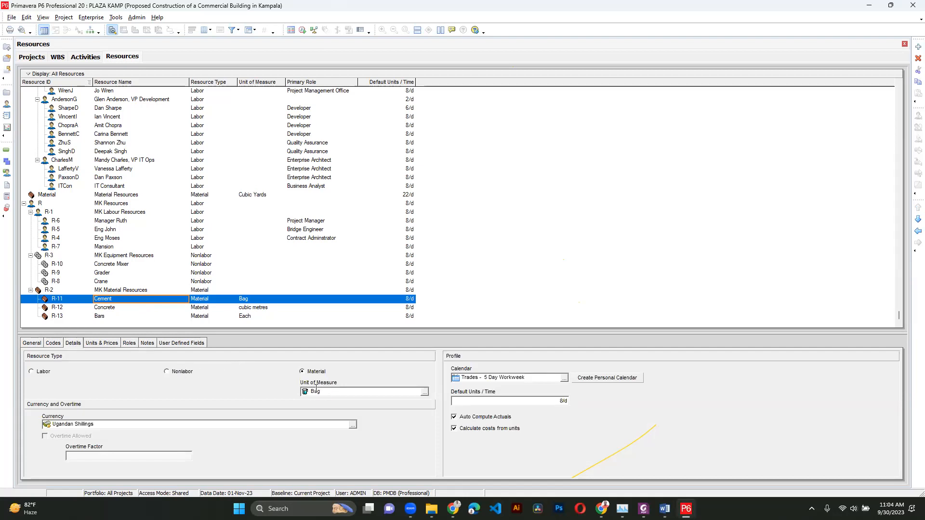
click(424, 393)
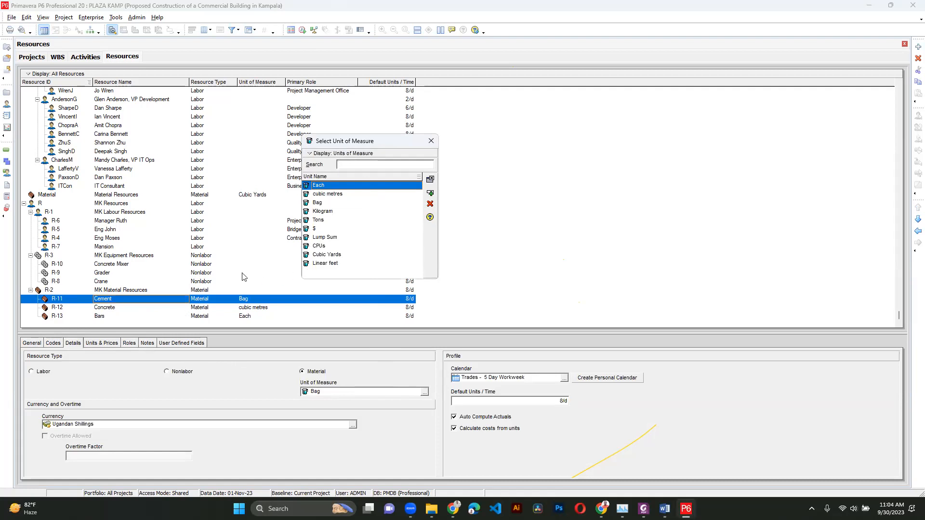
double_click(331, 220)
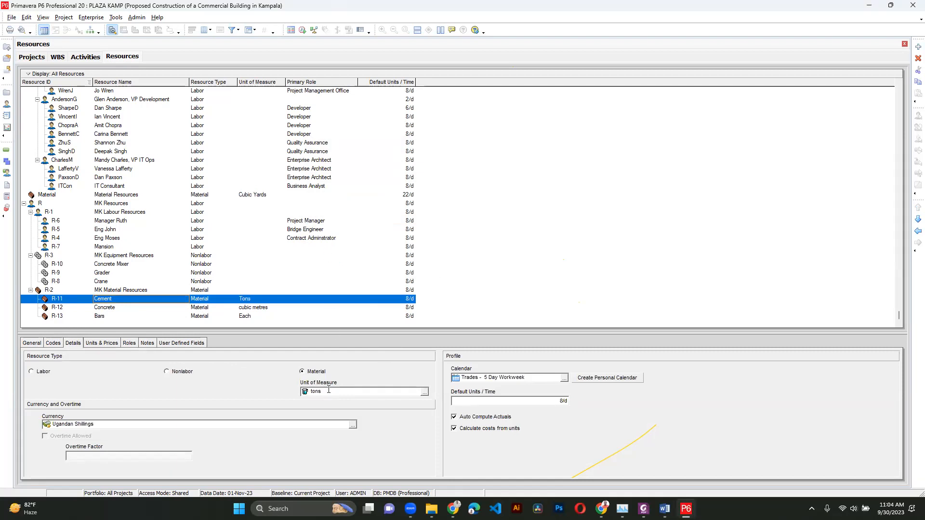
- Set Cement's standard rate to 20,000,000 per ton
click(115, 344)
click(193, 378)
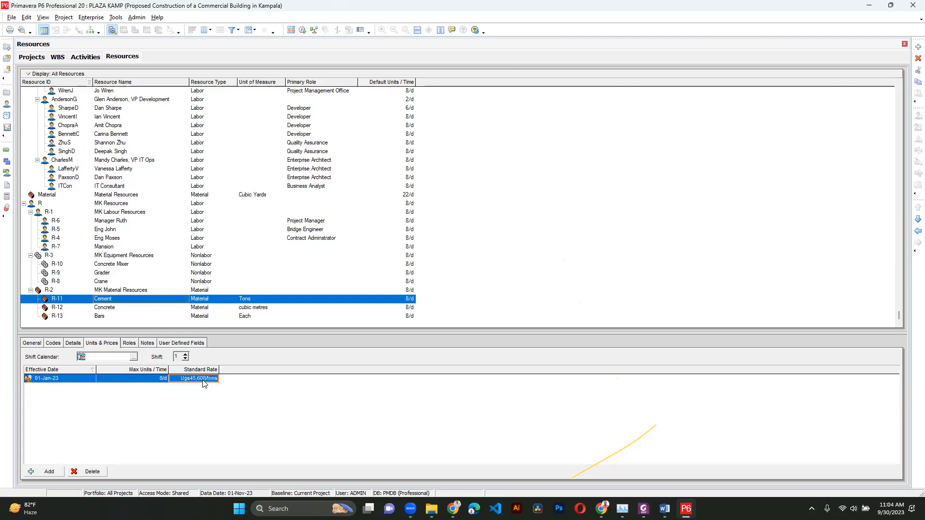
text(20,000,)
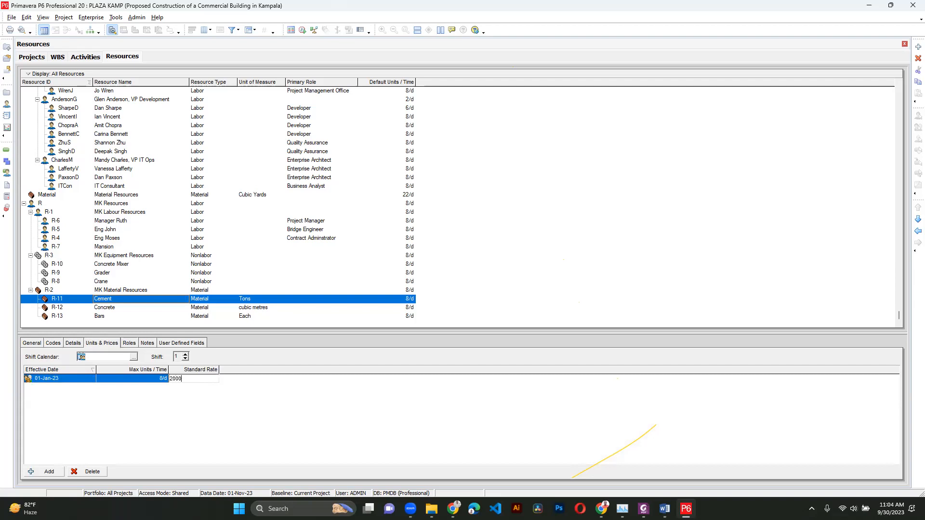
text(000)
key(Return)
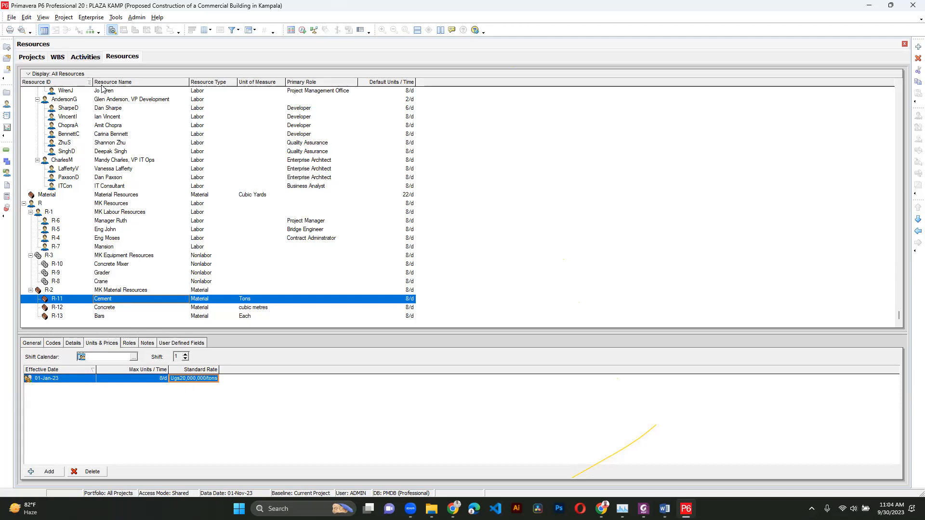
- Add a new activity named Walling under the Super Structure WBS
click(86, 57)
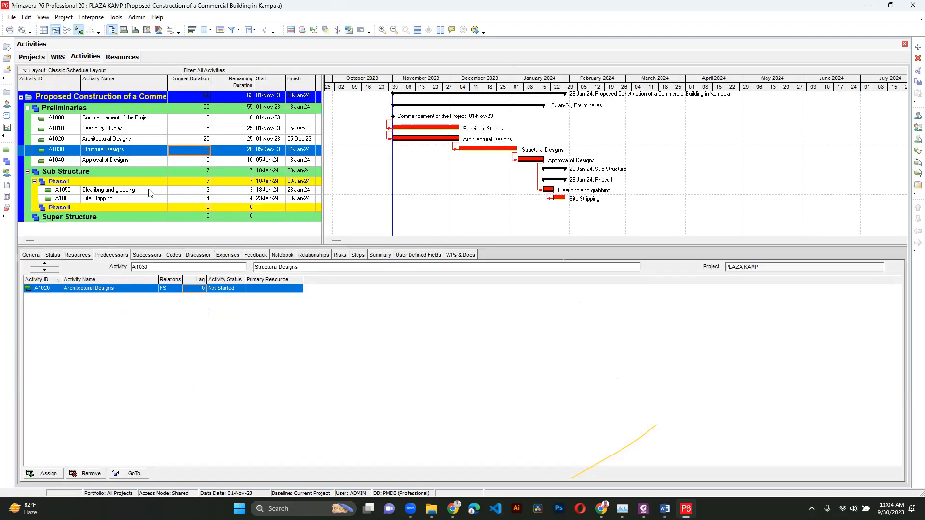
right_click(132, 208)
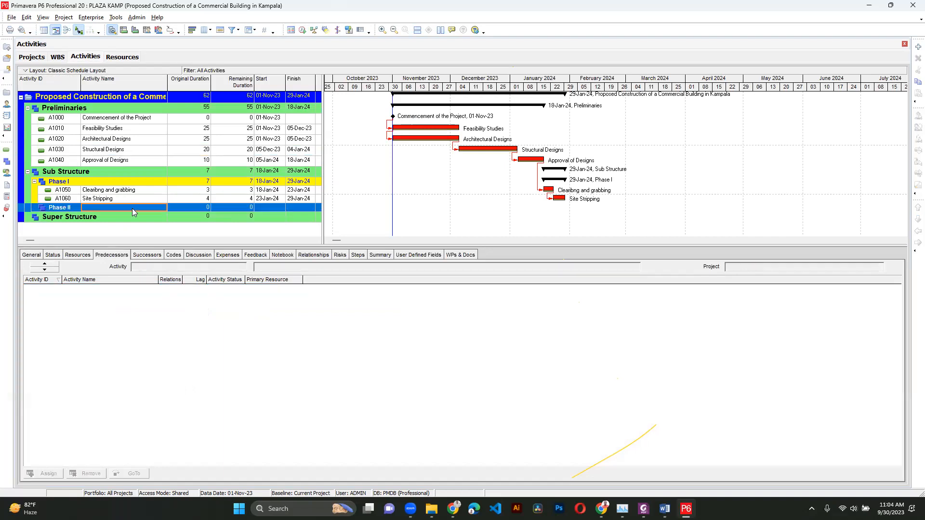
click(103, 215)
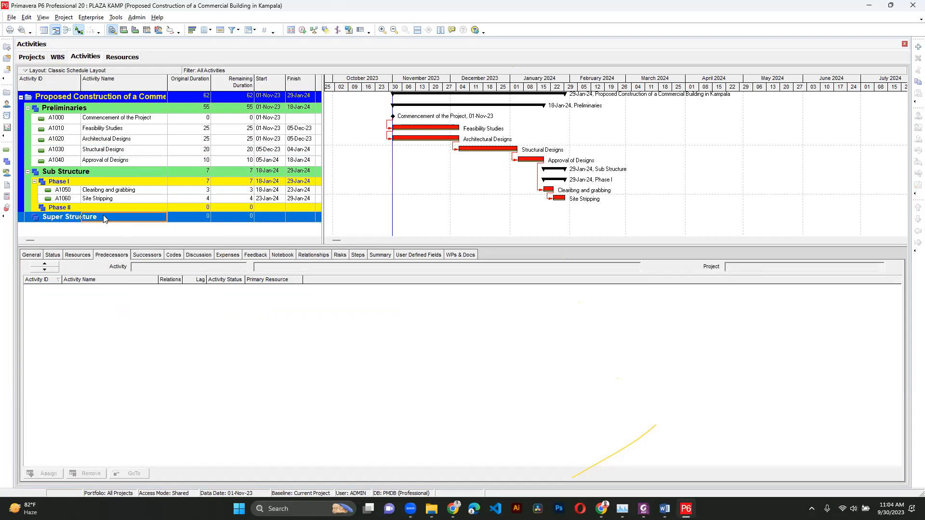
right_click(103, 214)
click(126, 280)
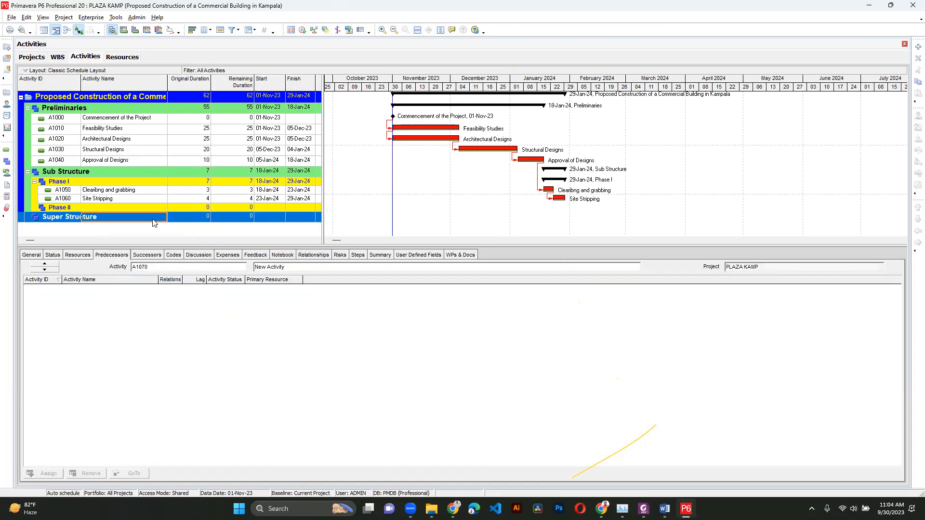
text(Walling)
key(Return)
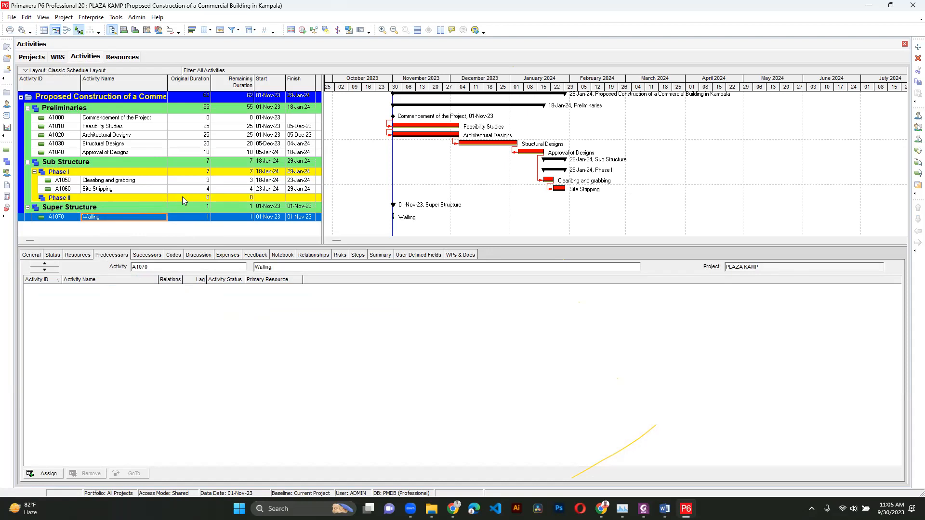
- Set Walling's original duration to 20 days
click(203, 220)
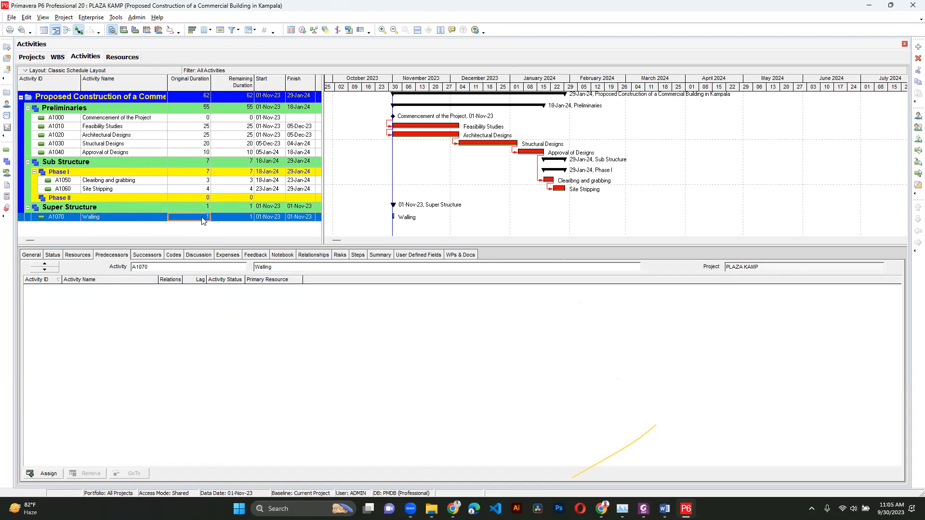
text(20)
key(Return)
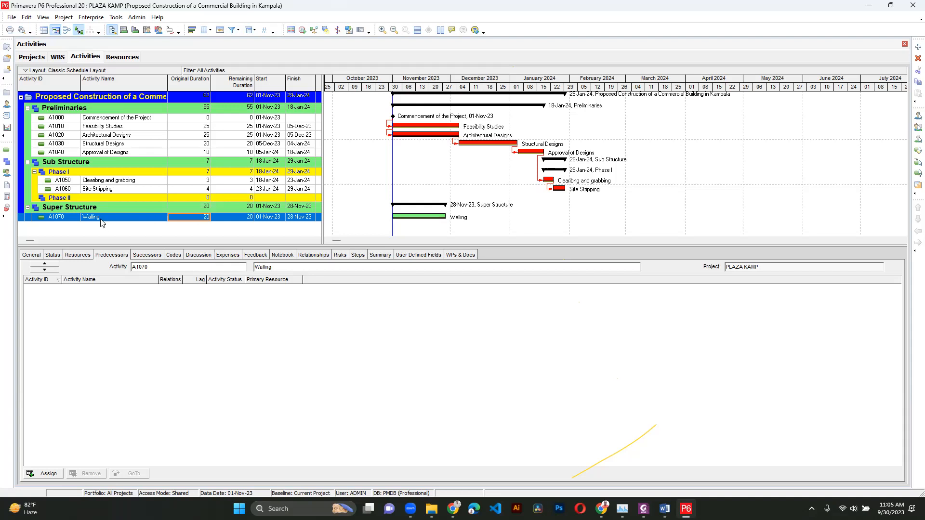
- Assign the Cement resource to Walling and set its budgeted units to 3
click(73, 257)
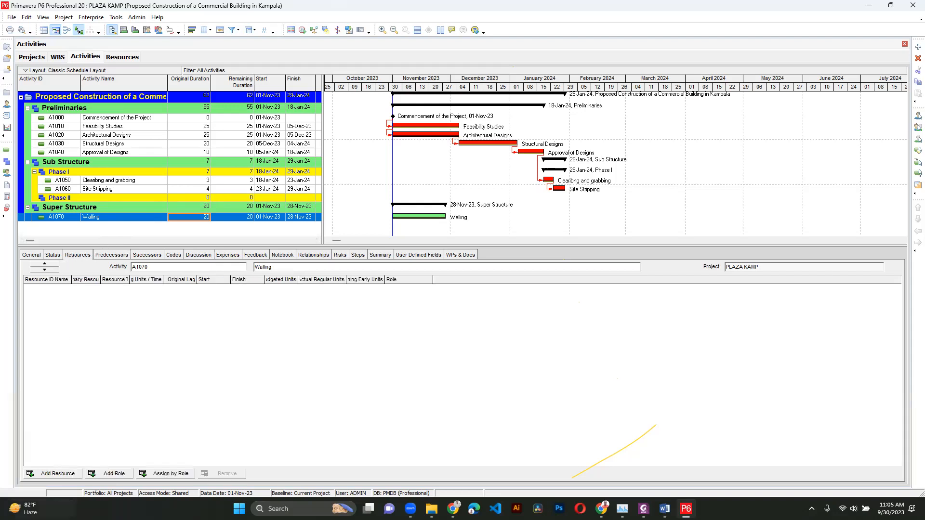
click(53, 473)
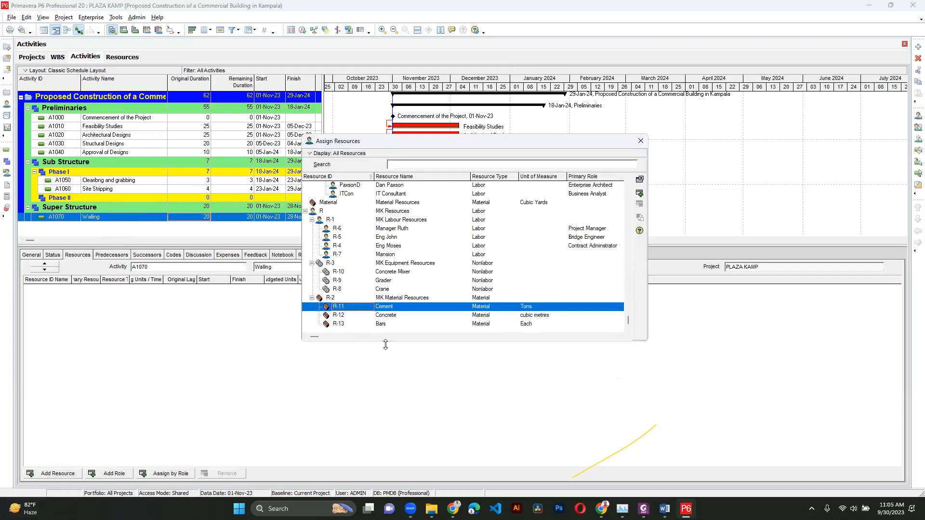
double_click(406, 307)
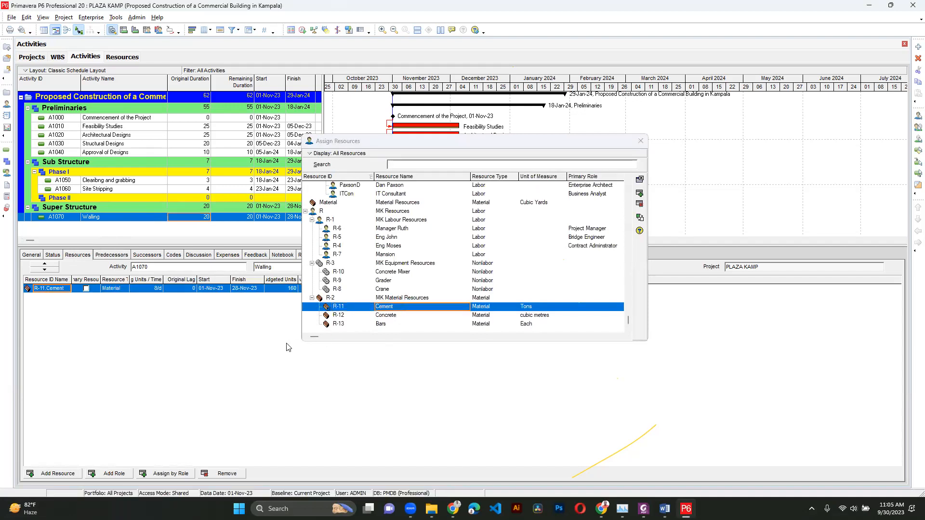
click(641, 141)
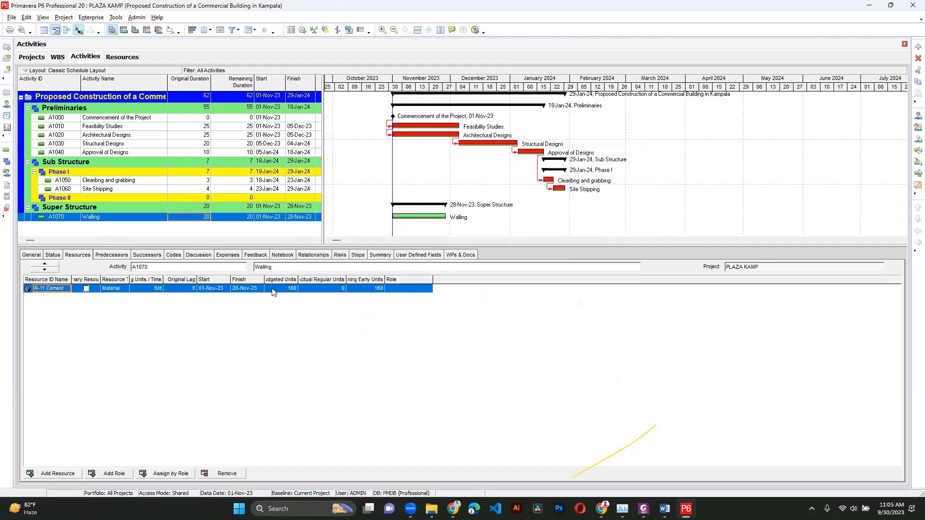
click(289, 289)
click(290, 288)
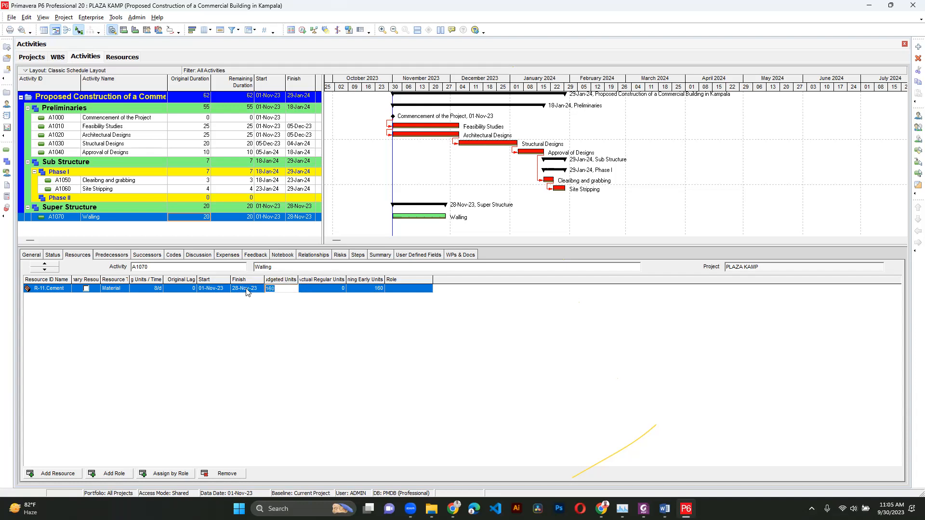
text(3)
key(Return)
- Assign the labour resources R-7 and R-5 to the Walling activity
click(53, 474)
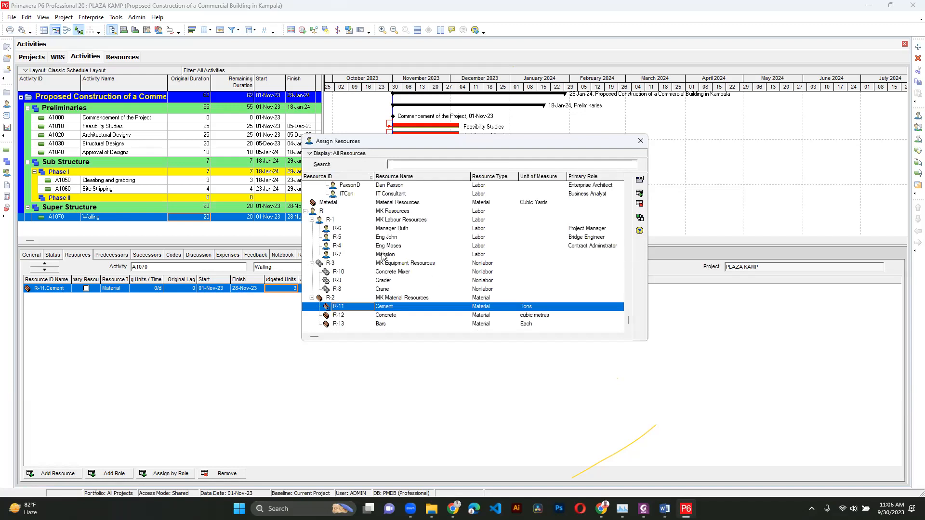
double_click(383, 255)
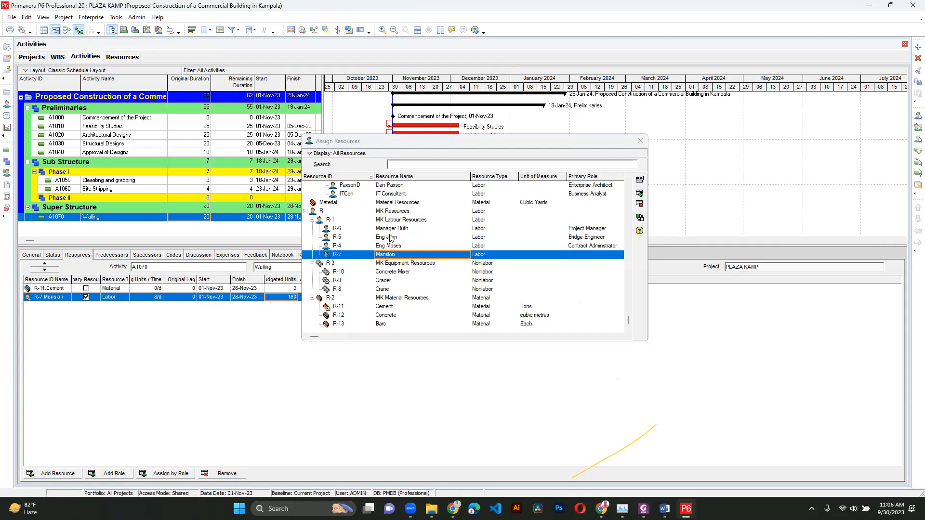
double_click(391, 238)
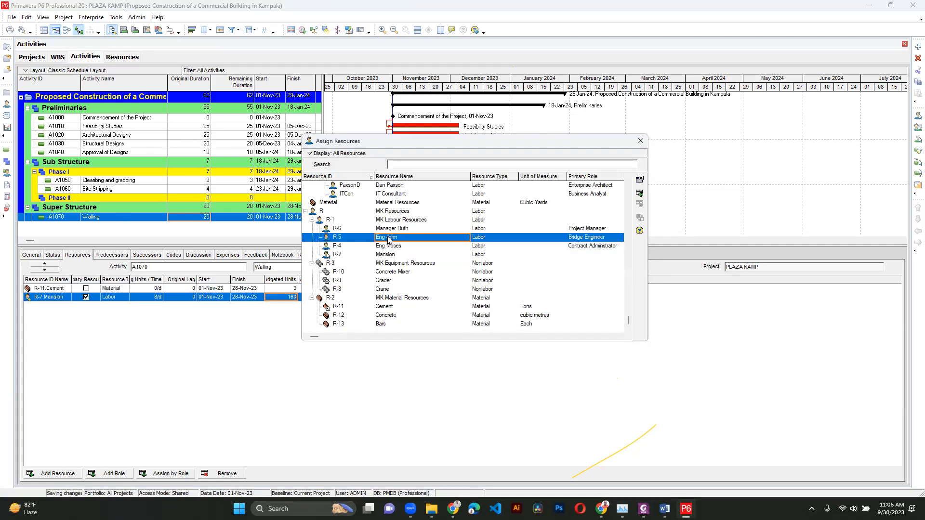
click(640, 140)
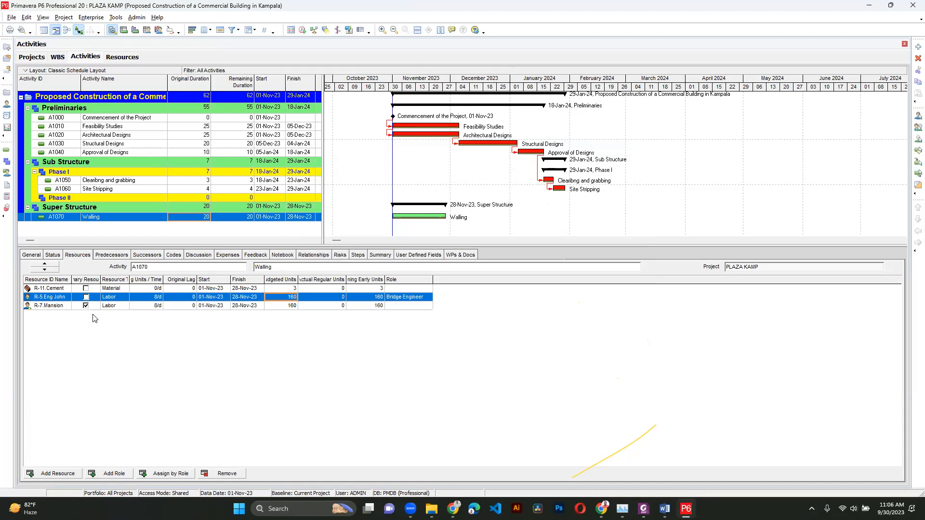
- Review the labour resources' units and standard rates in the Resources view, moving between Resources and Activities
click(122, 57)
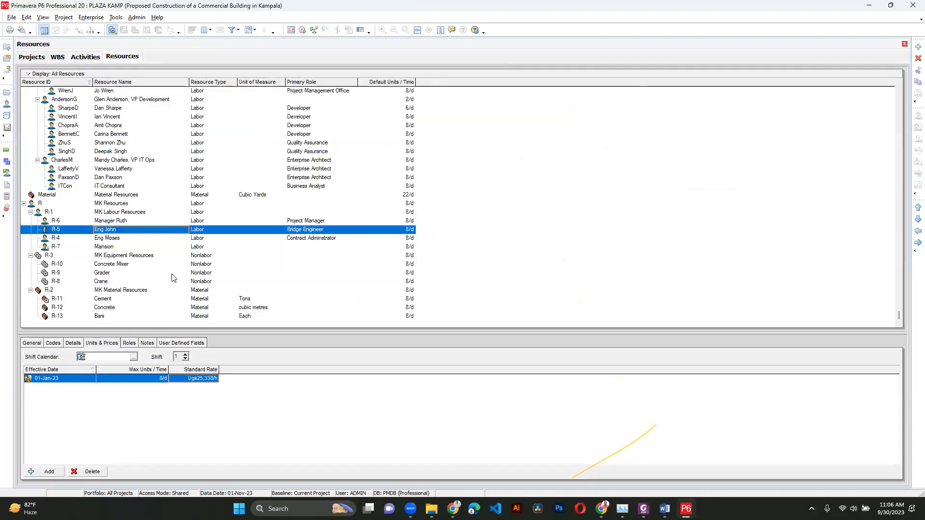
click(125, 222)
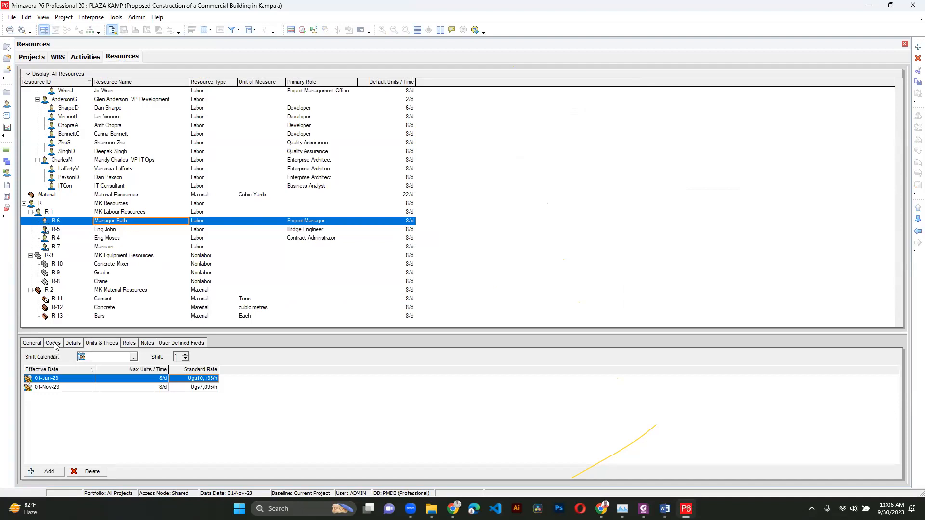
click(94, 343)
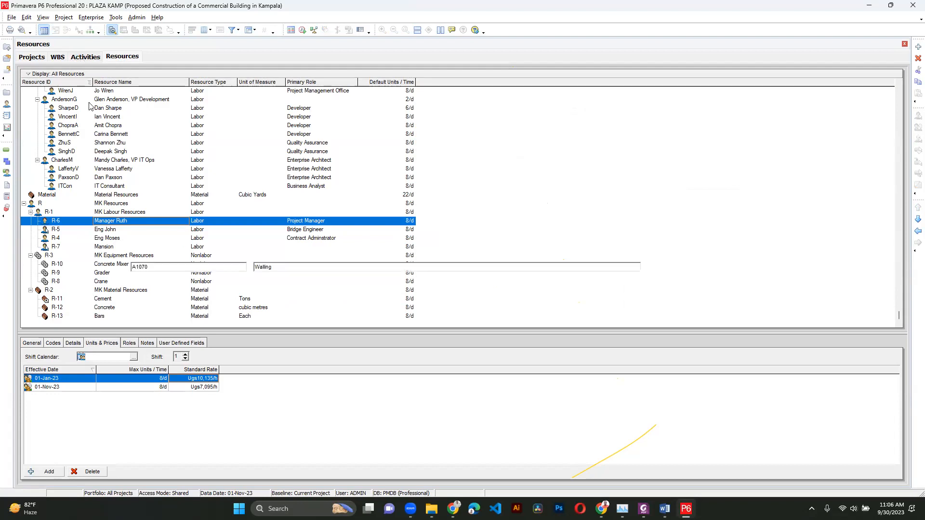
click(85, 56)
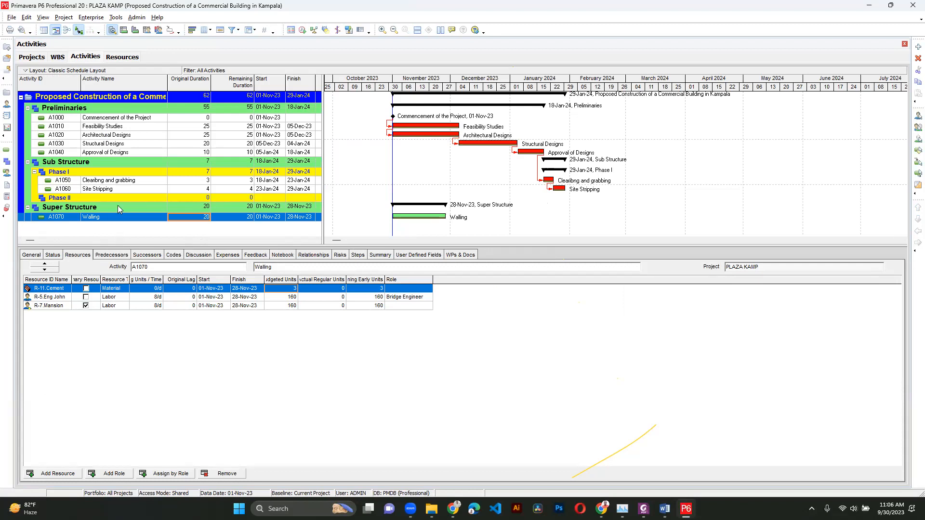
click(121, 217)
click(122, 57)
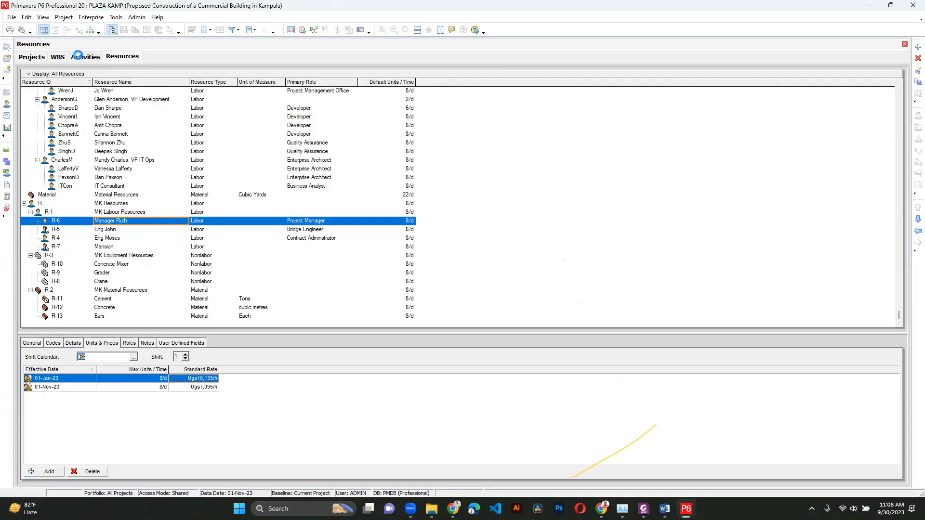
click(78, 57)
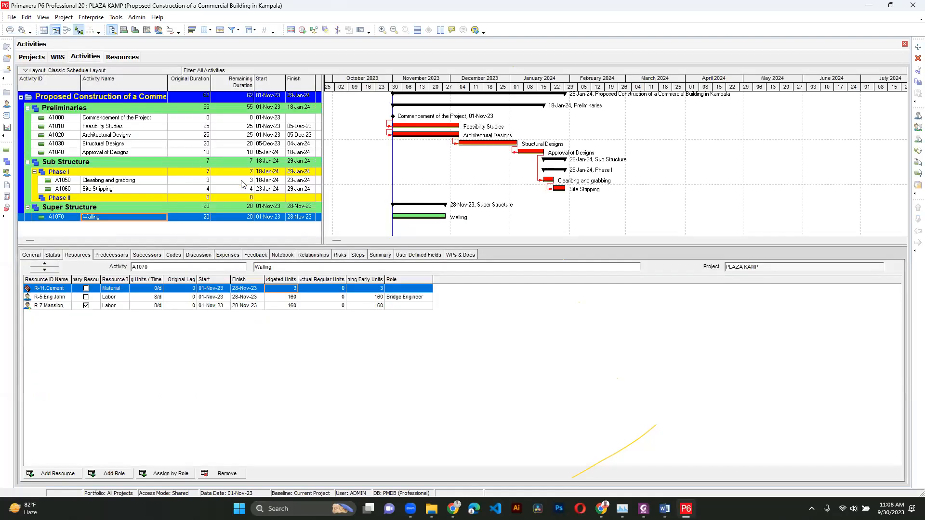
click(83, 180)
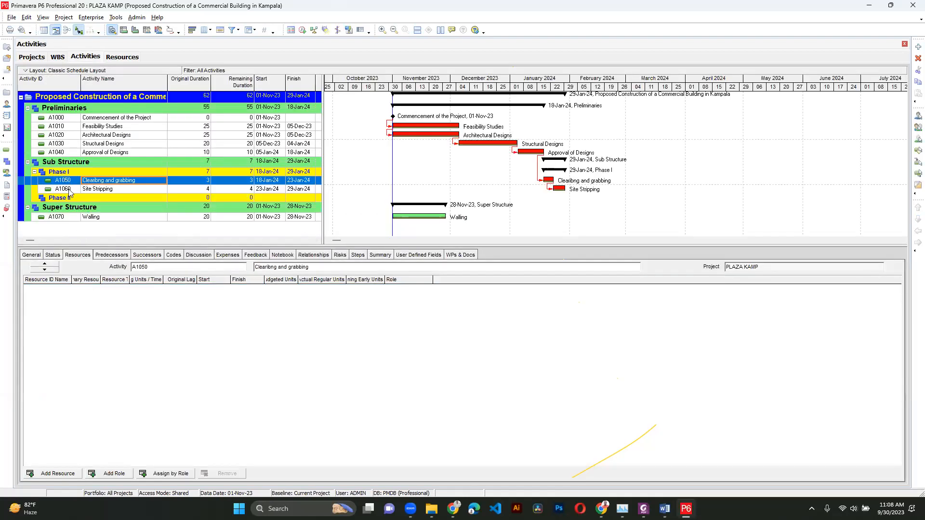
click(108, 474)
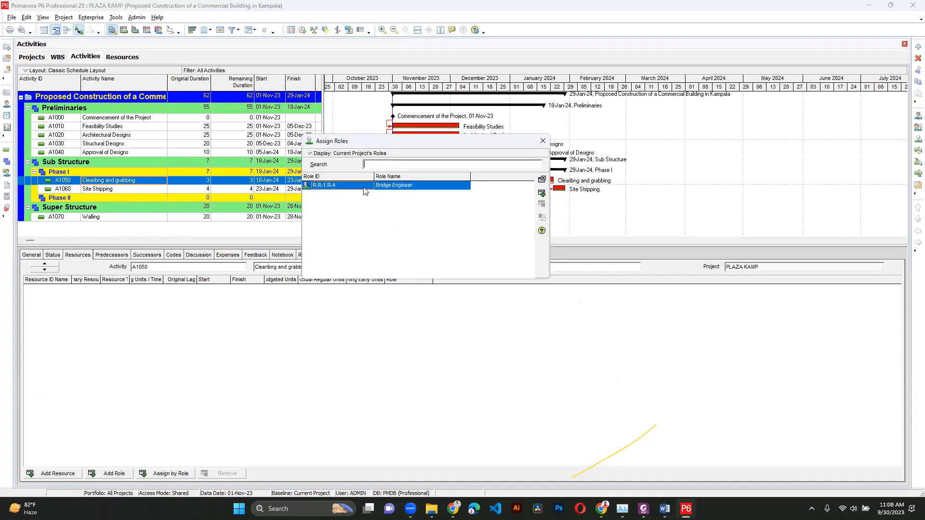
click(543, 141)
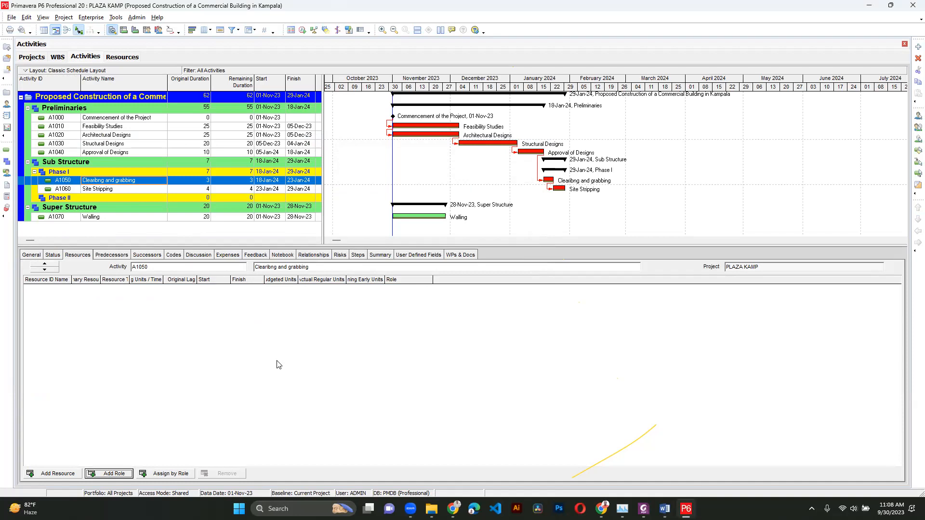
click(97, 22)
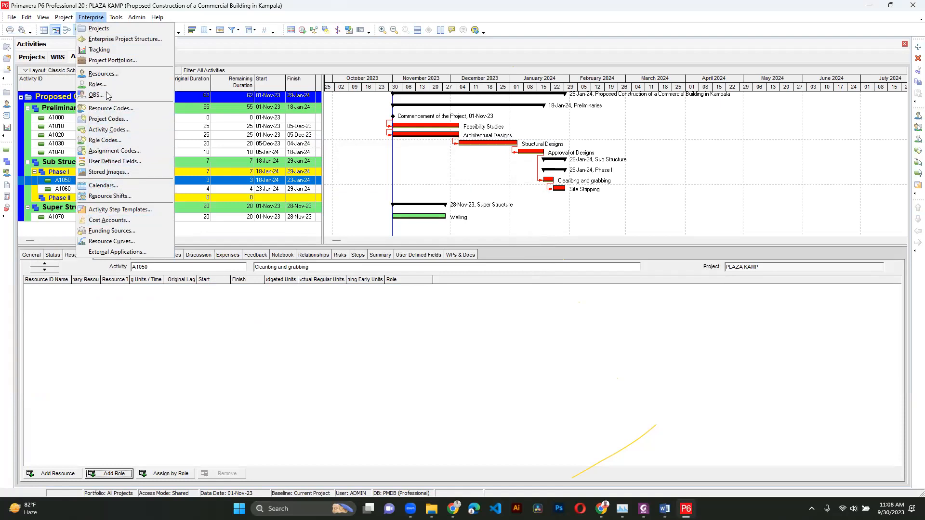
click(138, 9)
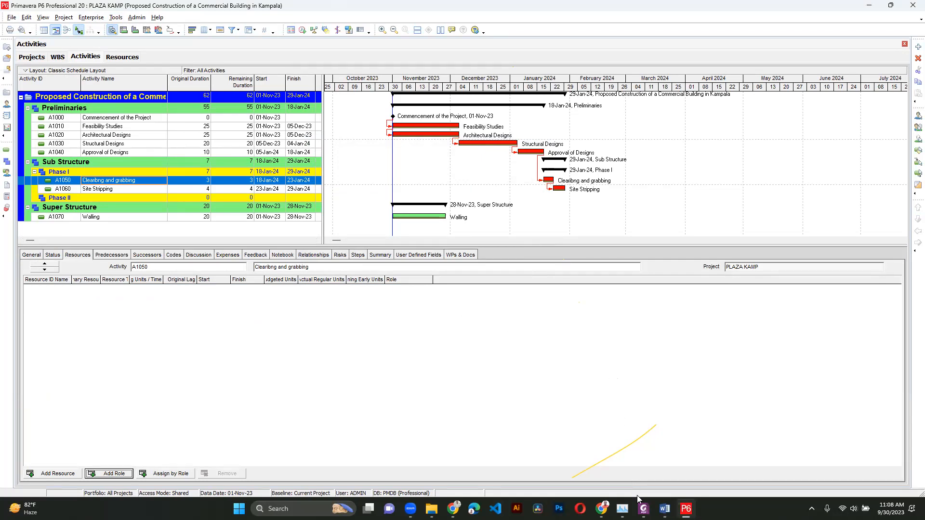
- Switch to the Primavera Complete Syllabus PDF in Foxit PhantomPDF and read through the session topics
click(644, 509)
scroll(482, 284, up, 5)
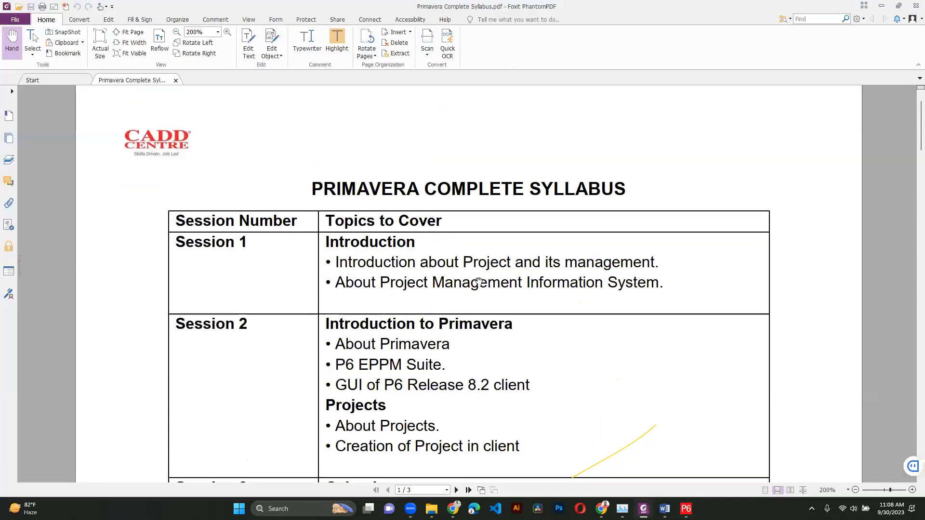
scroll(479, 281, down, 2)
scroll(479, 282, up, 2)
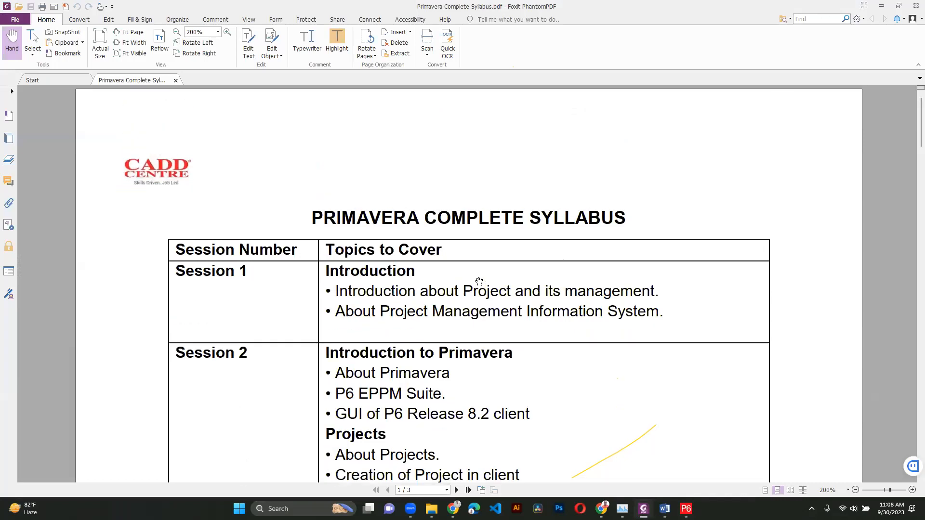
scroll(479, 281, down, 2)
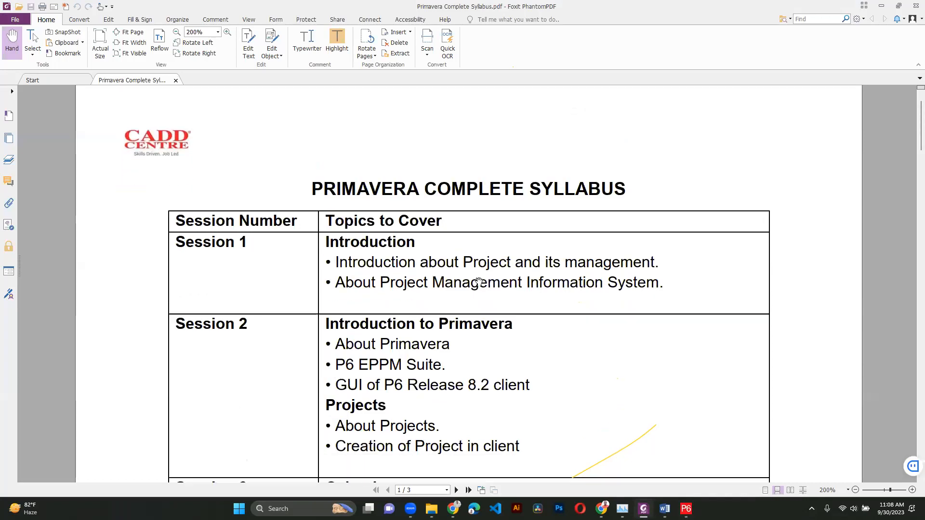
scroll(479, 281, down, 2)
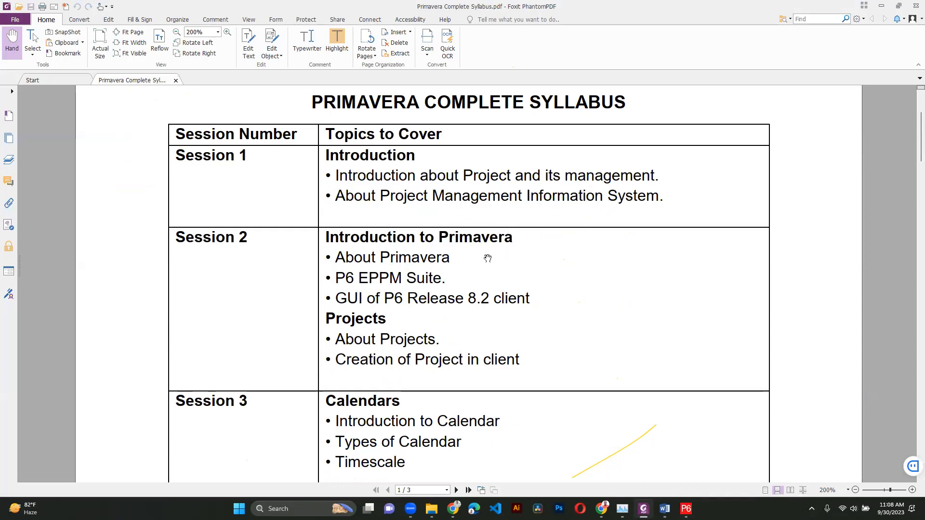
scroll(460, 263, down, 1)
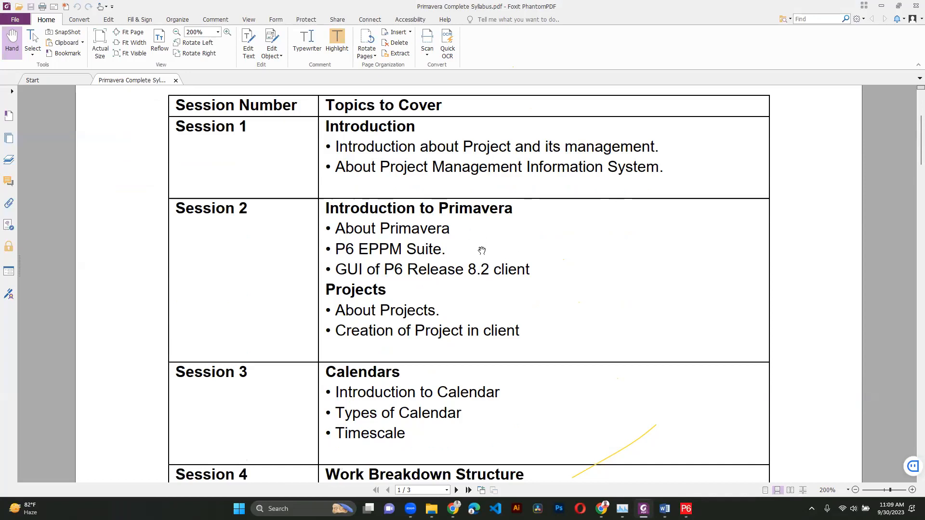
scroll(429, 285, down, 4)
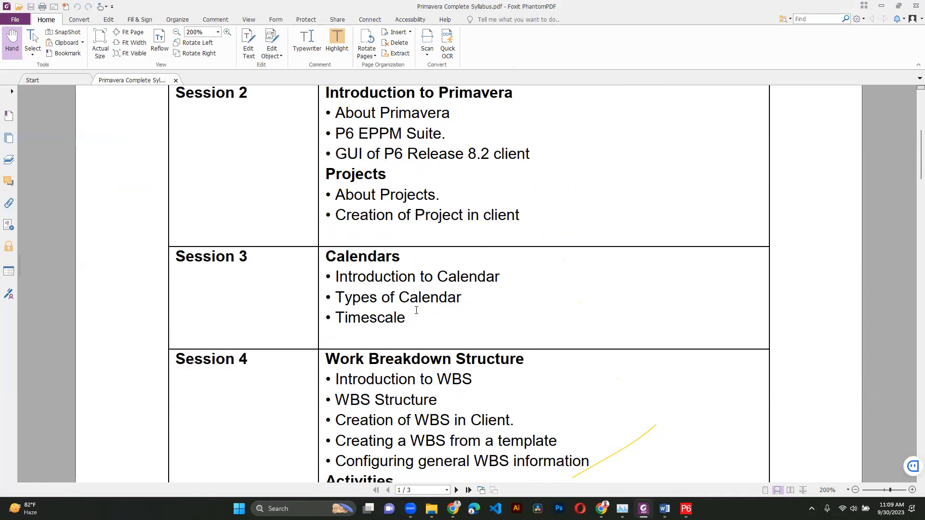
scroll(417, 308, down, 2)
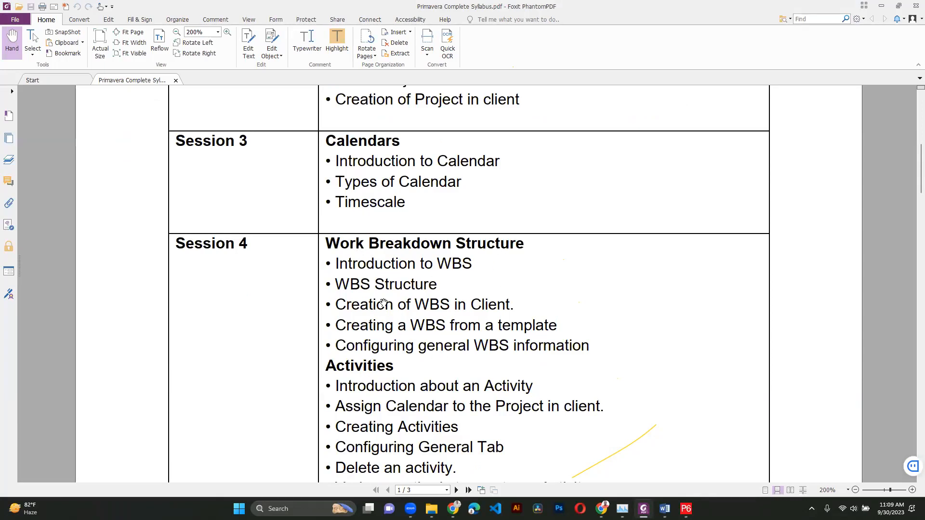
scroll(399, 296, down, 1)
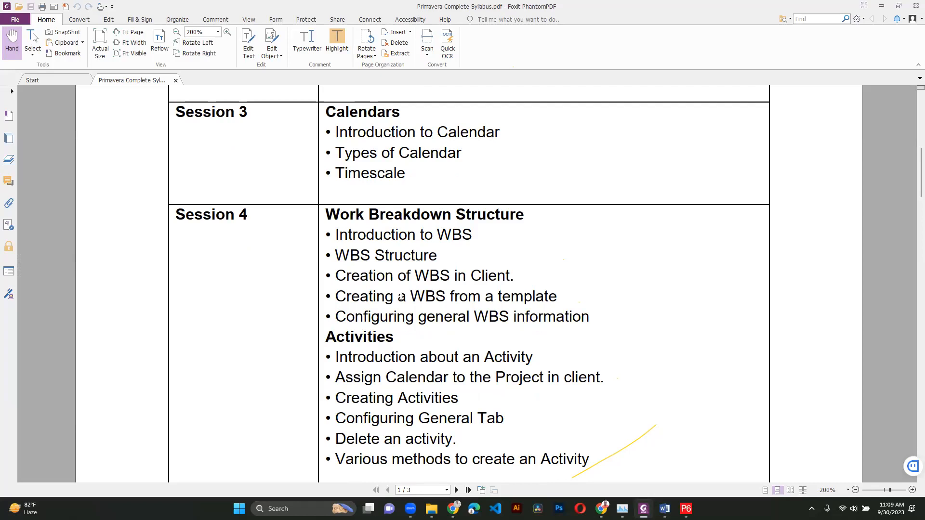
scroll(401, 296, down, 3)
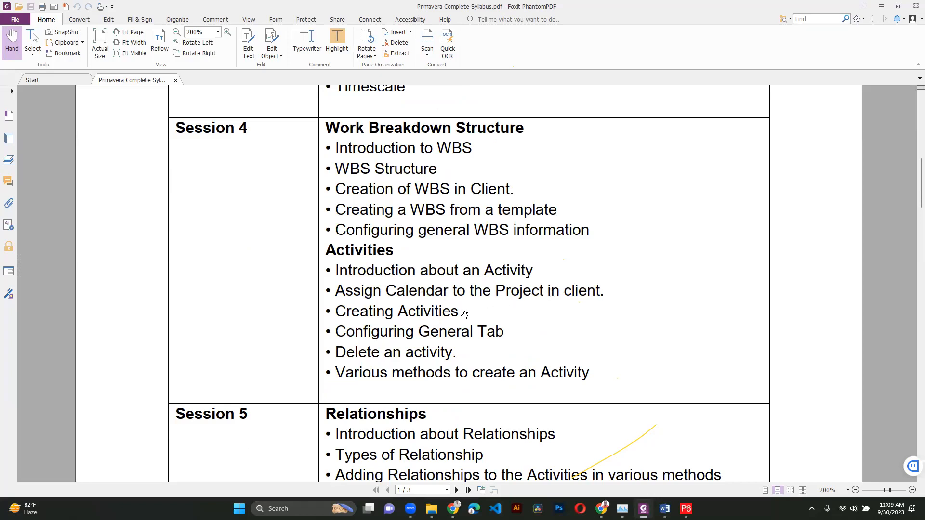
scroll(410, 334, down, 2)
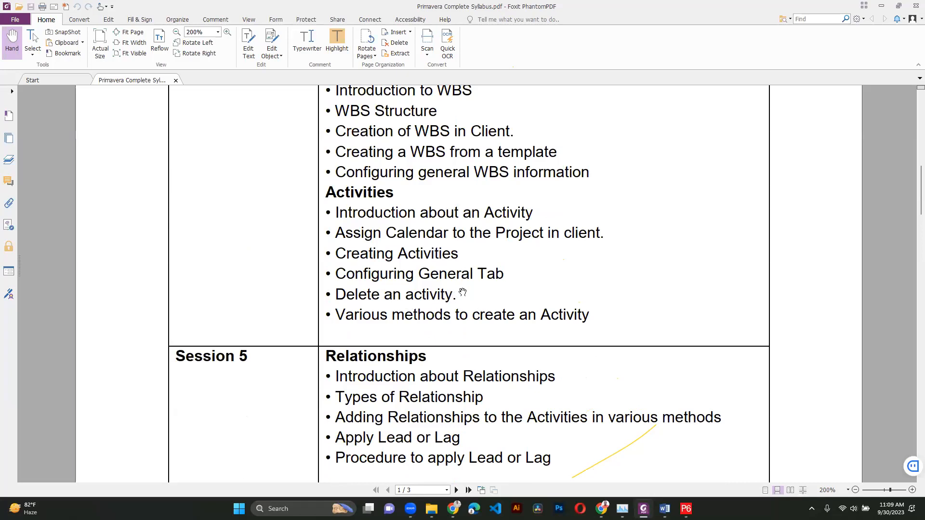
scroll(486, 301, down, 2)
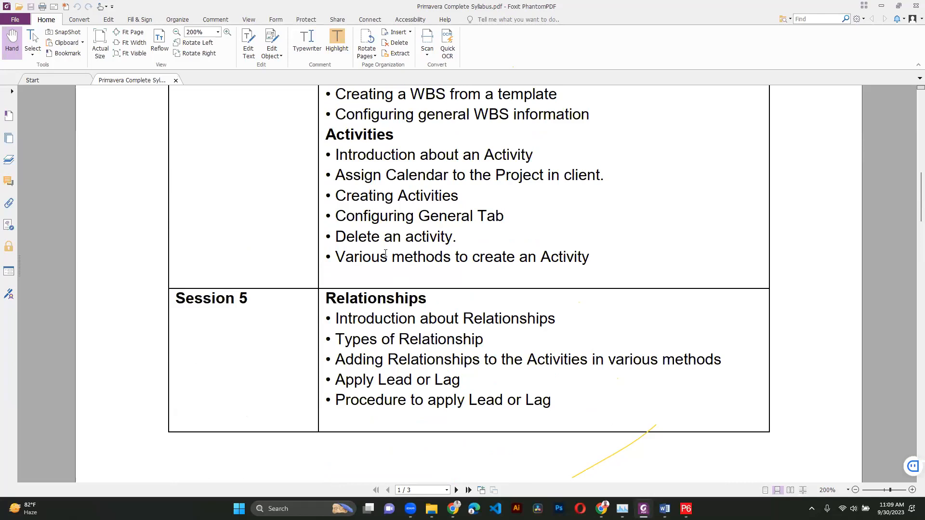
scroll(458, 258, down, 4)
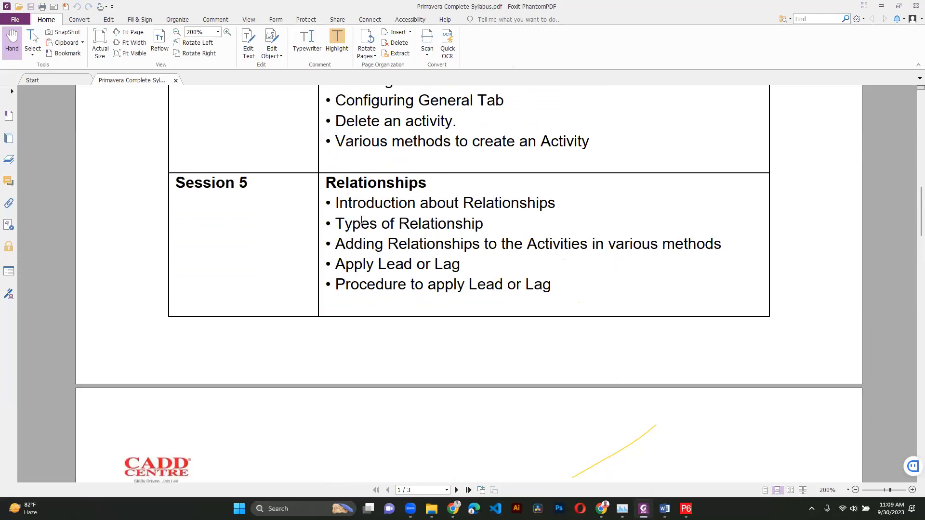